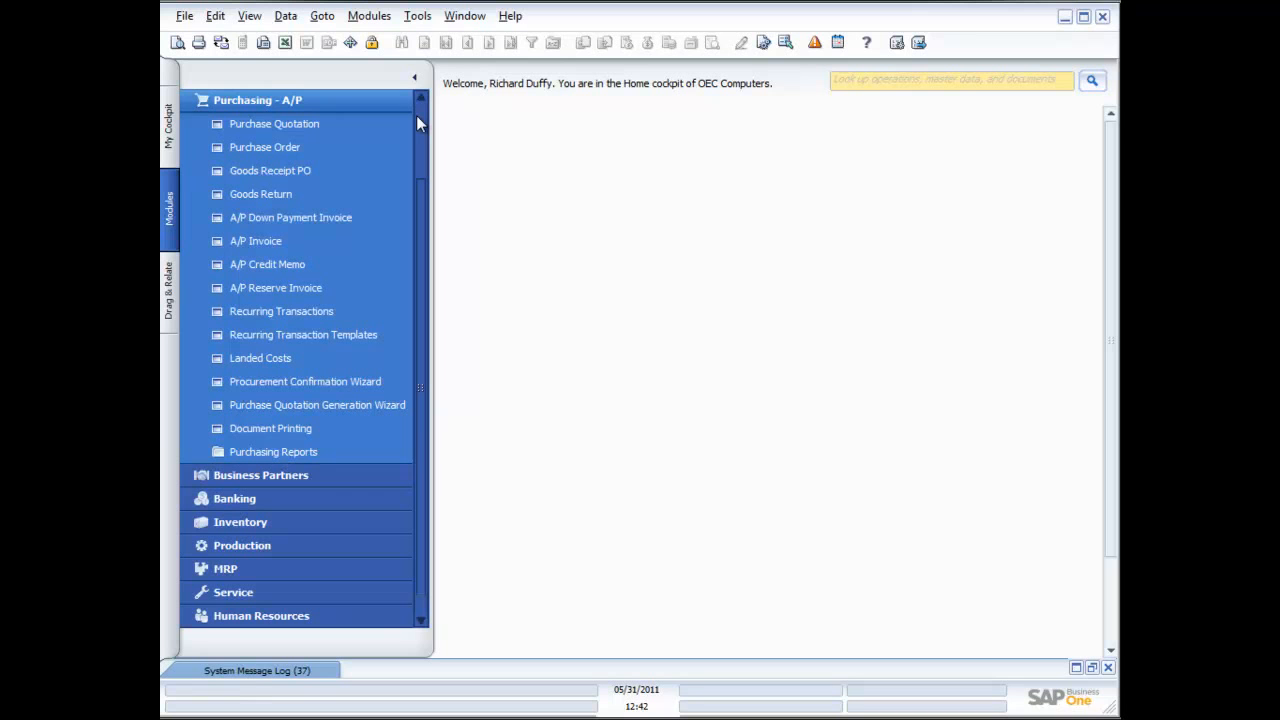
# - Start a new purchase quotation and choose Acme Associates as its vendor
pyautogui.click(288, 121)
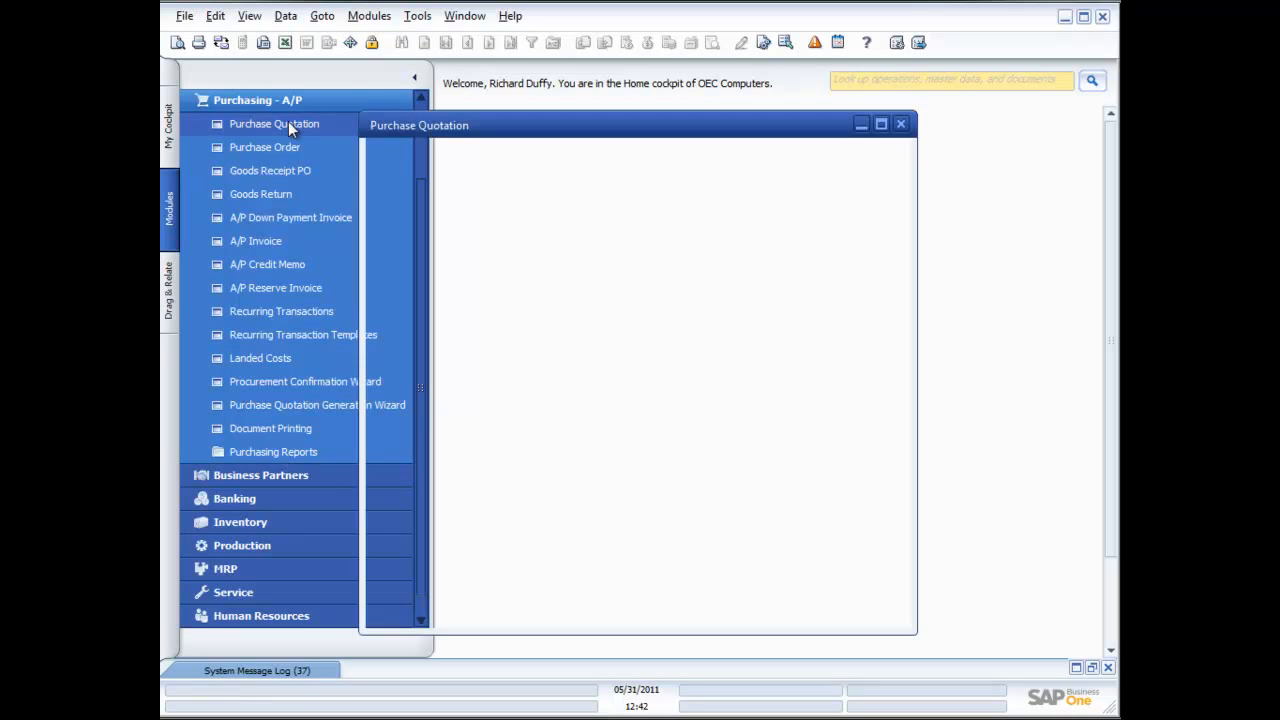
pyautogui.moveTo(583, 117); pyautogui.dragTo(678, 114)
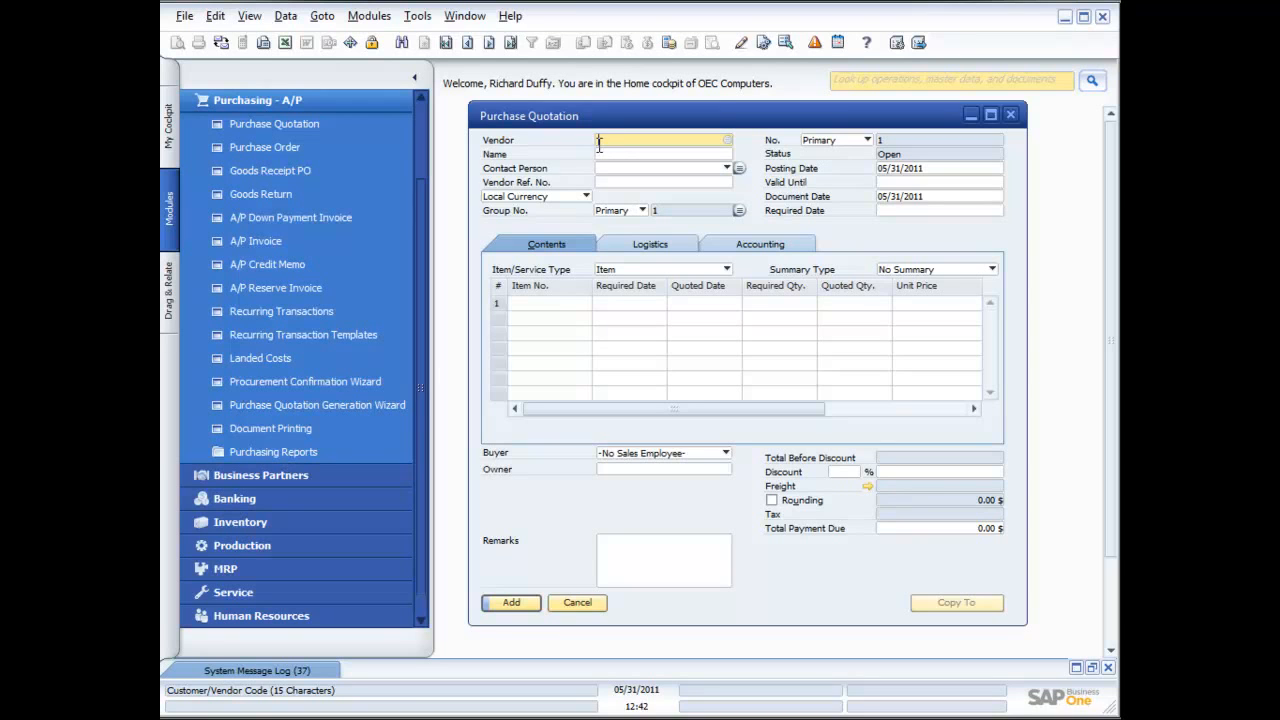
pyautogui.click(727, 141)
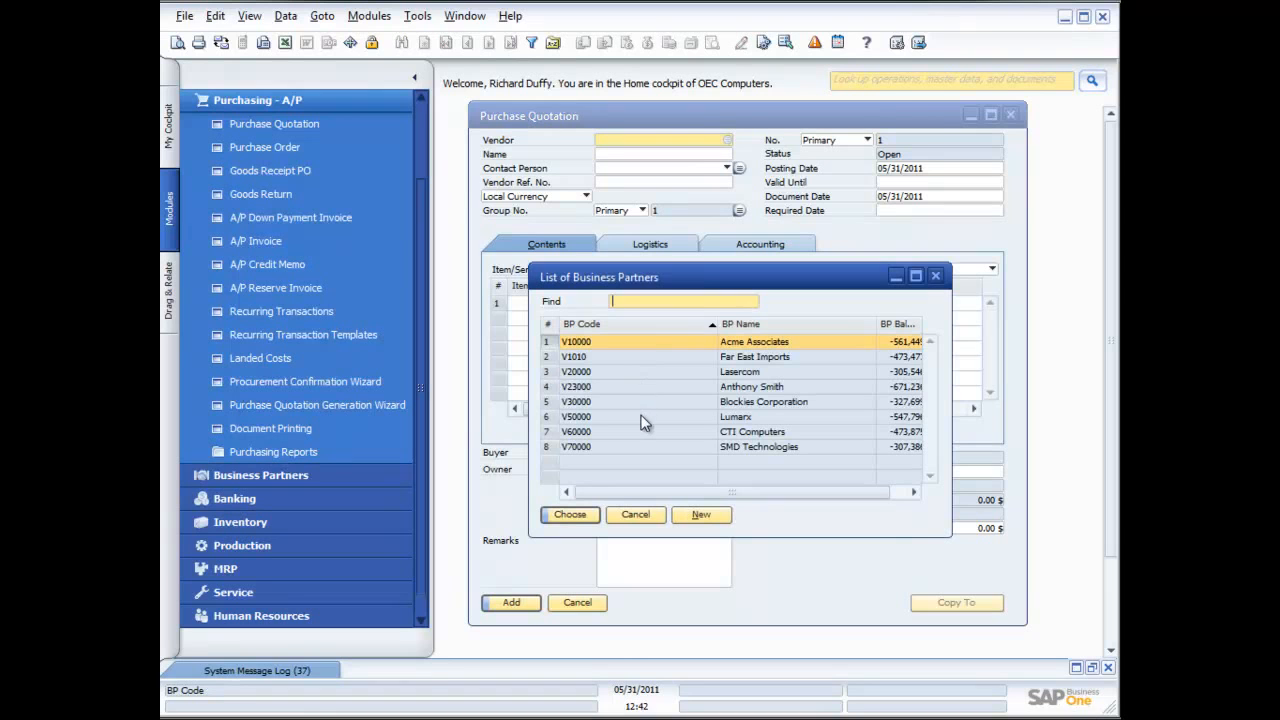
pyautogui.doubleClick(641, 343)
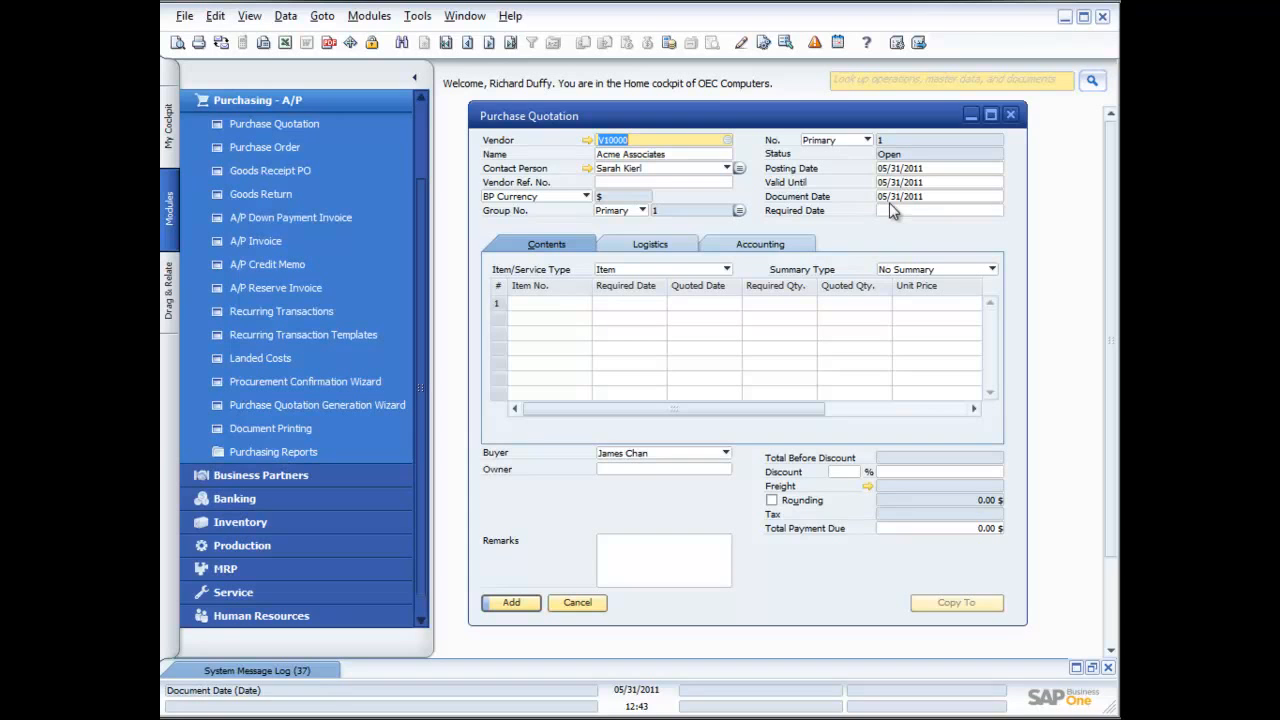
# - Add item A00001 to the first row of the quotation's contents
pyautogui.click(567, 301)
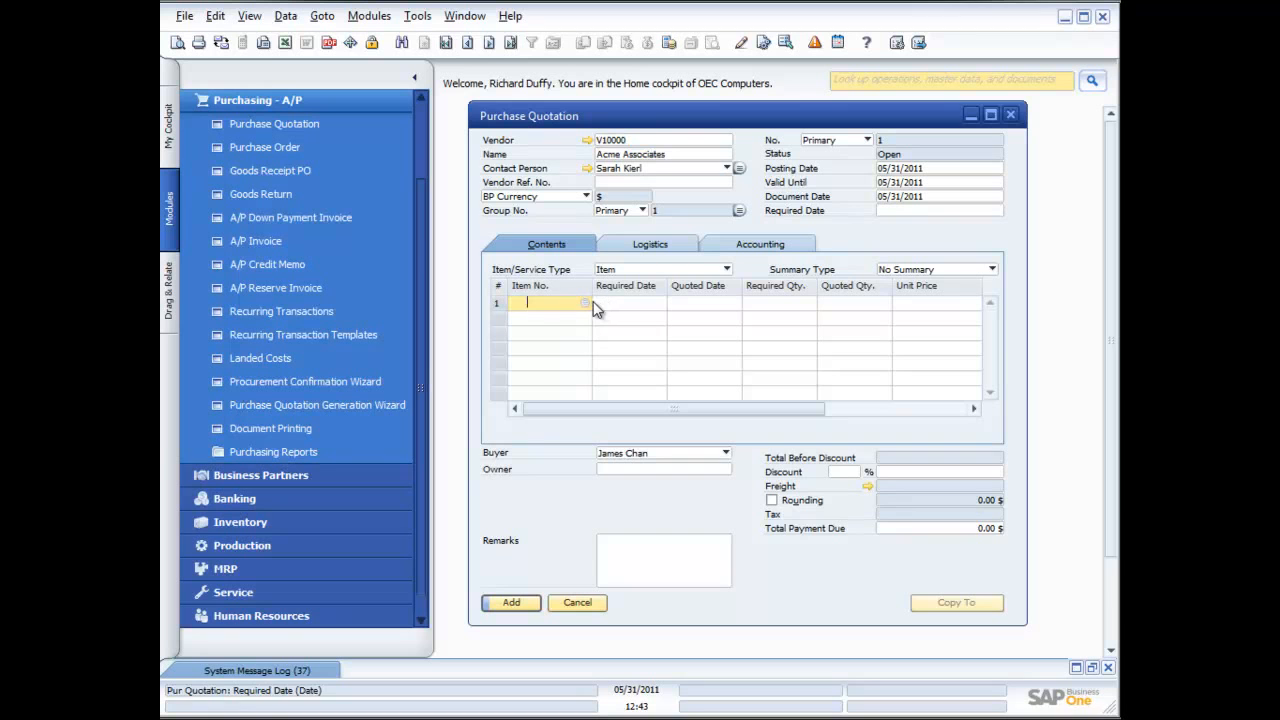
pyautogui.click(585, 303)
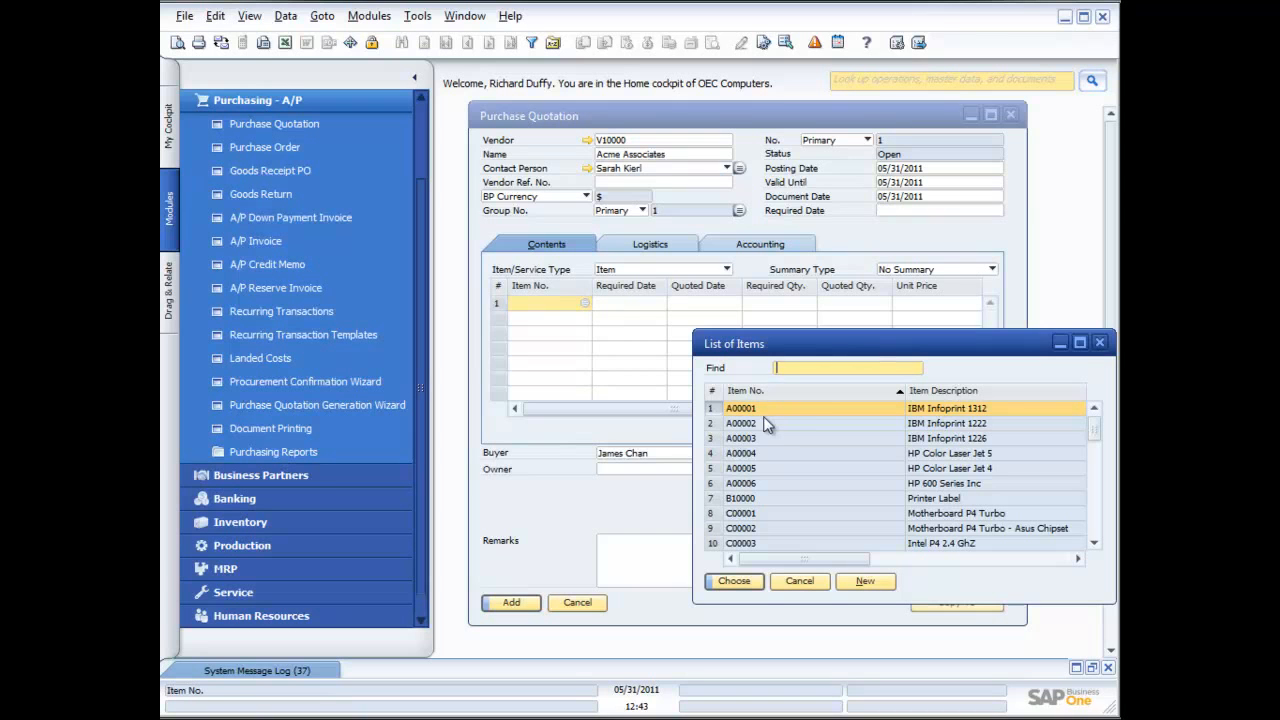
pyautogui.doubleClick(873, 408)
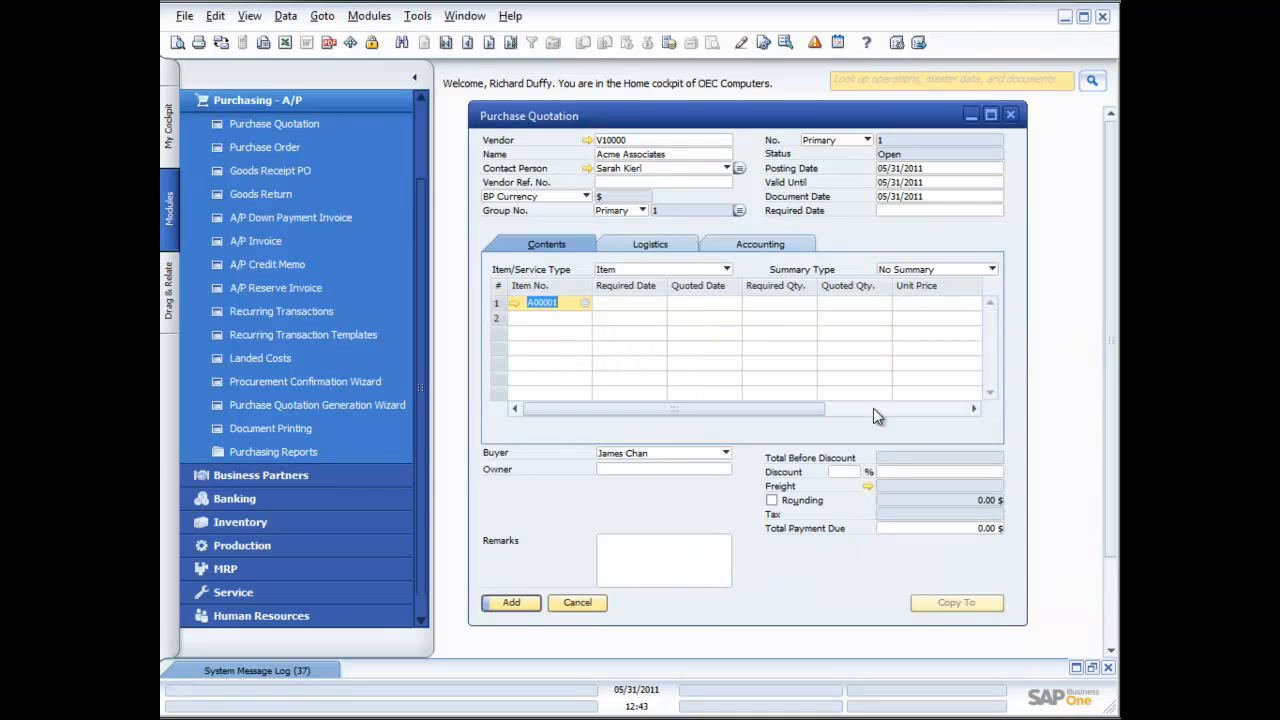
# - Set the required date of the A00001 row to 06/03/2011
pyautogui.click(640, 302)
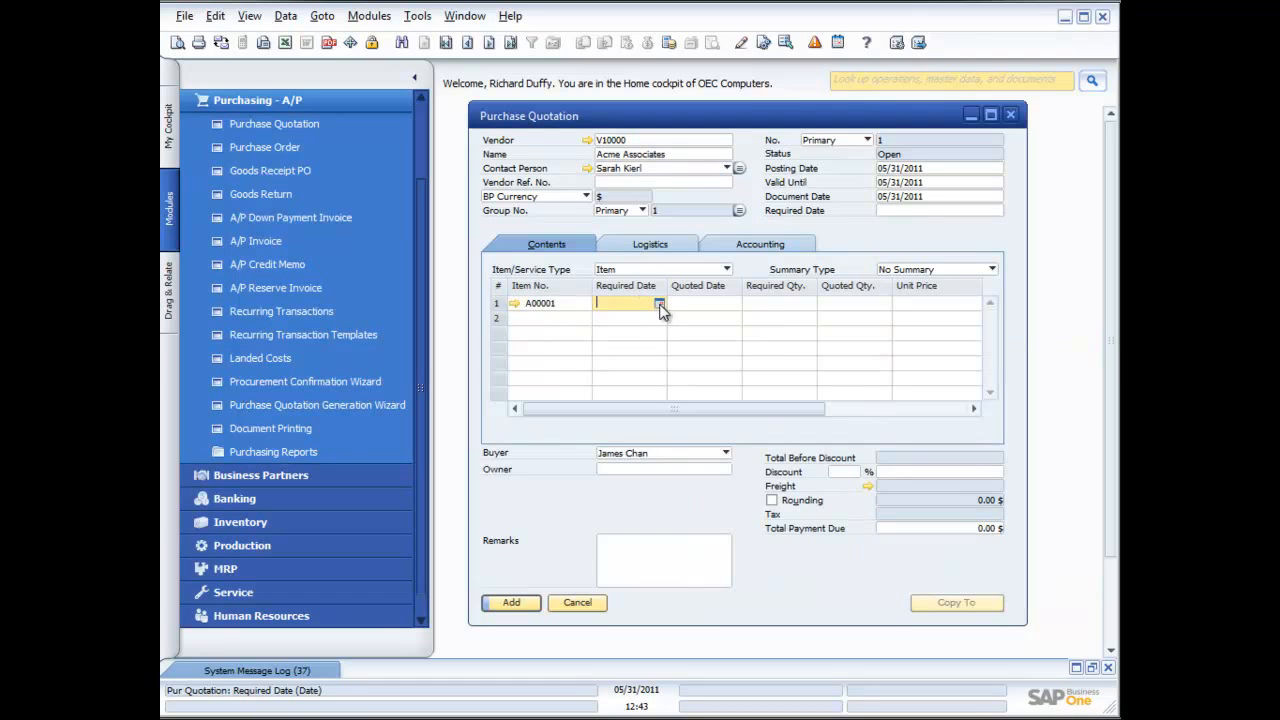
pyautogui.click(659, 302)
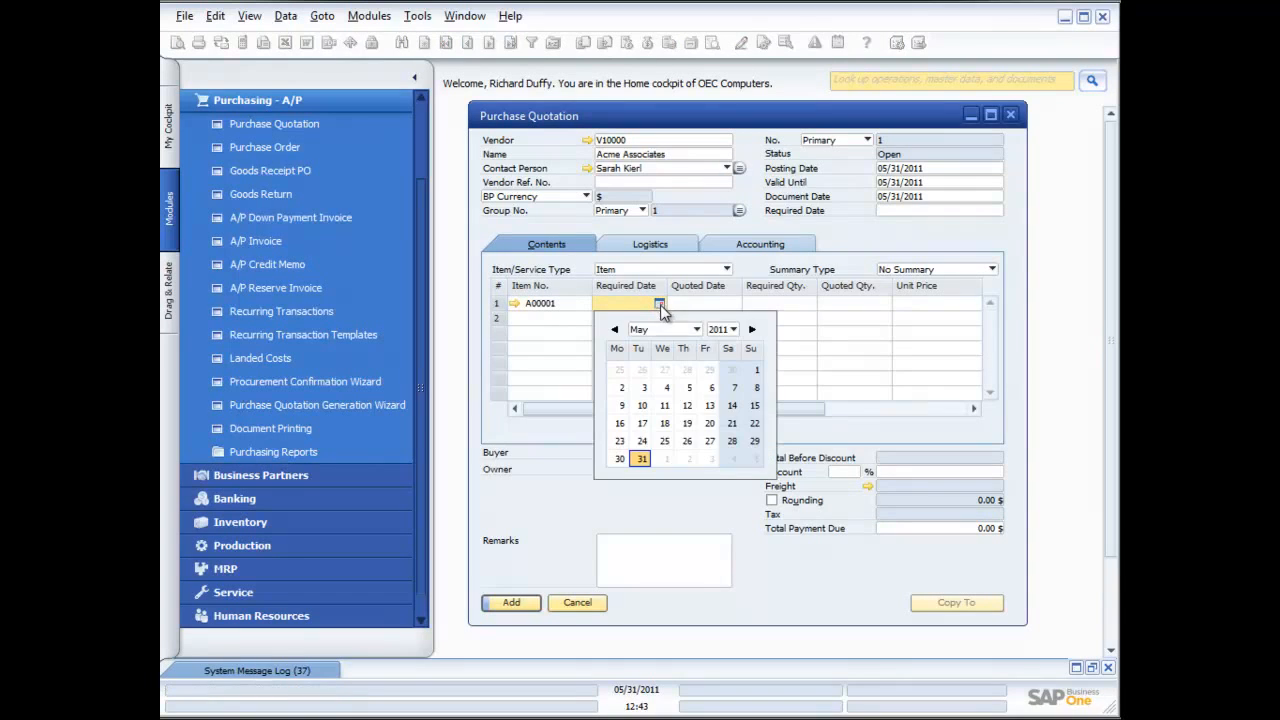
pyautogui.click(710, 459)
pyautogui.click(712, 455)
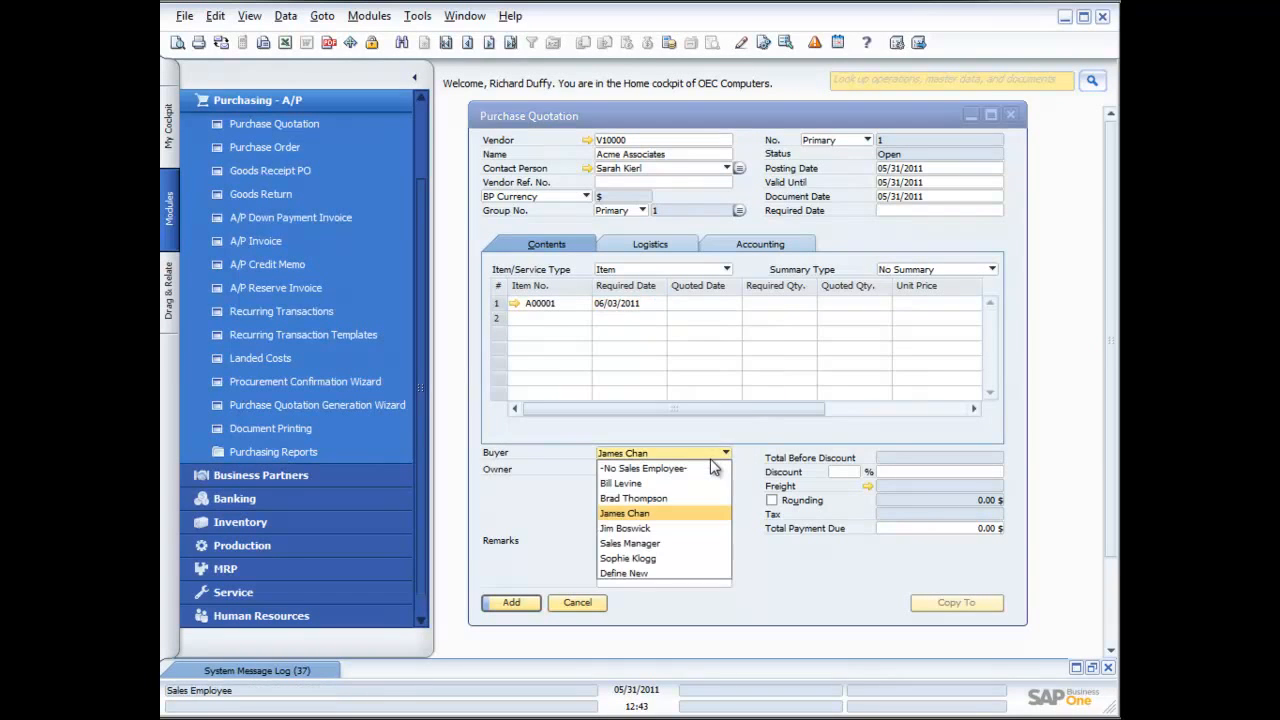
pyautogui.click(649, 300)
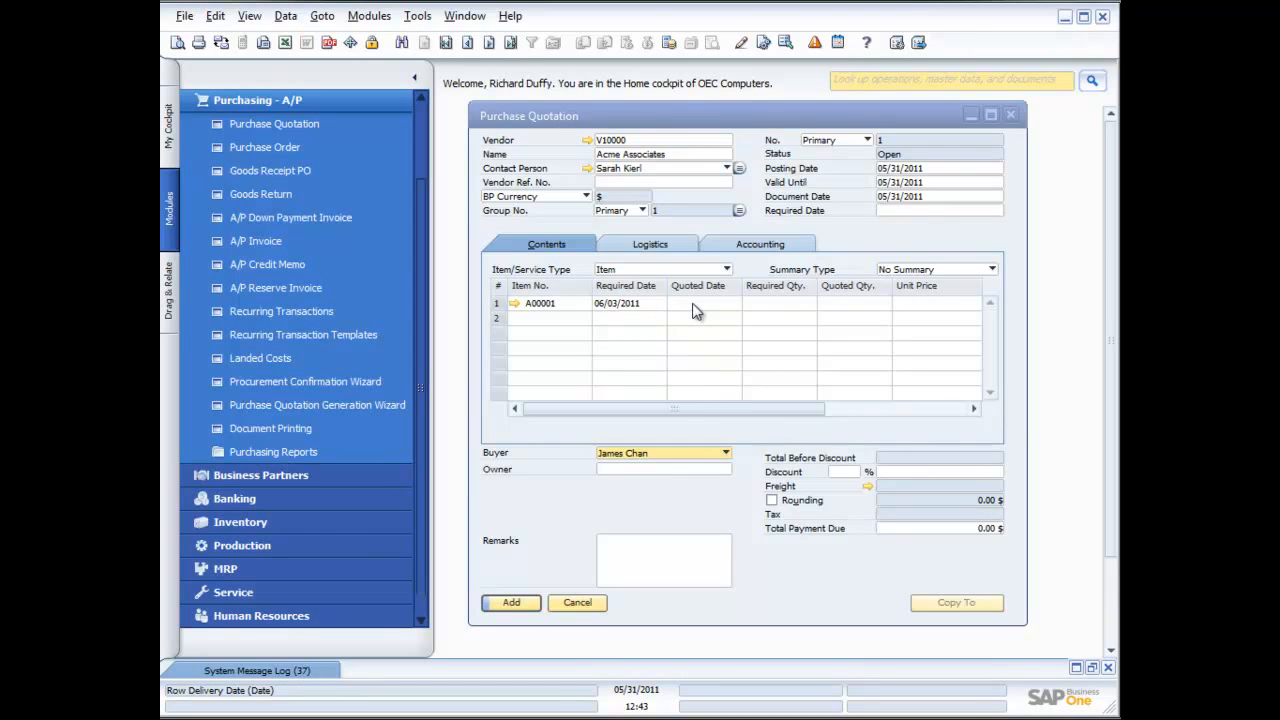
# - Set the quoted date of the A00001 row to 05/31/2011
pyautogui.click(697, 308)
pyautogui.click(734, 304)
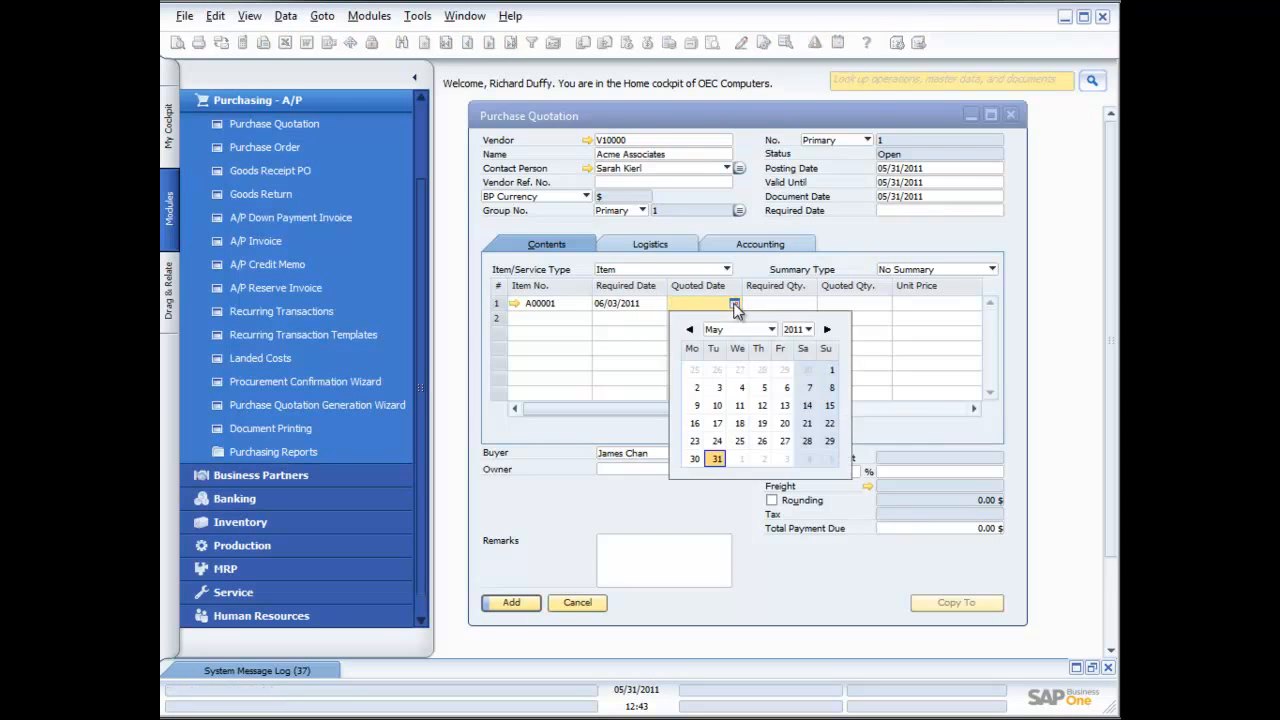
pyautogui.click(717, 461)
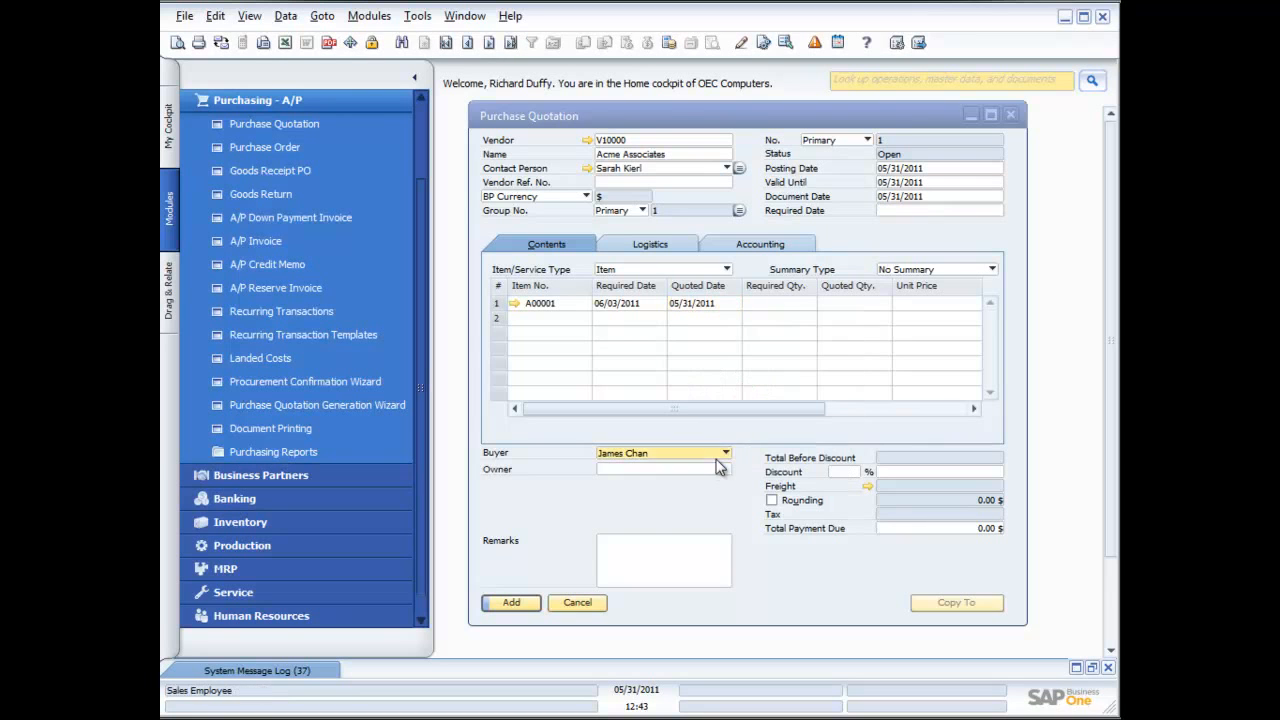
pyautogui.click(724, 454)
pyautogui.click(723, 302)
# - Enter a required quantity of 10 for item A00001, leaving the quoted quantity and unit price empty
pyautogui.click(786, 301)
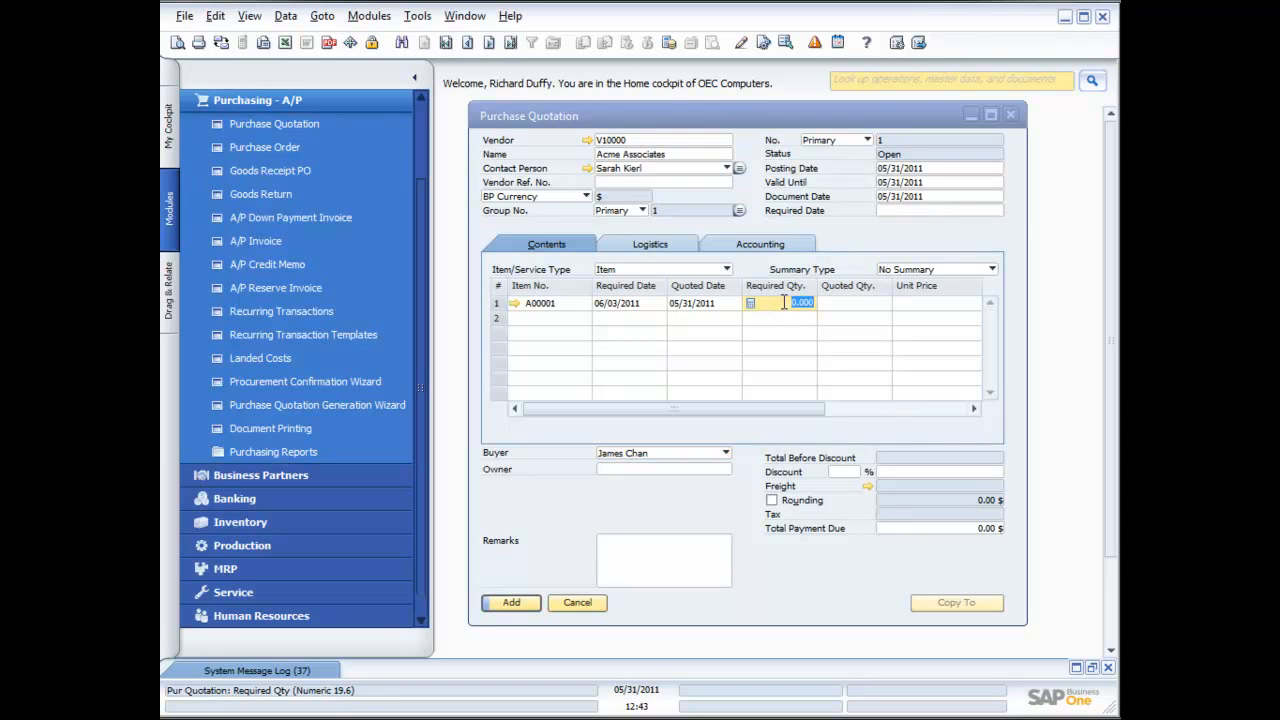
pyautogui.write('10')
pyautogui.press('Tab')
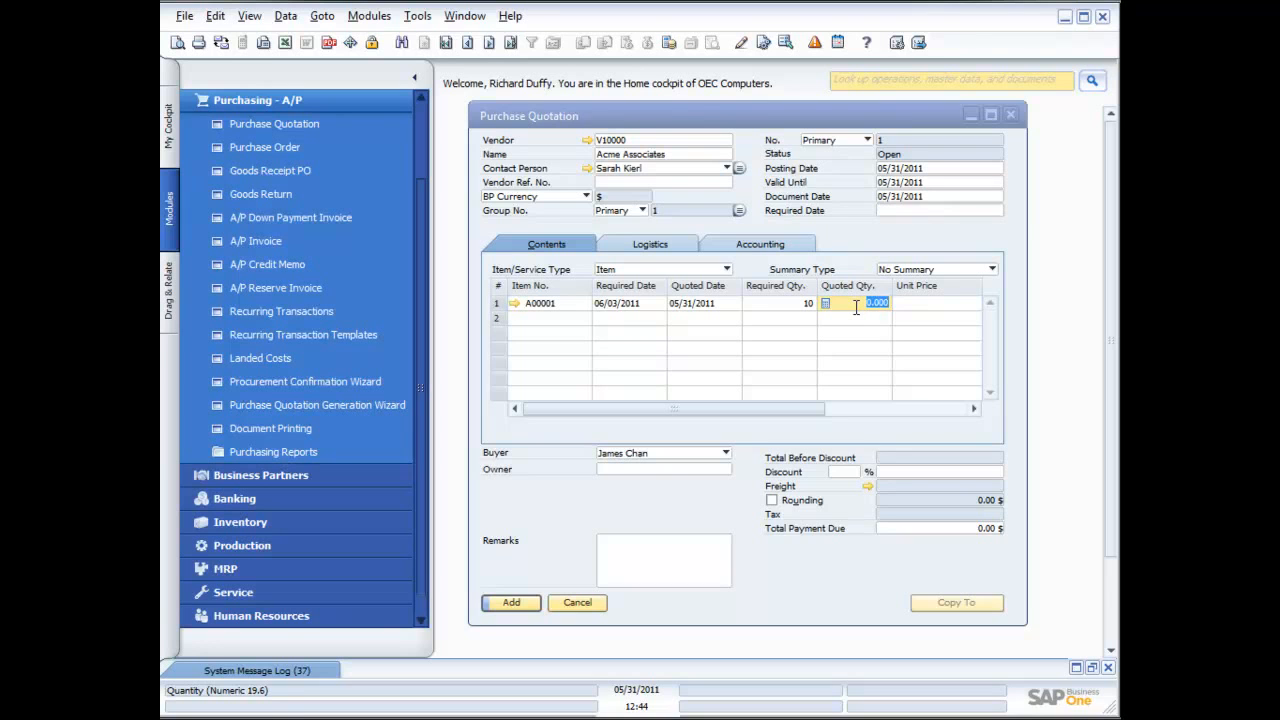
pyautogui.click(960, 303)
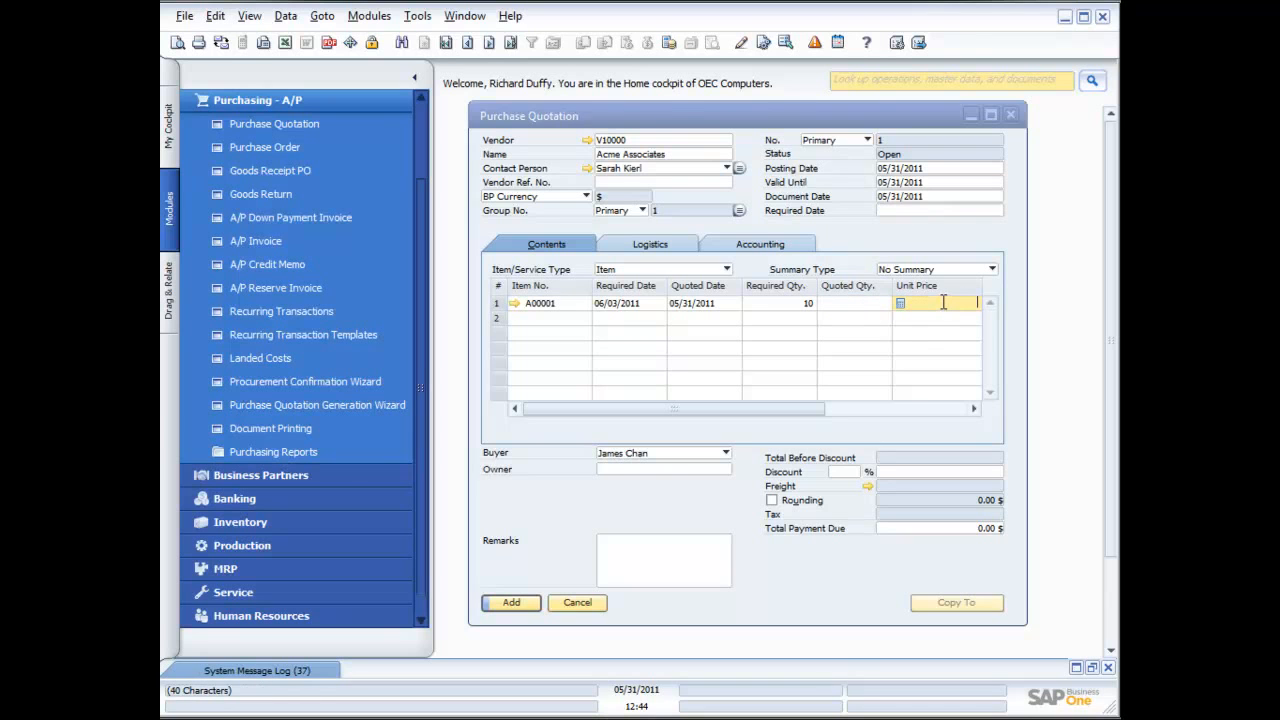
# - Try to add the quotation with a zero document total, and check the latest entries in the system message log
pyautogui.click(511, 603)
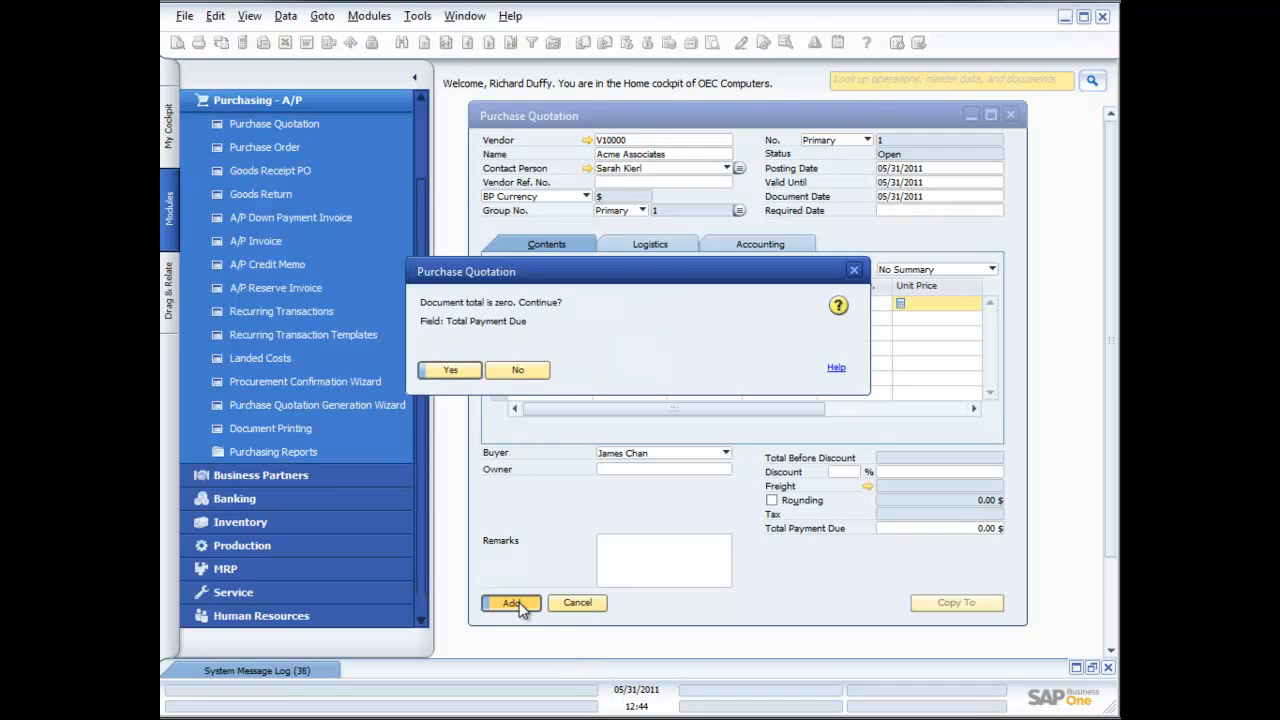
pyautogui.click(450, 370)
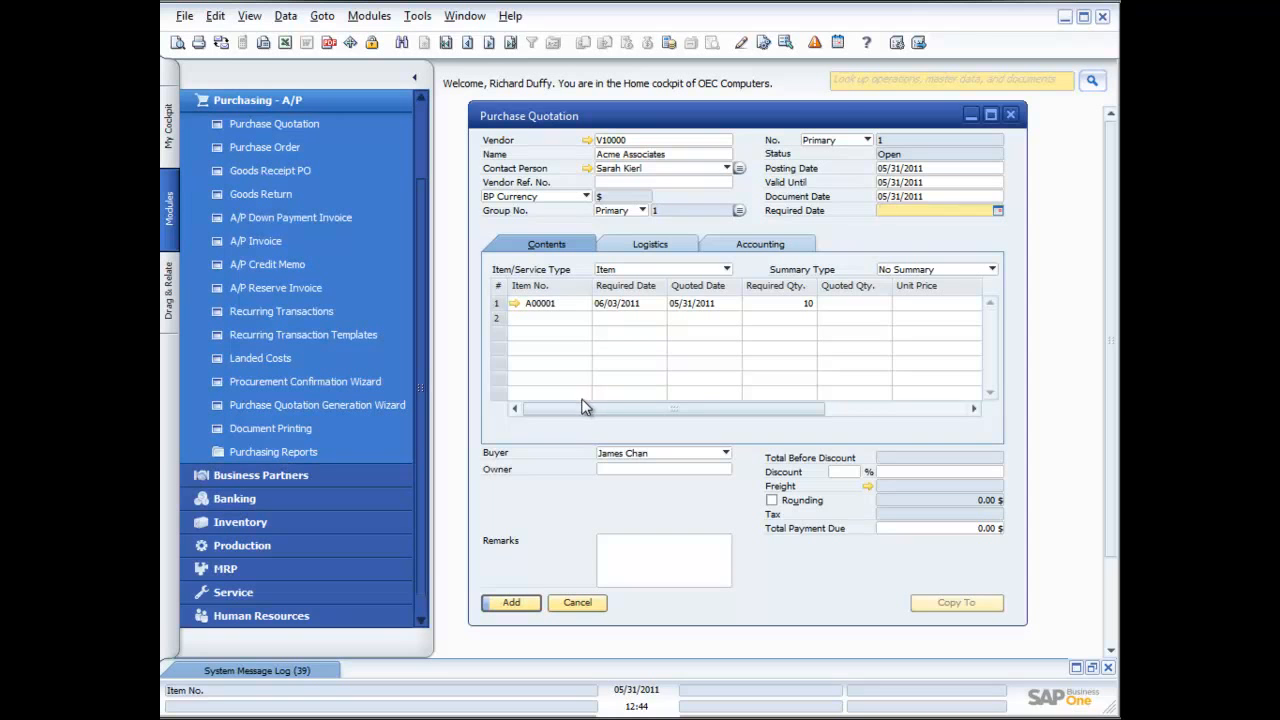
pyautogui.click(300, 670)
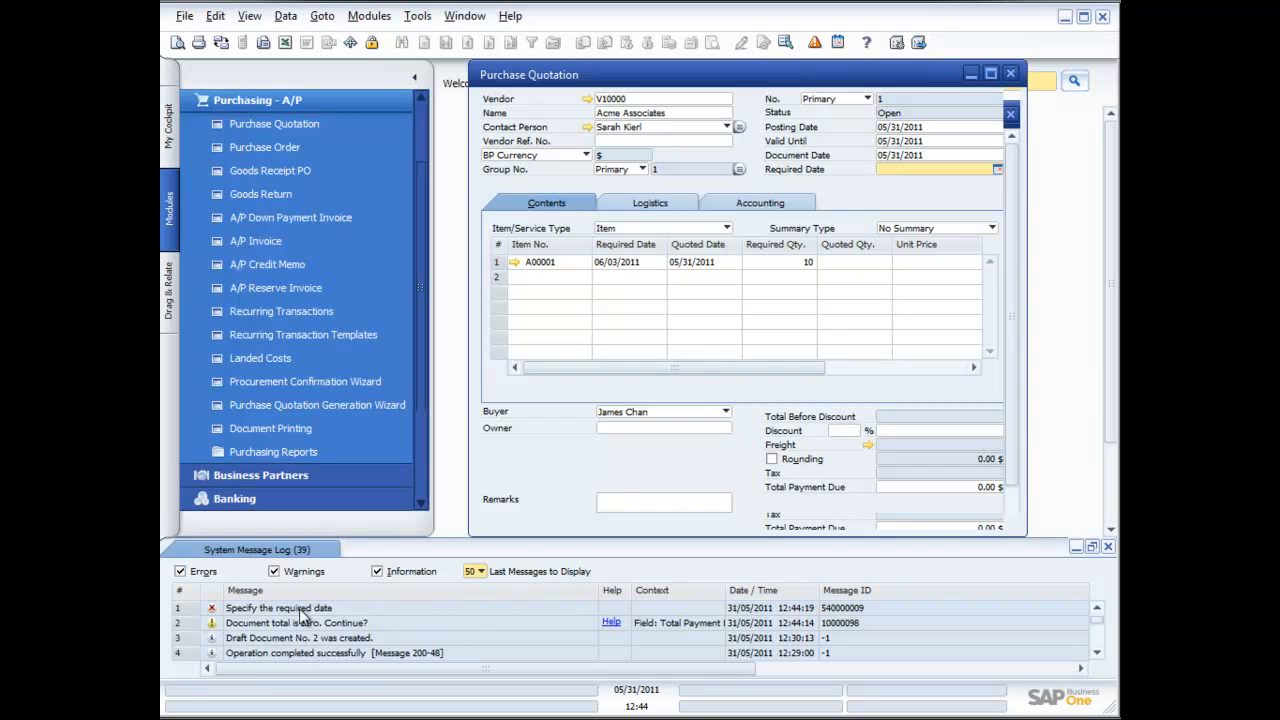
pyautogui.click(1075, 546)
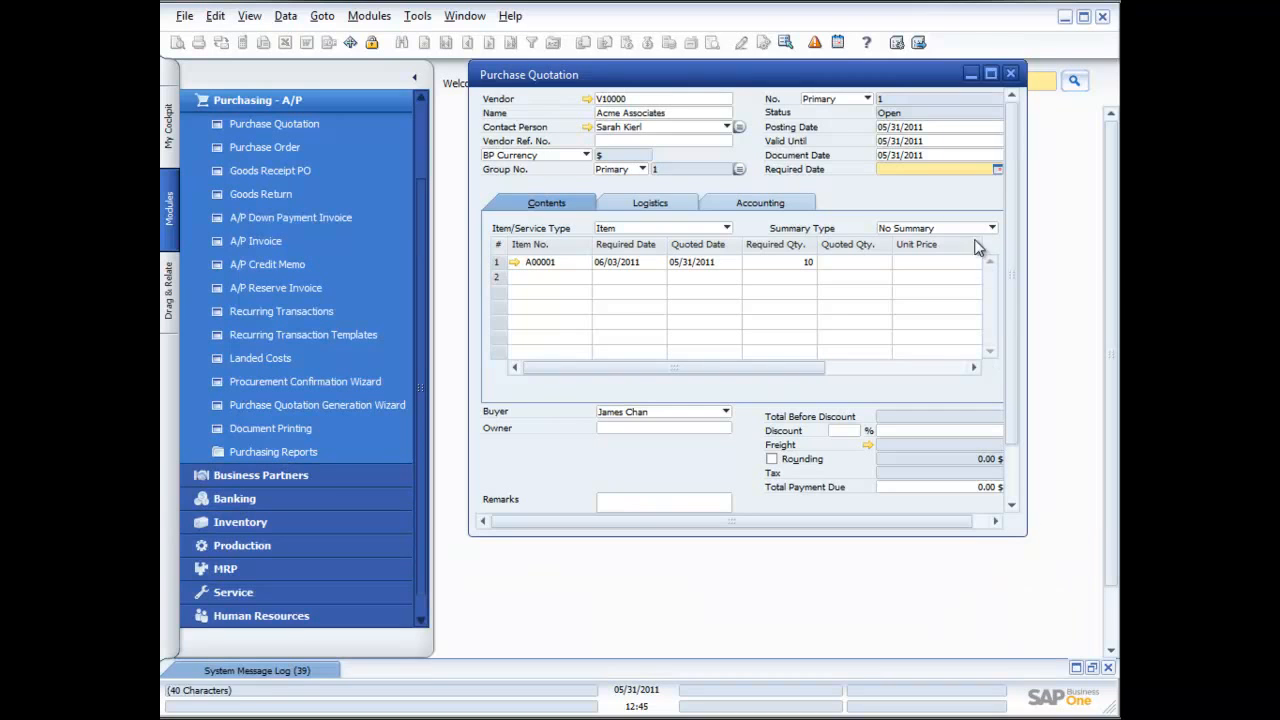
# - Set the quotation header's required date to 06/03/2011 and update the existing table rows with it
pyautogui.click(998, 170)
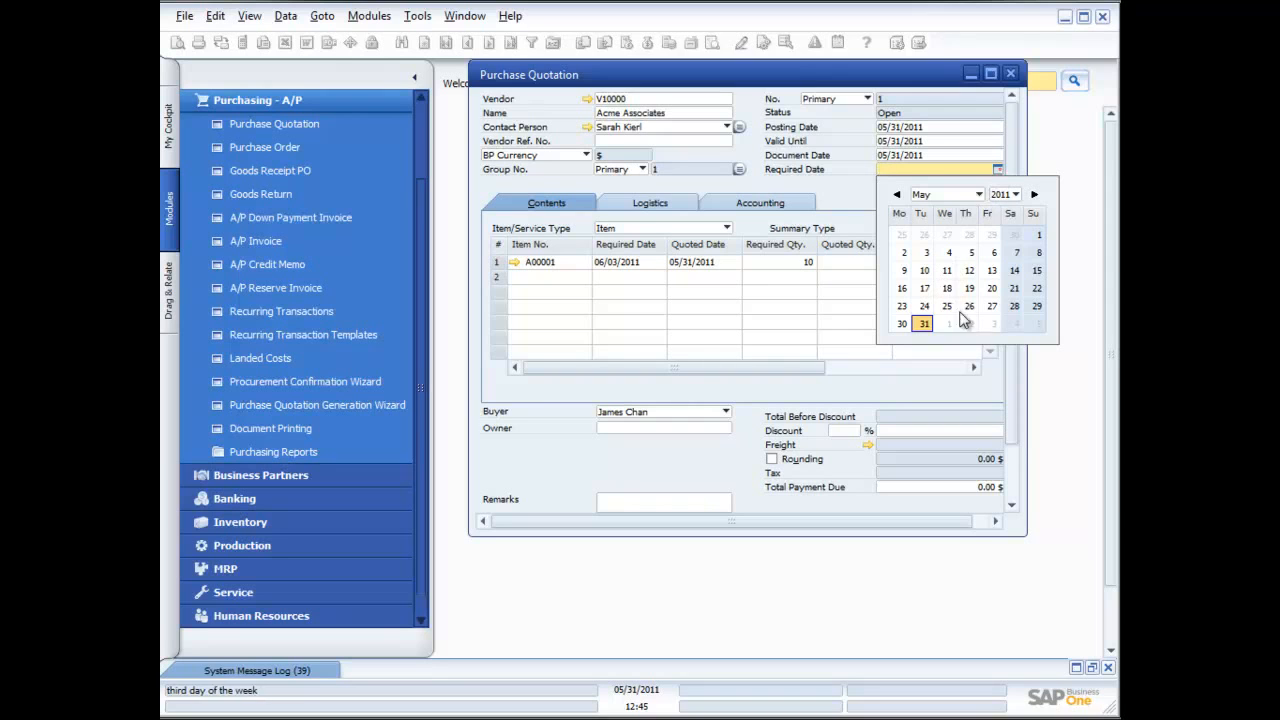
pyautogui.click(995, 323)
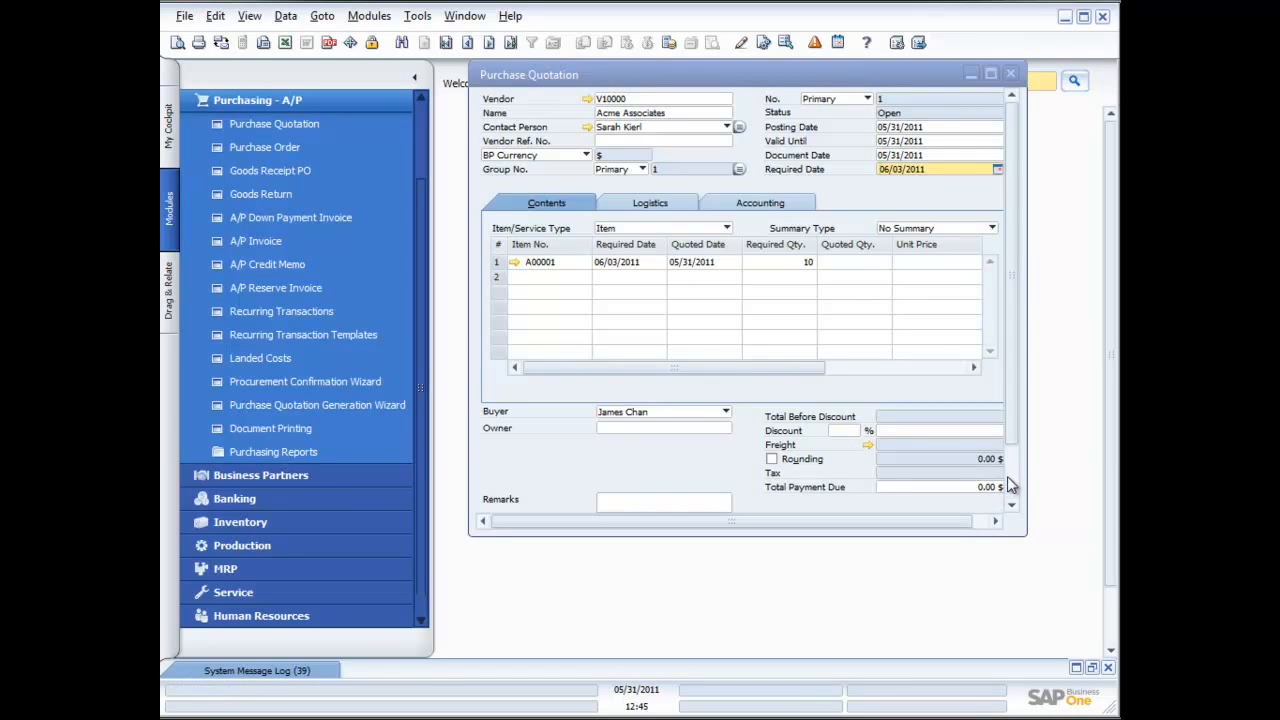
pyautogui.scroll(-2, 1006, 476)
pyautogui.click(516, 497)
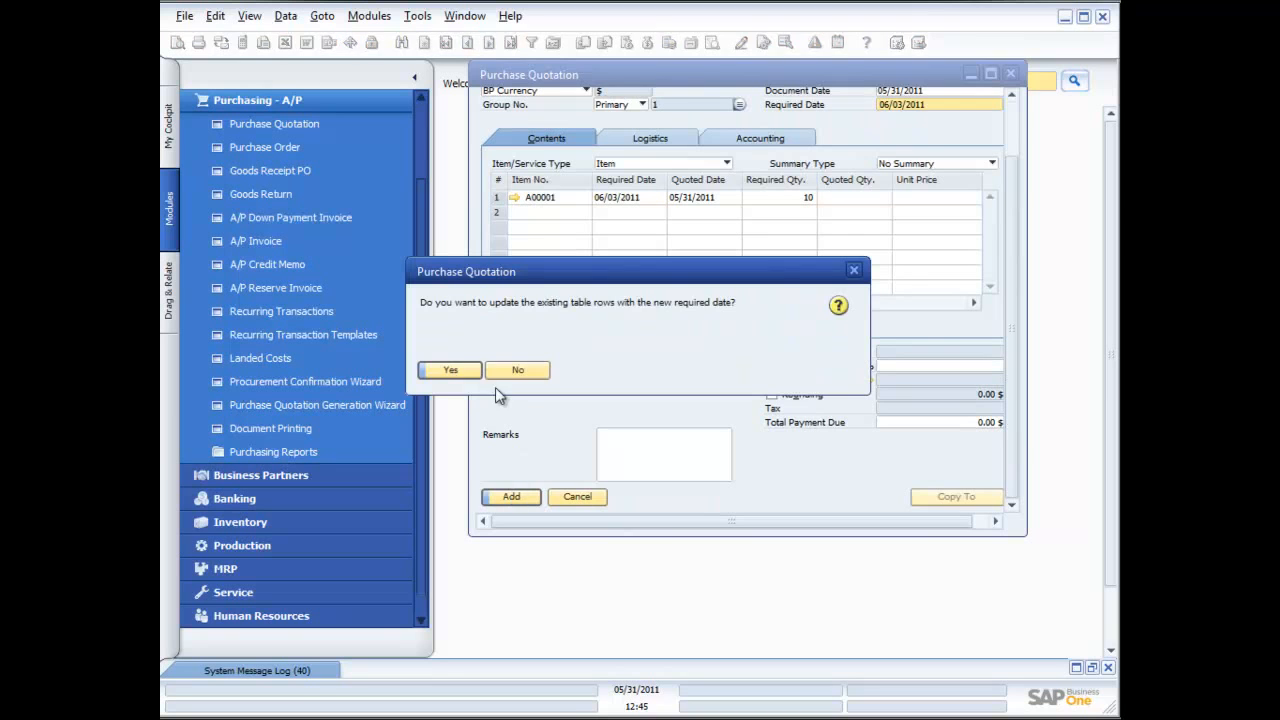
pyautogui.click(470, 369)
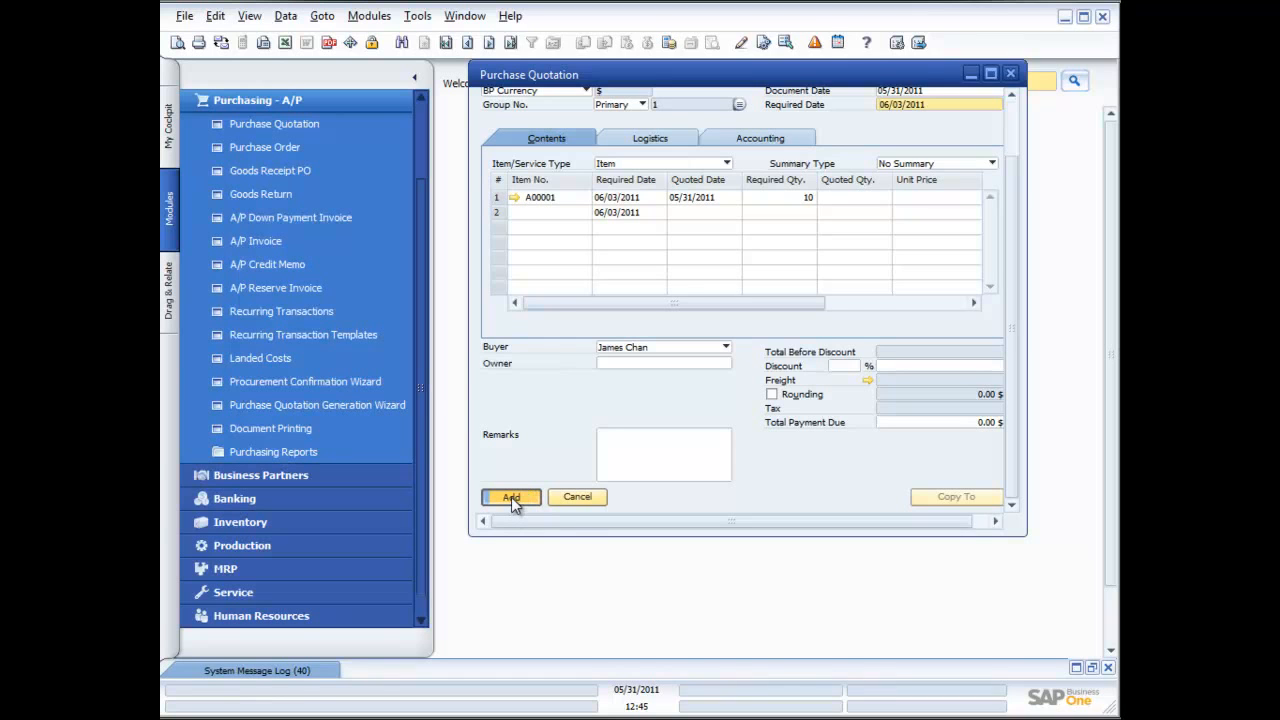
# - Add the purchase quotation, accepting the zero document total
pyautogui.click(511, 497)
pyautogui.click(464, 380)
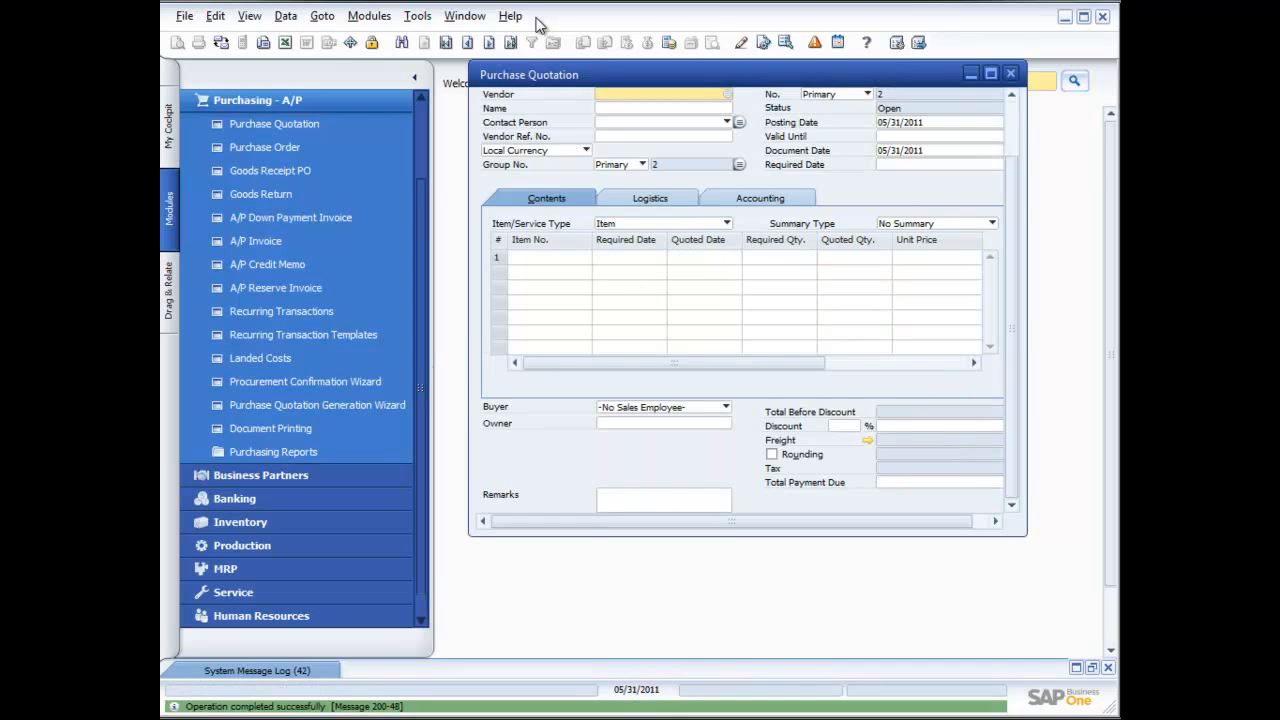
# - Open the last saved purchase quotation and view its print preview, closing the preview when done
pyautogui.click(511, 42)
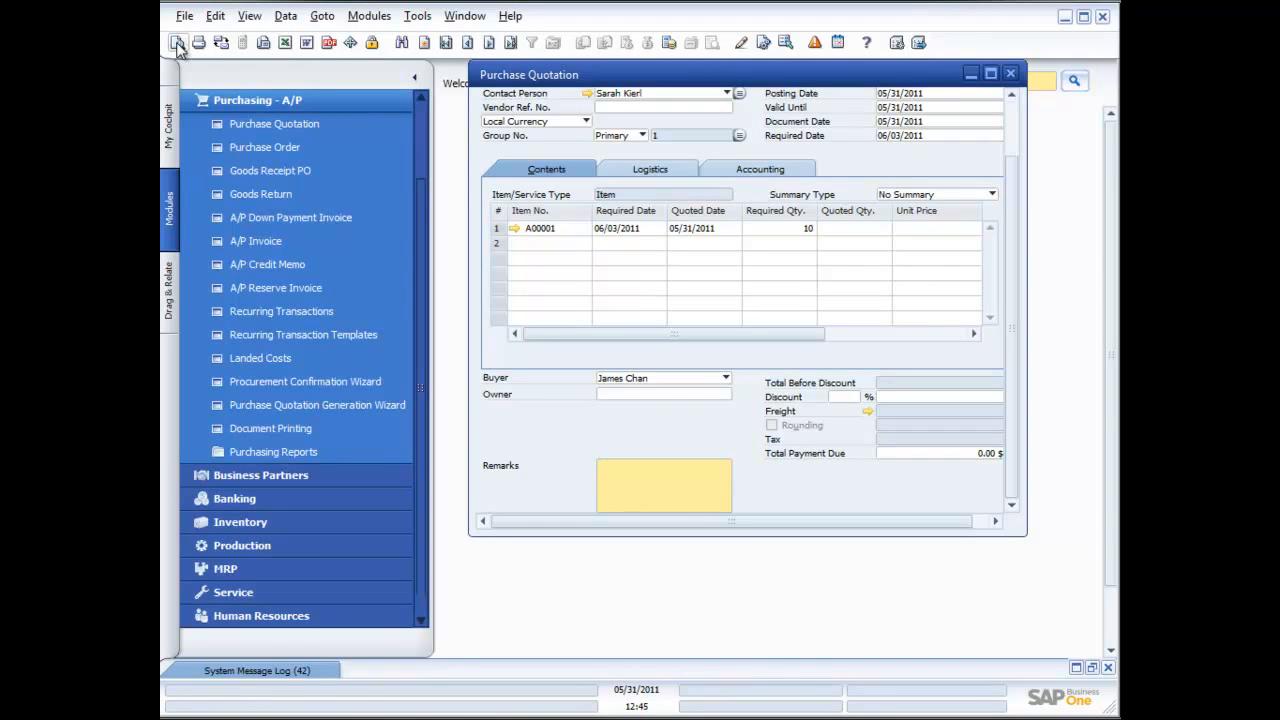
pyautogui.click(176, 43)
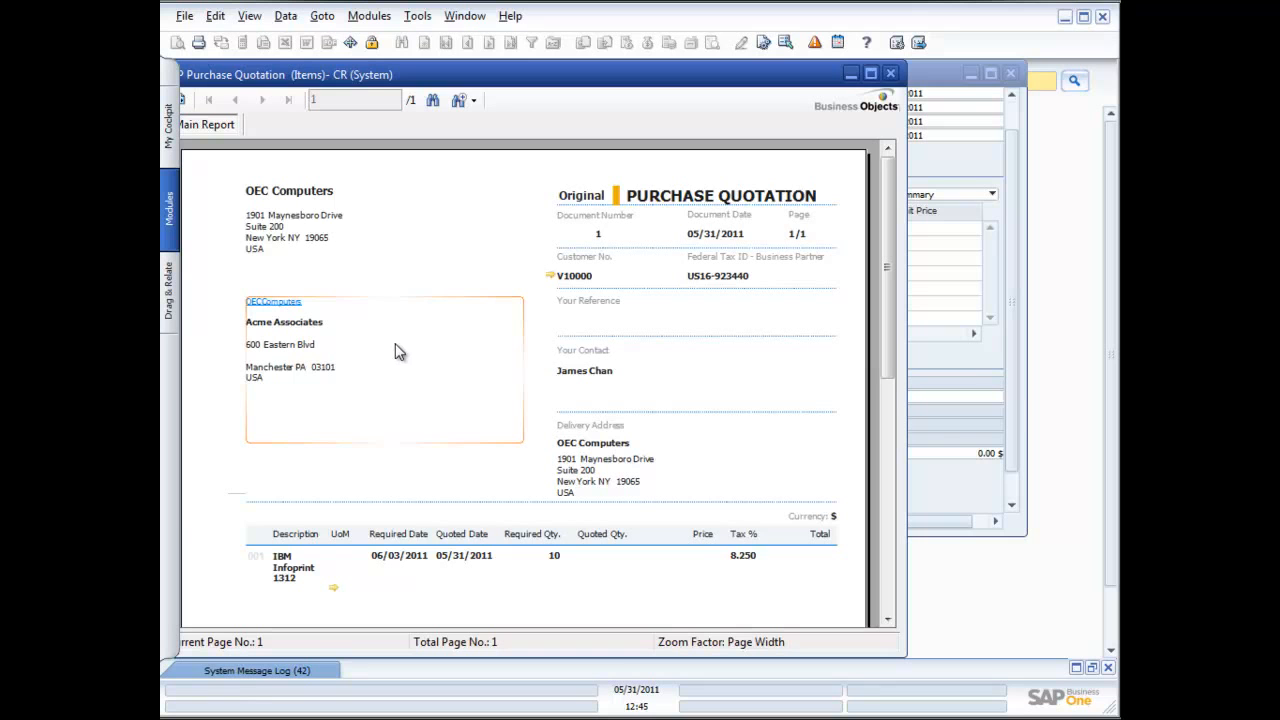
pyautogui.click(891, 73)
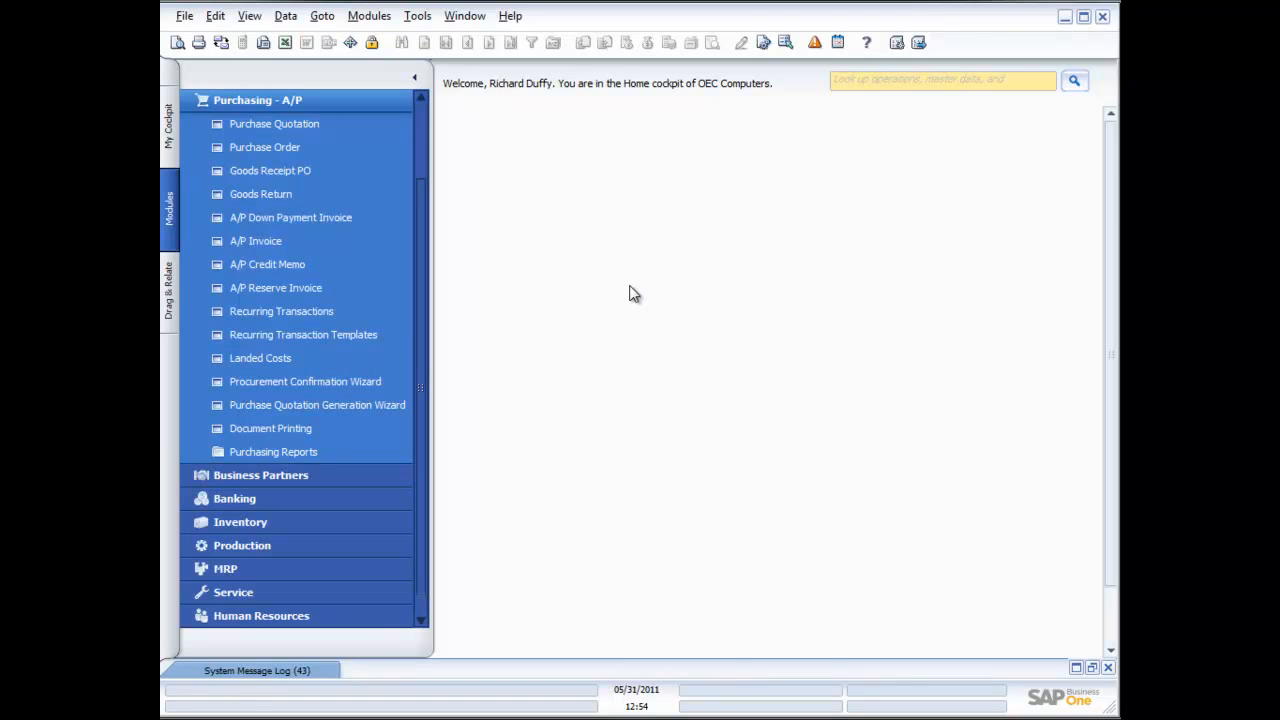
# - Start the Purchase Quotation Generation Wizard and define a new parameter set named Default RQ Set, without a description
pyautogui.click(329, 405)
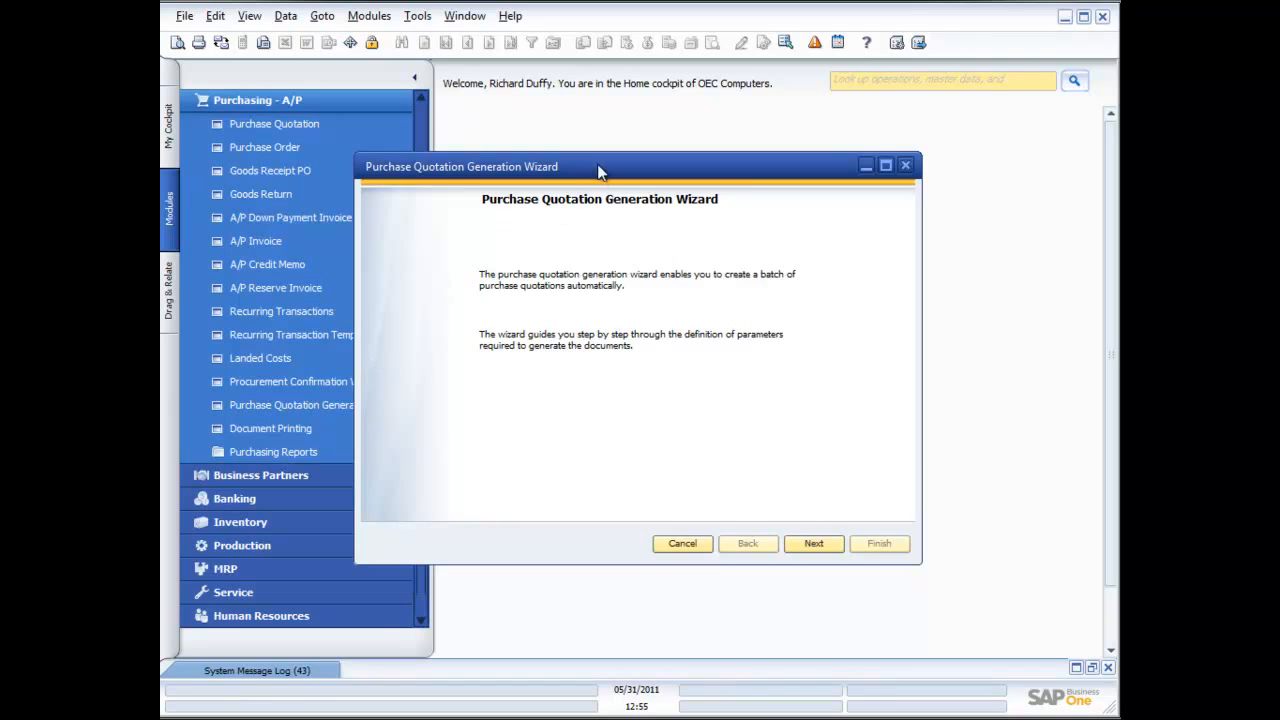
pyautogui.moveTo(598, 170); pyautogui.dragTo(686, 153)
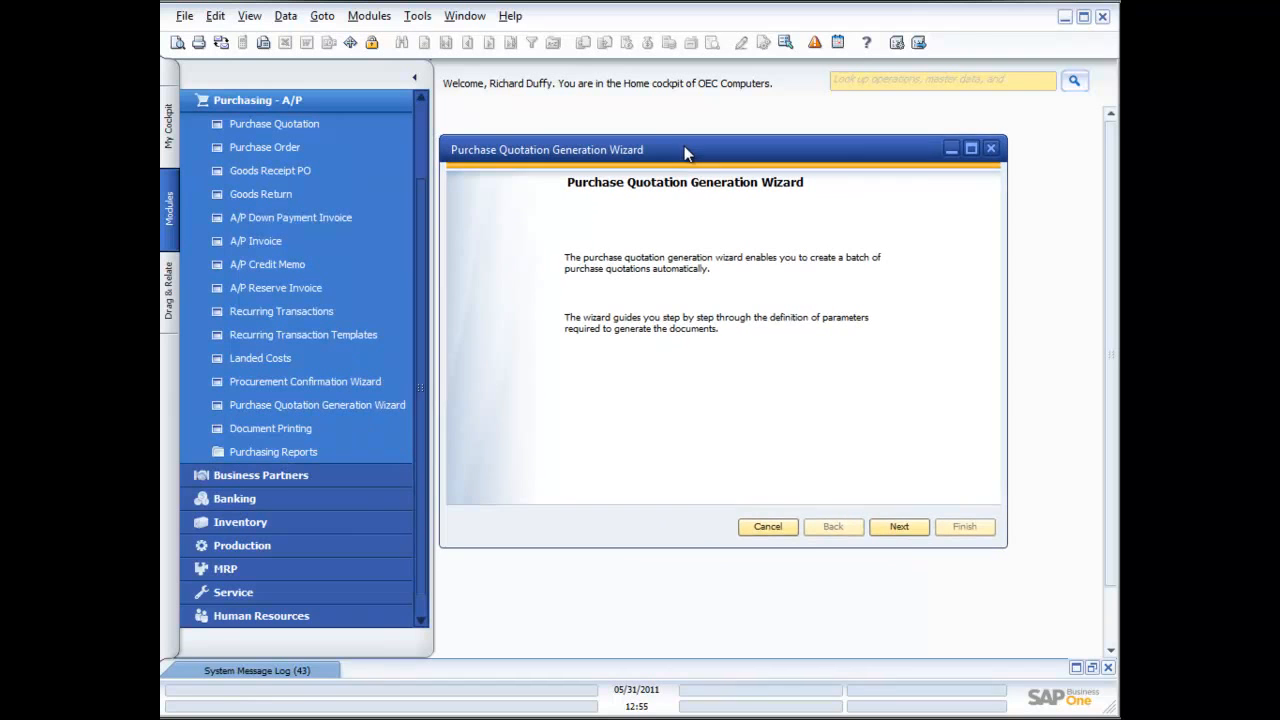
pyautogui.click(904, 527)
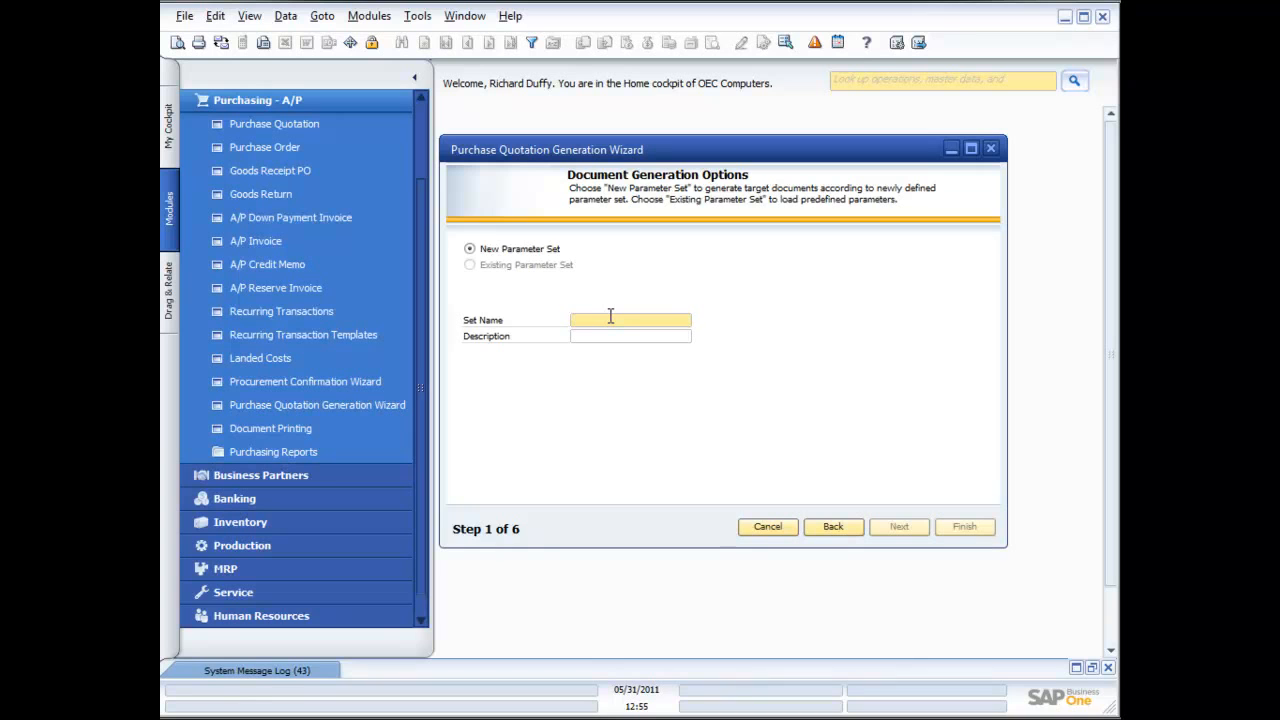
pyautogui.write('Default RQ Set')
pyautogui.press('Tab')
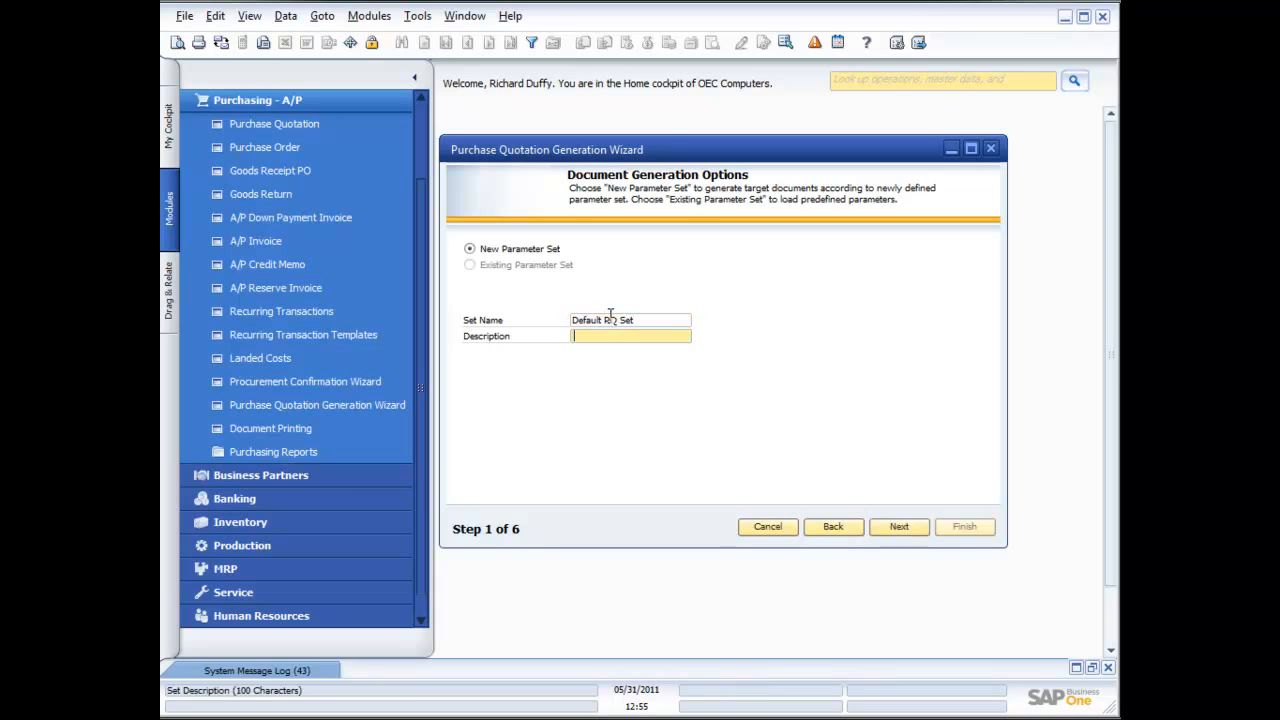
pyautogui.click(900, 527)
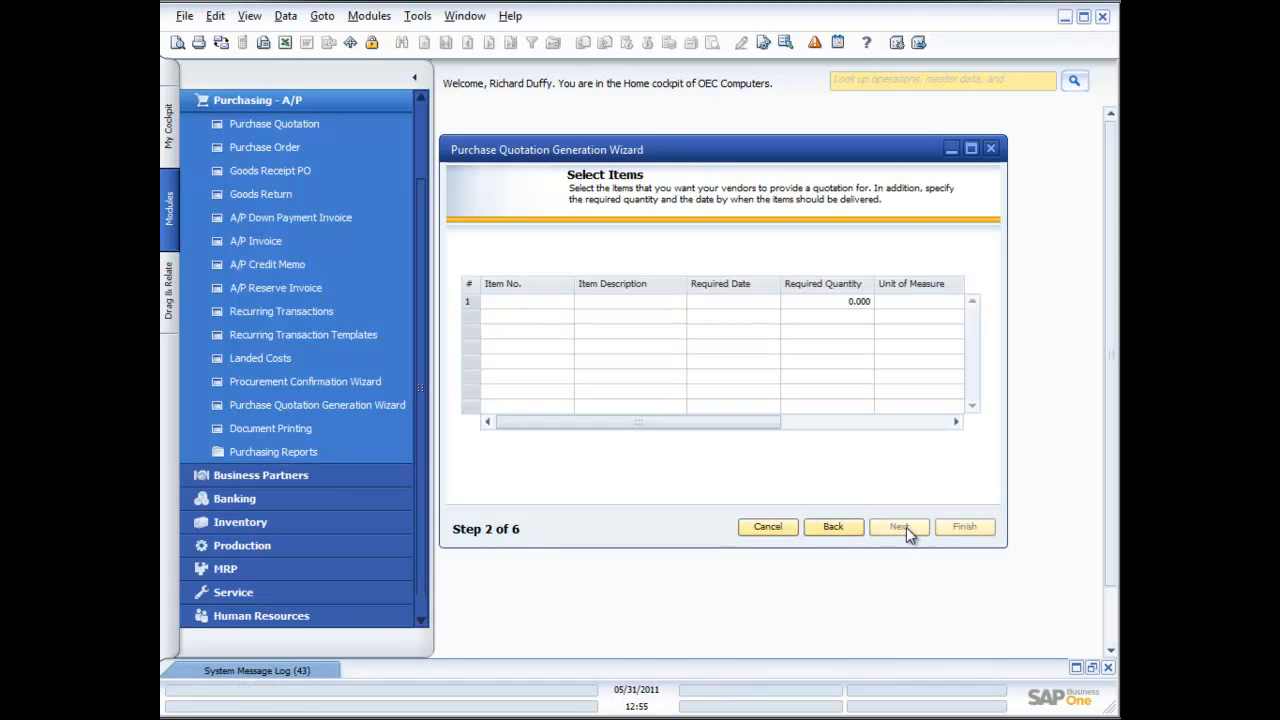
# - Select item A00001, IBM Infoprint 1312, for the first row of the wizard's item list
pyautogui.click(545, 311)
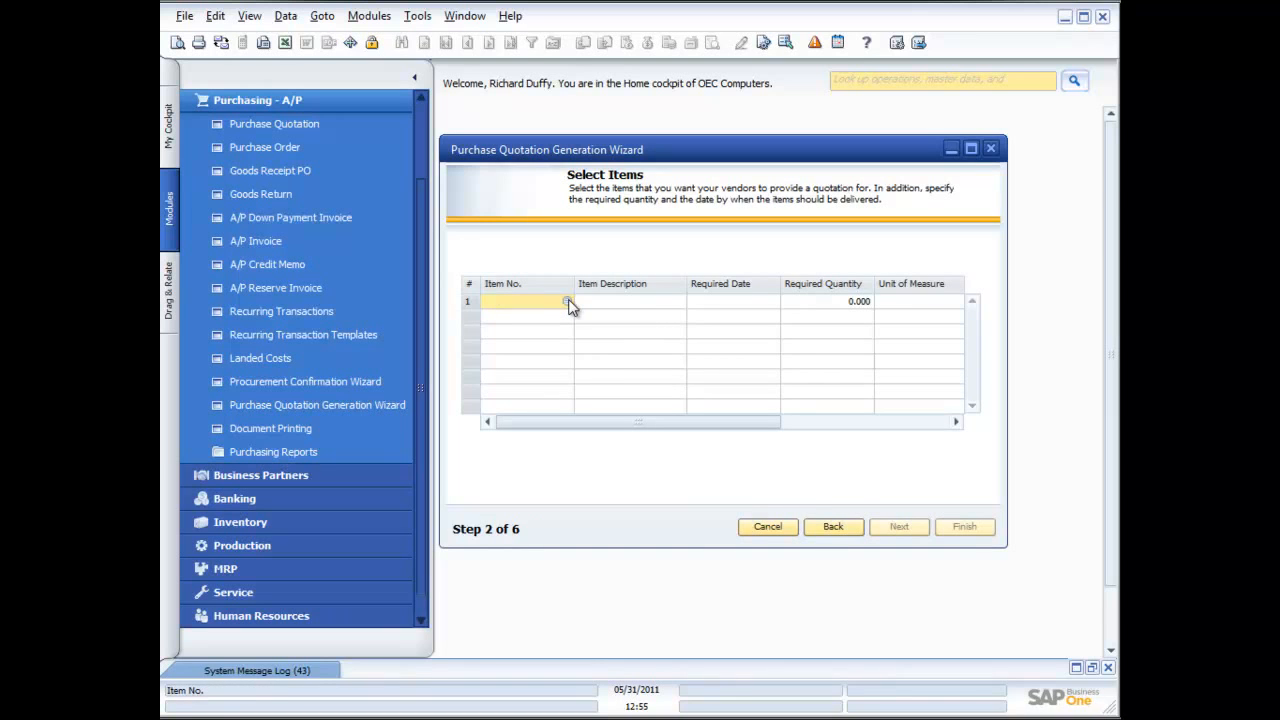
pyautogui.click(567, 302)
pyautogui.doubleClick(753, 403)
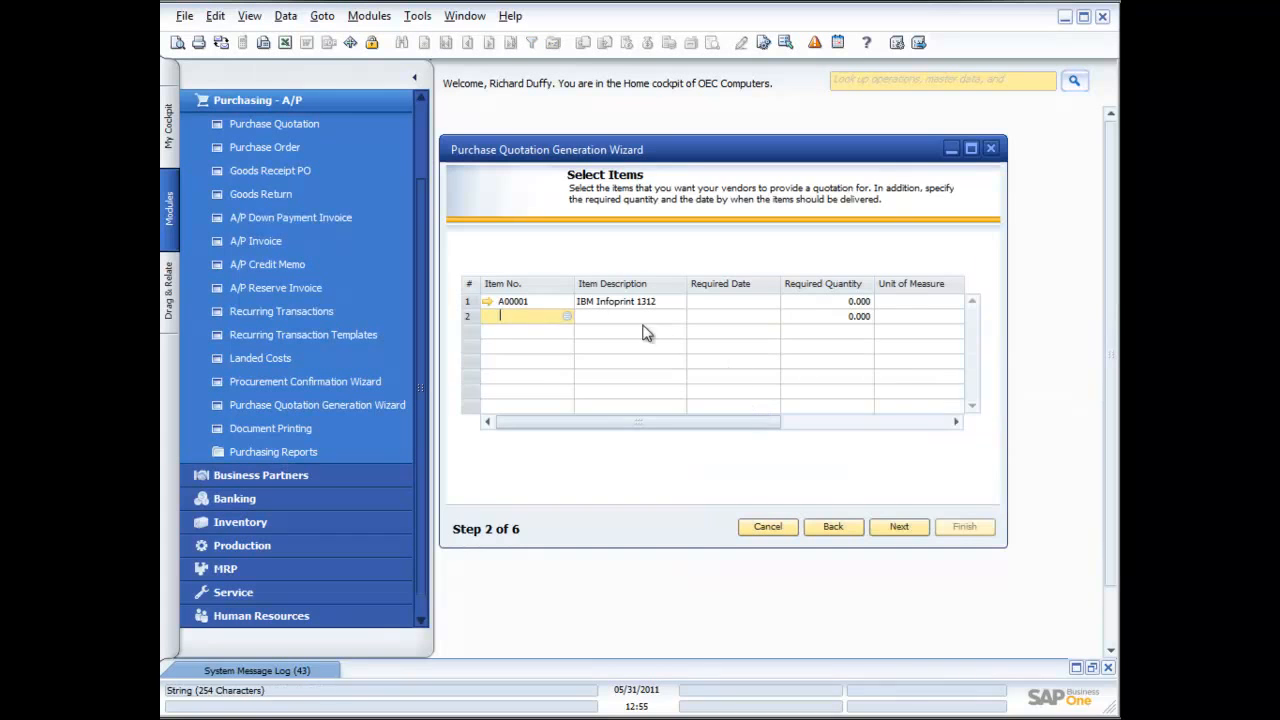
# - Set the IBM Infoprint 1312 row's required date to 06/03/2011 and its required quantity to 10
pyautogui.moveTo(580, 301); pyautogui.dragTo(657, 302)
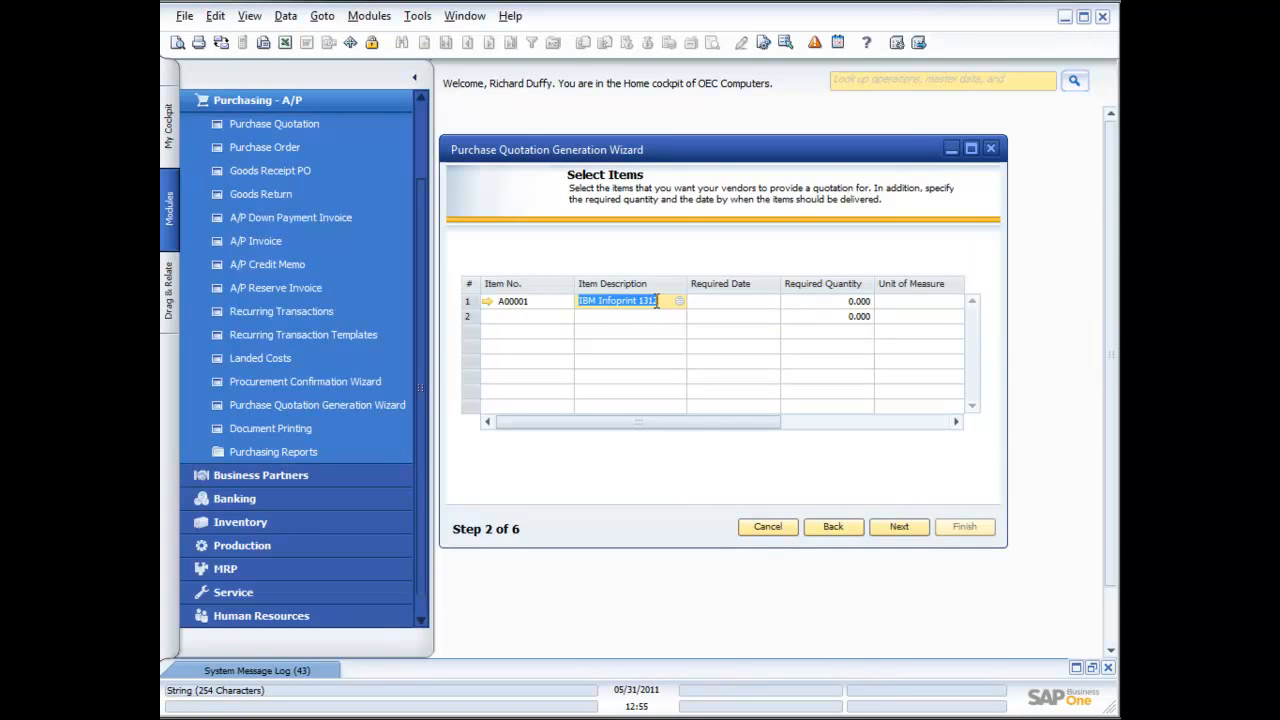
pyautogui.click(770, 301)
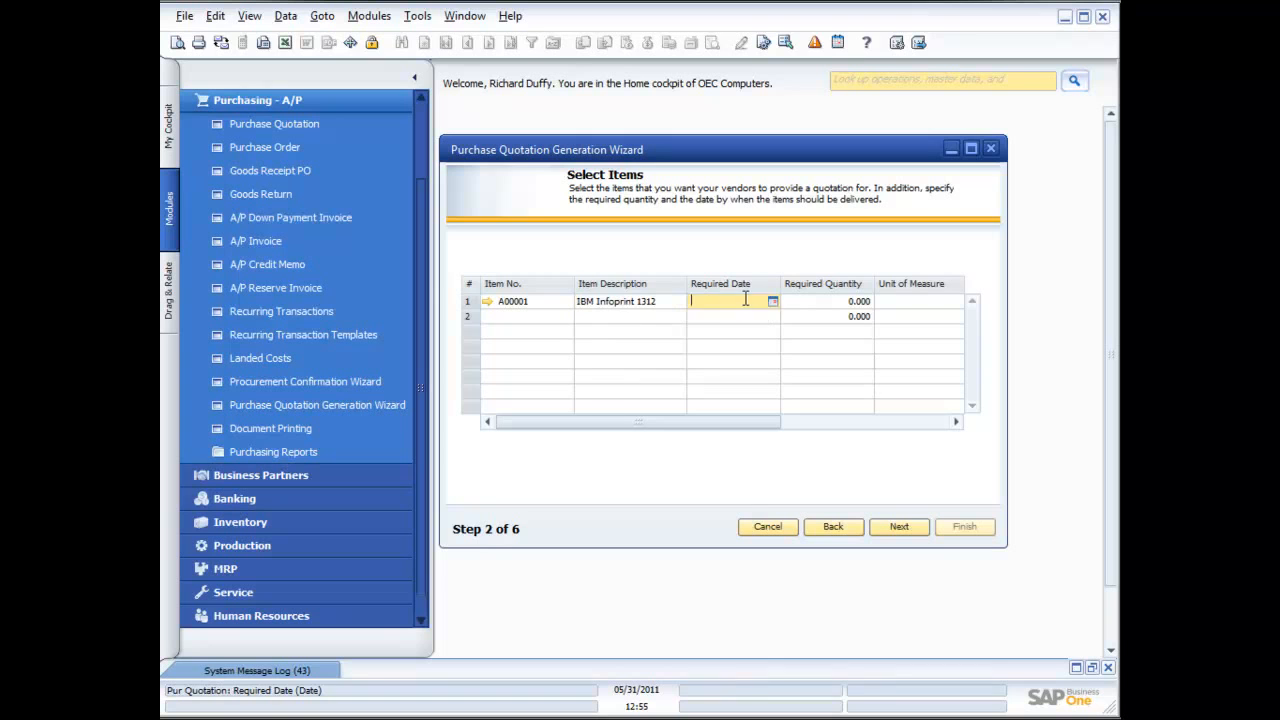
pyautogui.click(771, 301)
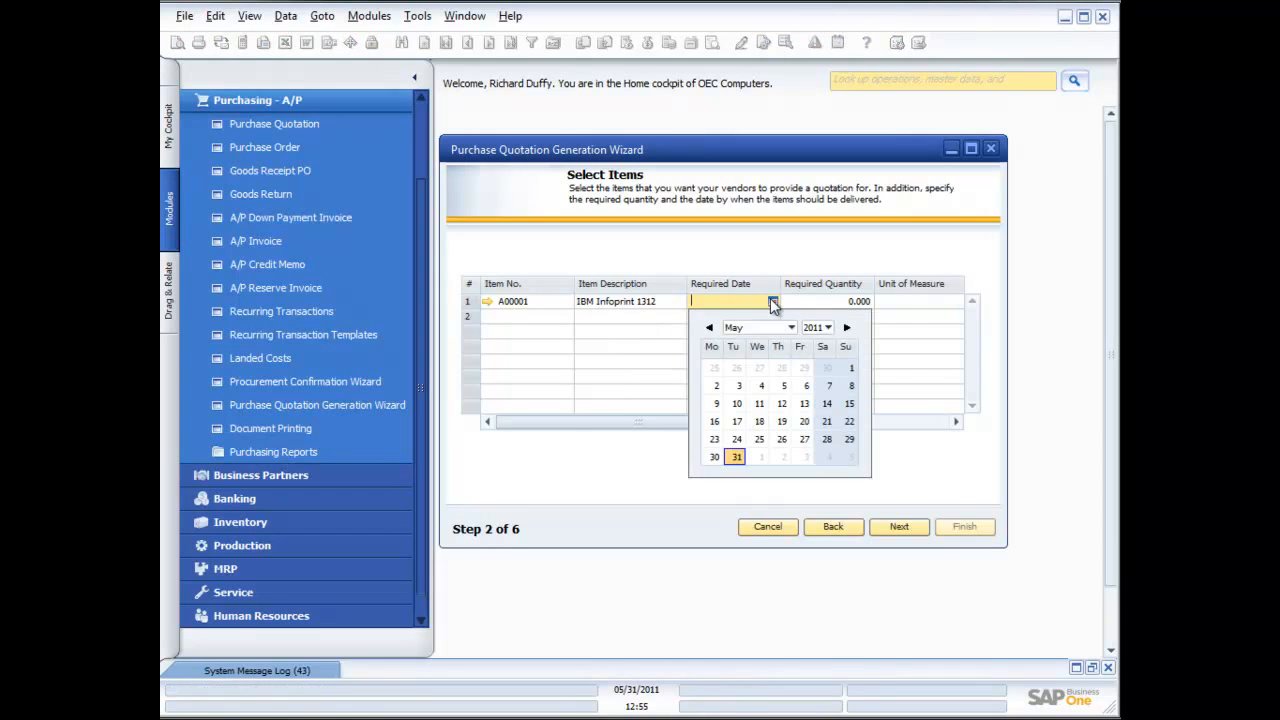
pyautogui.click(805, 457)
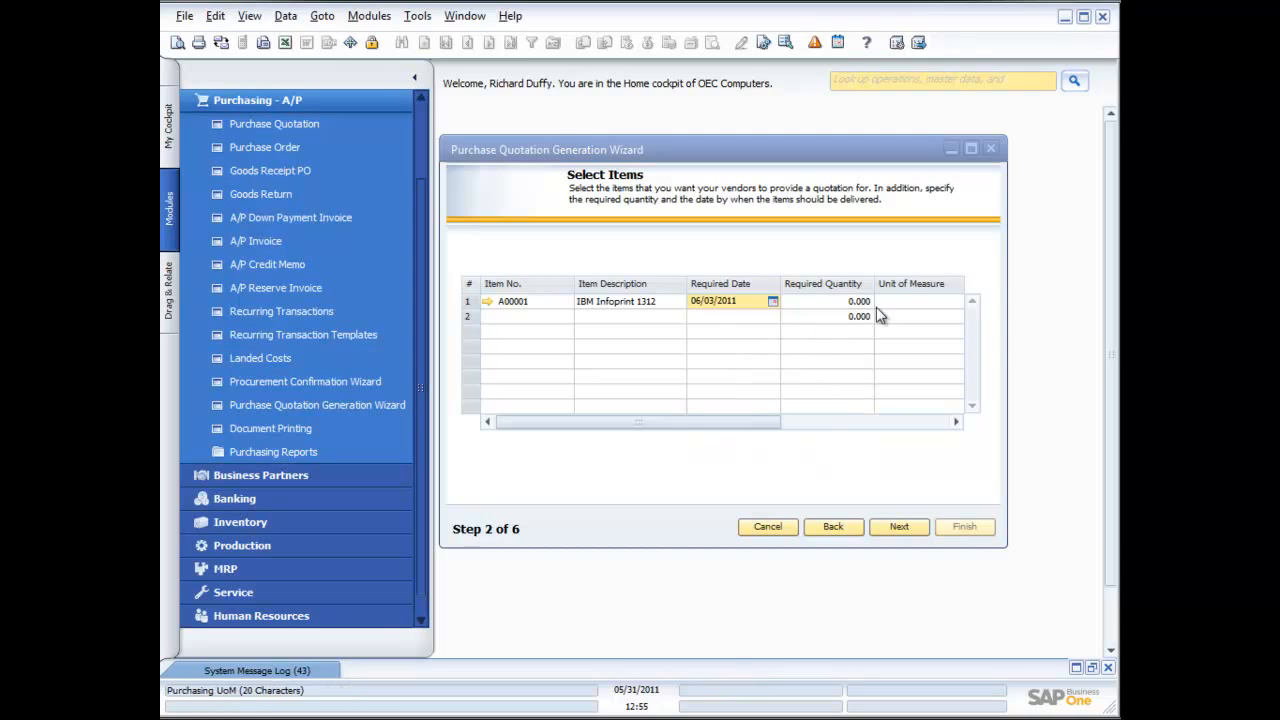
pyautogui.click(859, 302)
pyautogui.write('10')
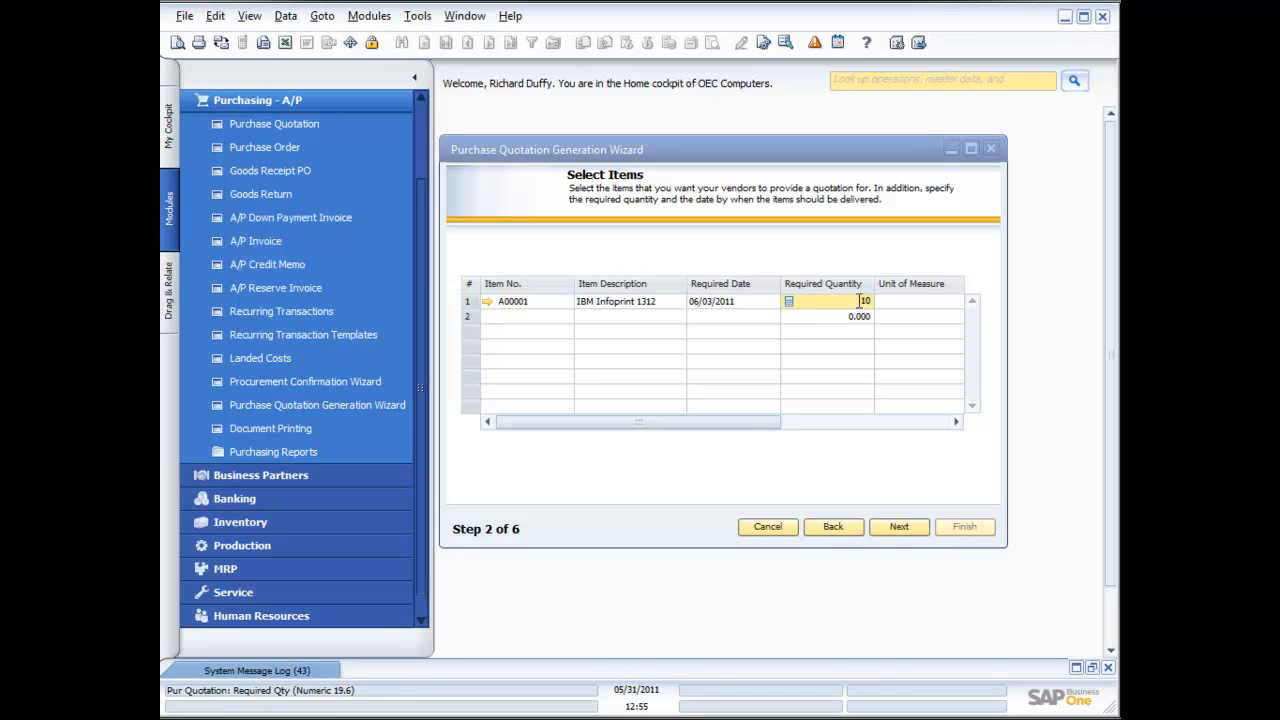
# - Set the item's valid-until date to 06/03/2011 and continue to the purchase quotation line items
pyautogui.click(899, 527)
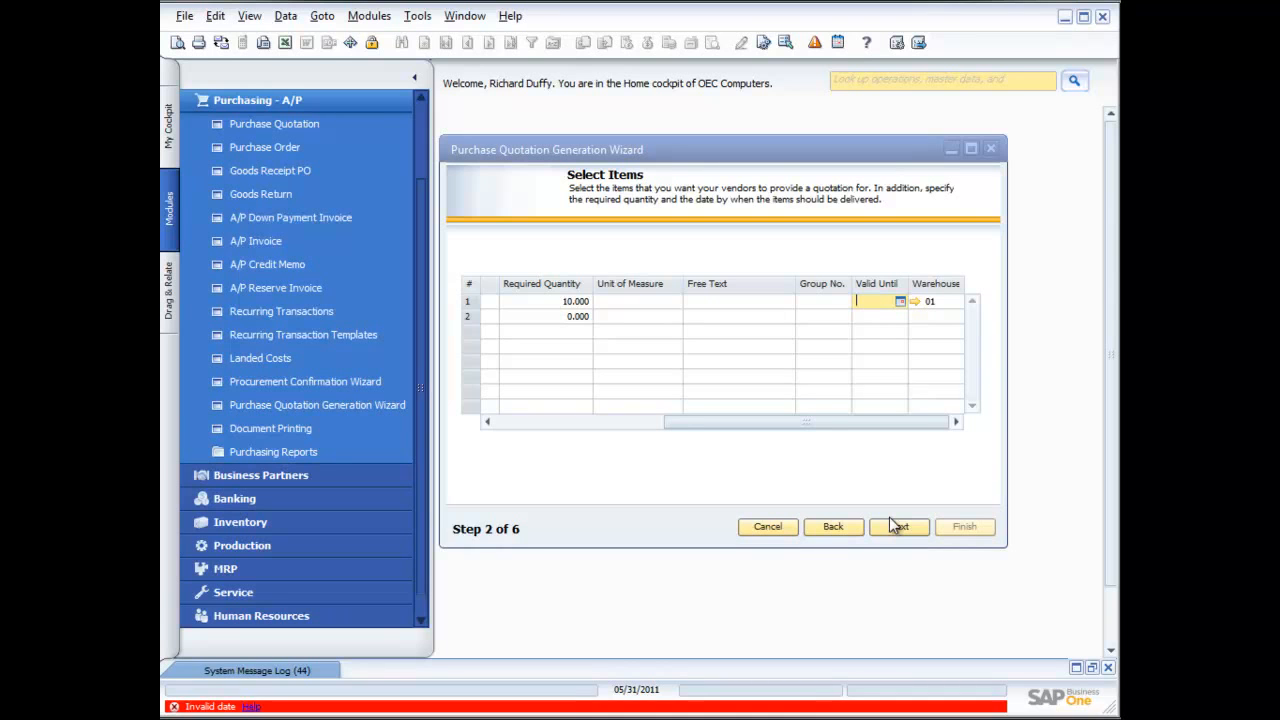
pyautogui.click(900, 301)
pyautogui.click(968, 456)
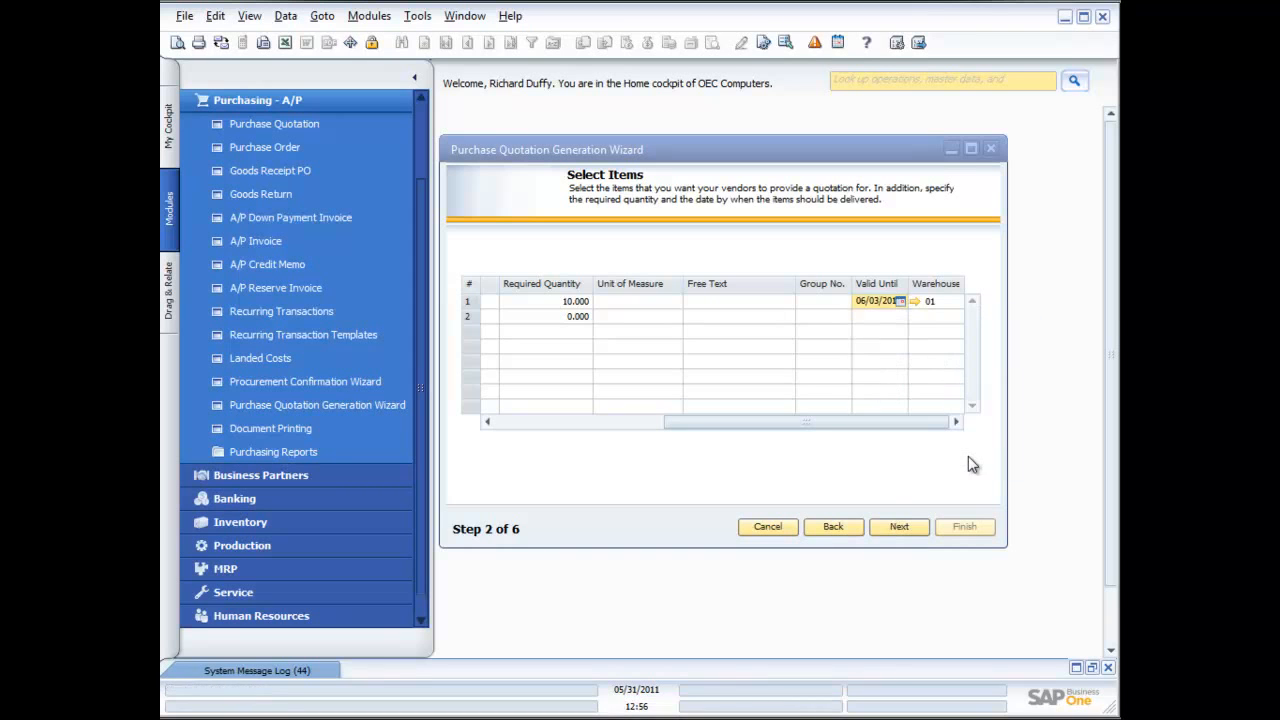
pyautogui.click(899, 527)
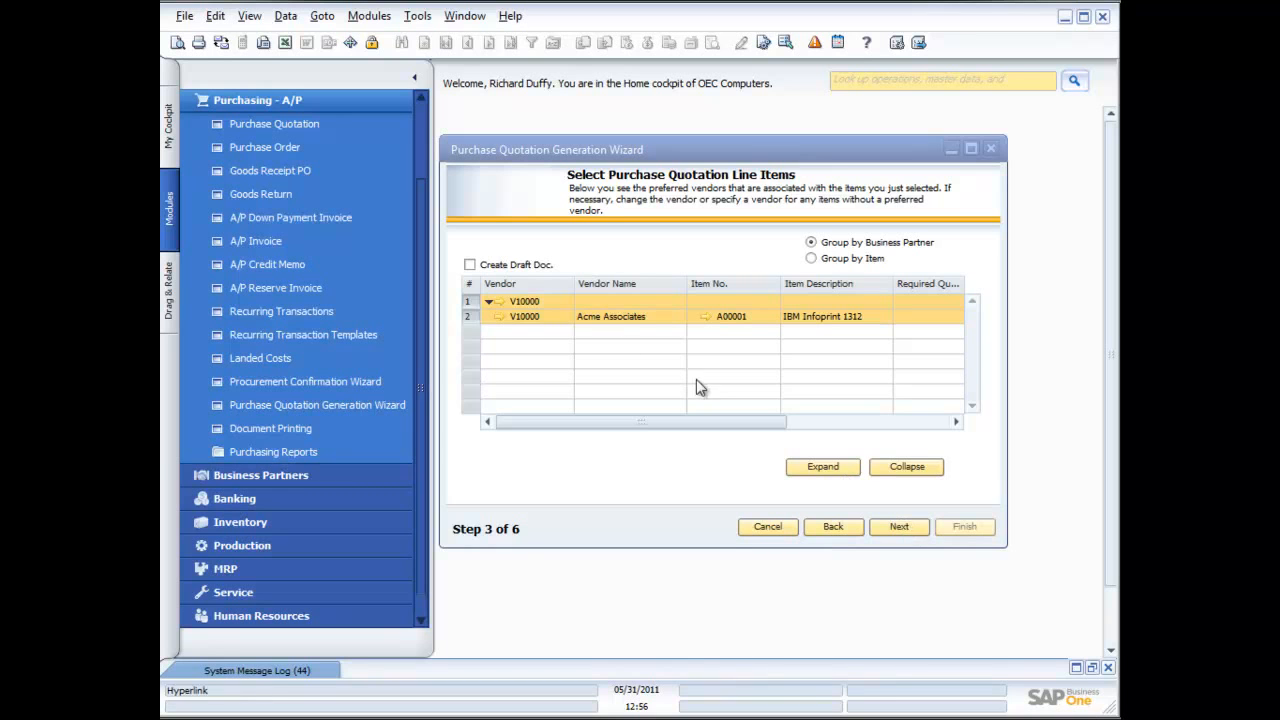
# - Add a line item row for vendor Far East Imports with item A00001, IBM Infoprint 1312
pyautogui.rightClick(552, 318)
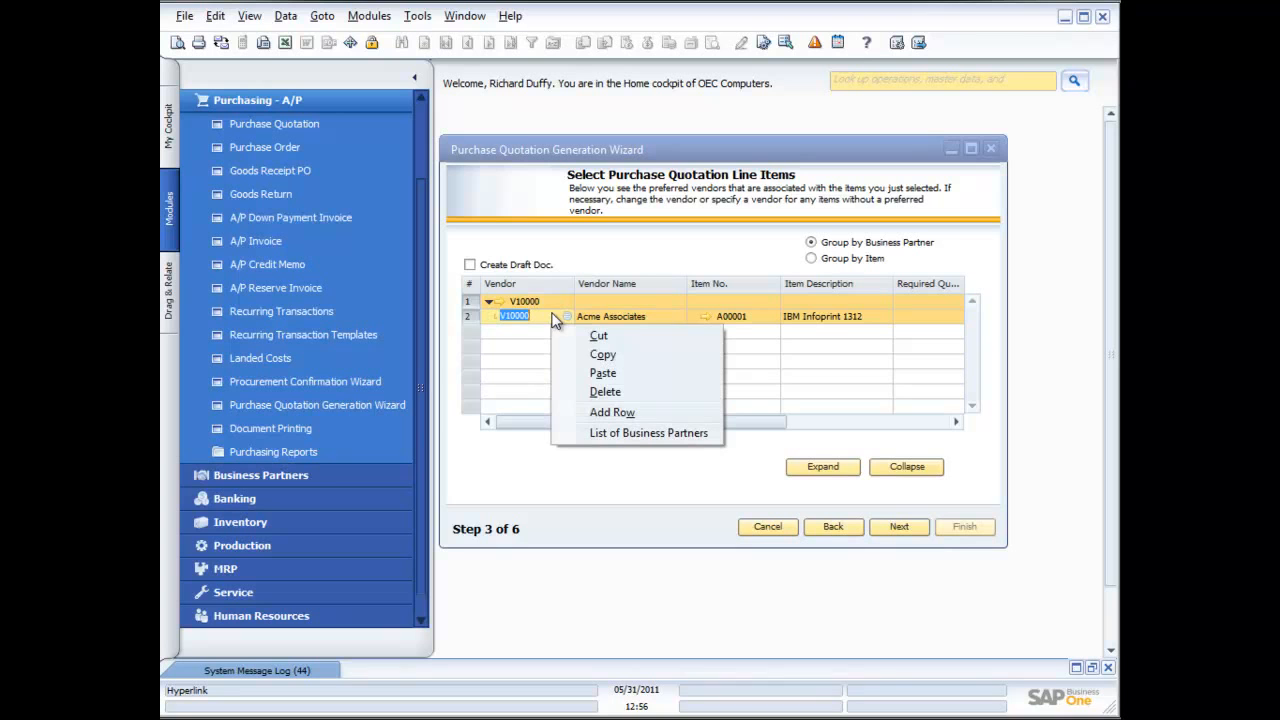
pyautogui.click(604, 410)
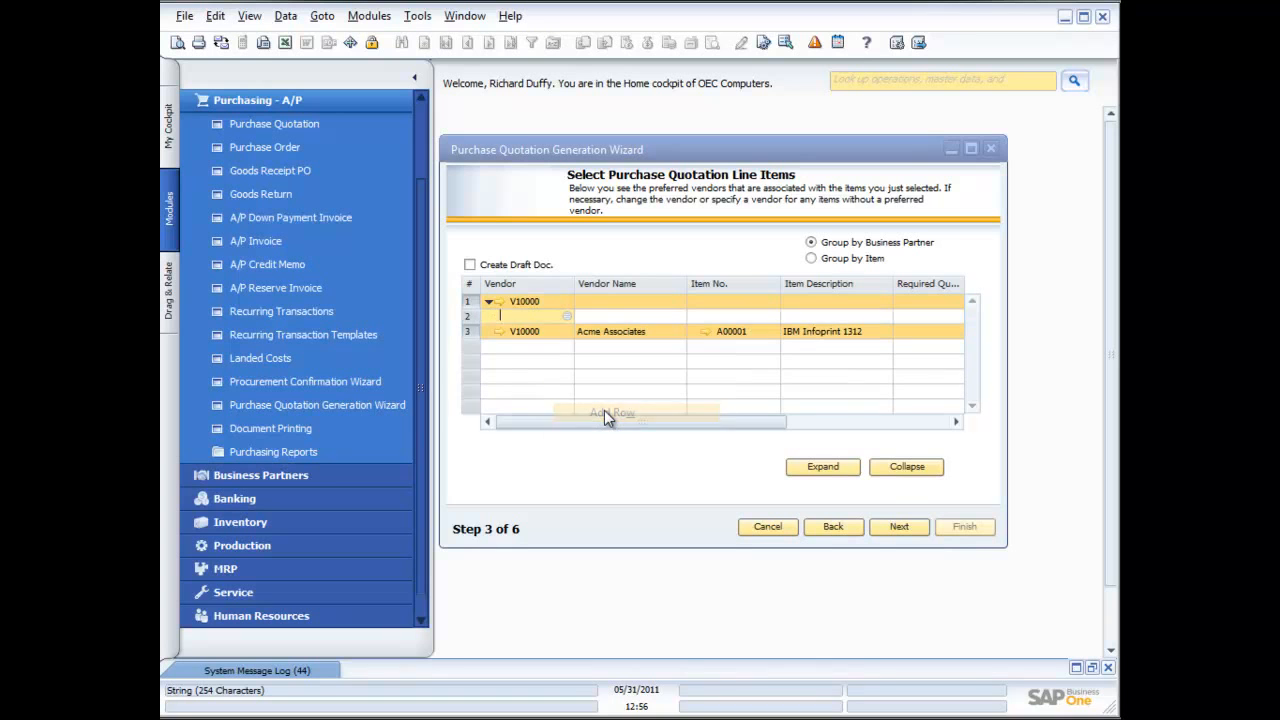
pyautogui.click(567, 317)
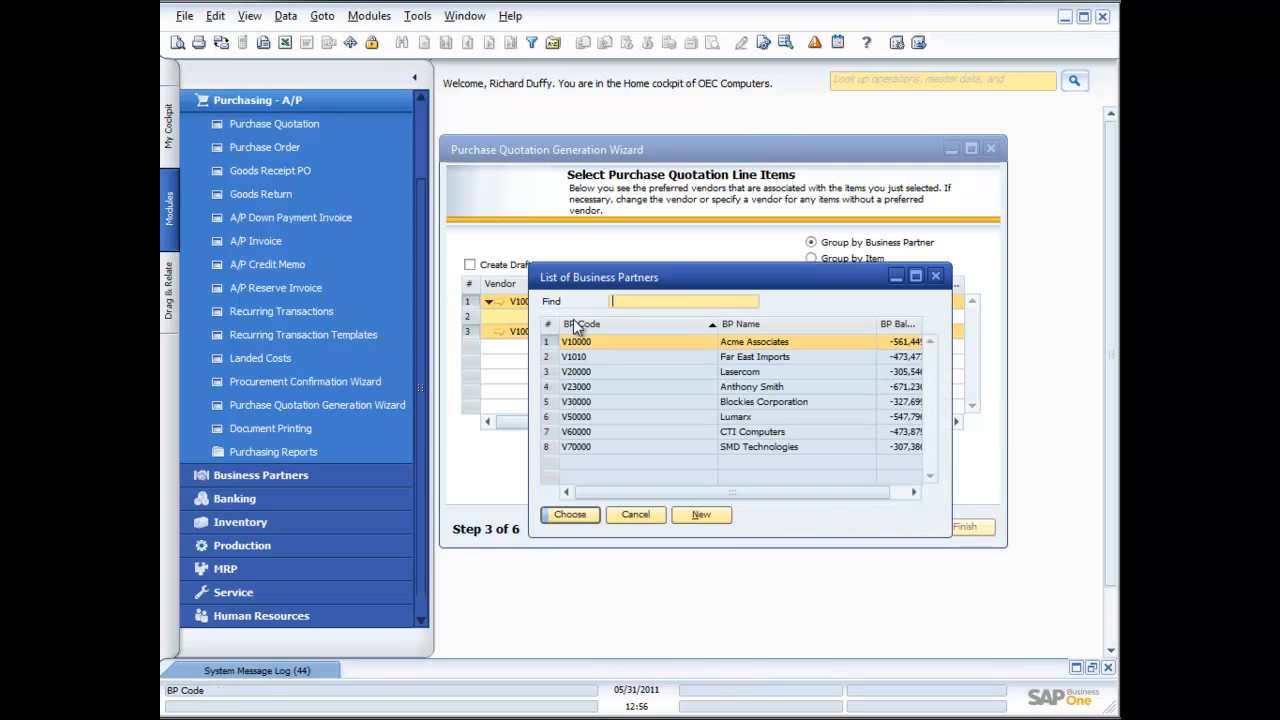
pyautogui.doubleClick(643, 358)
pyautogui.click(728, 317)
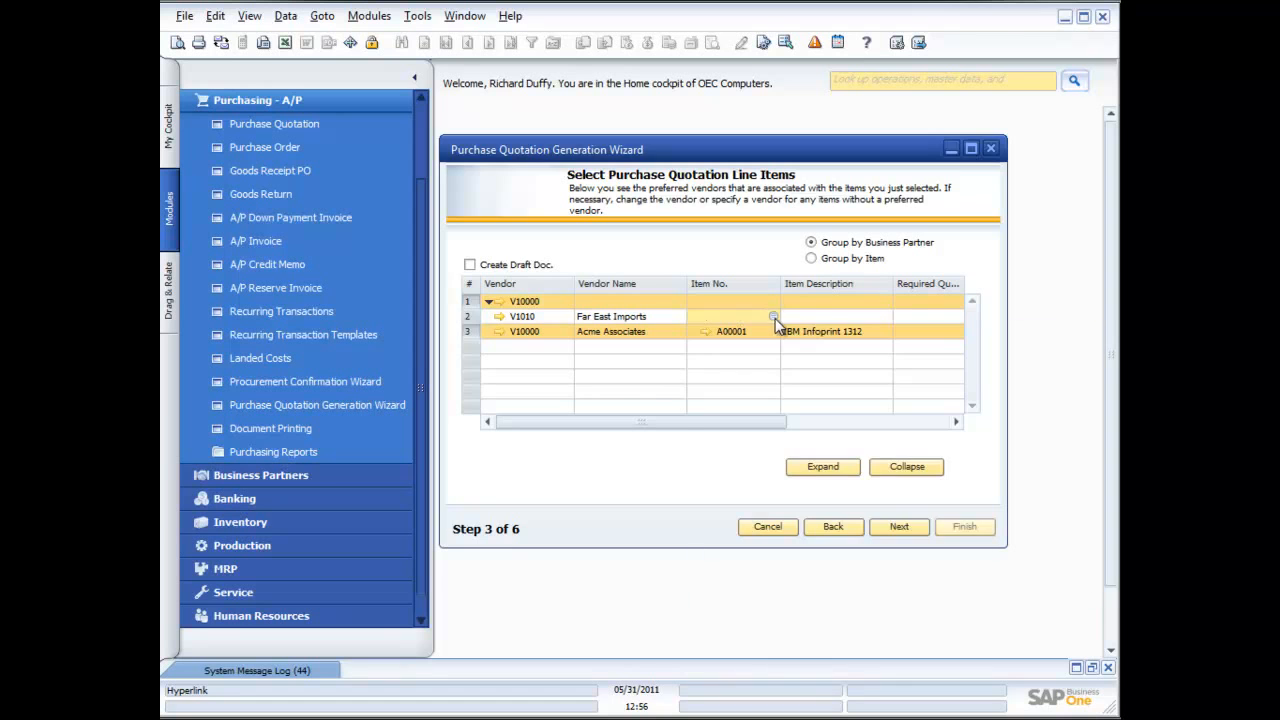
pyautogui.click(773, 317)
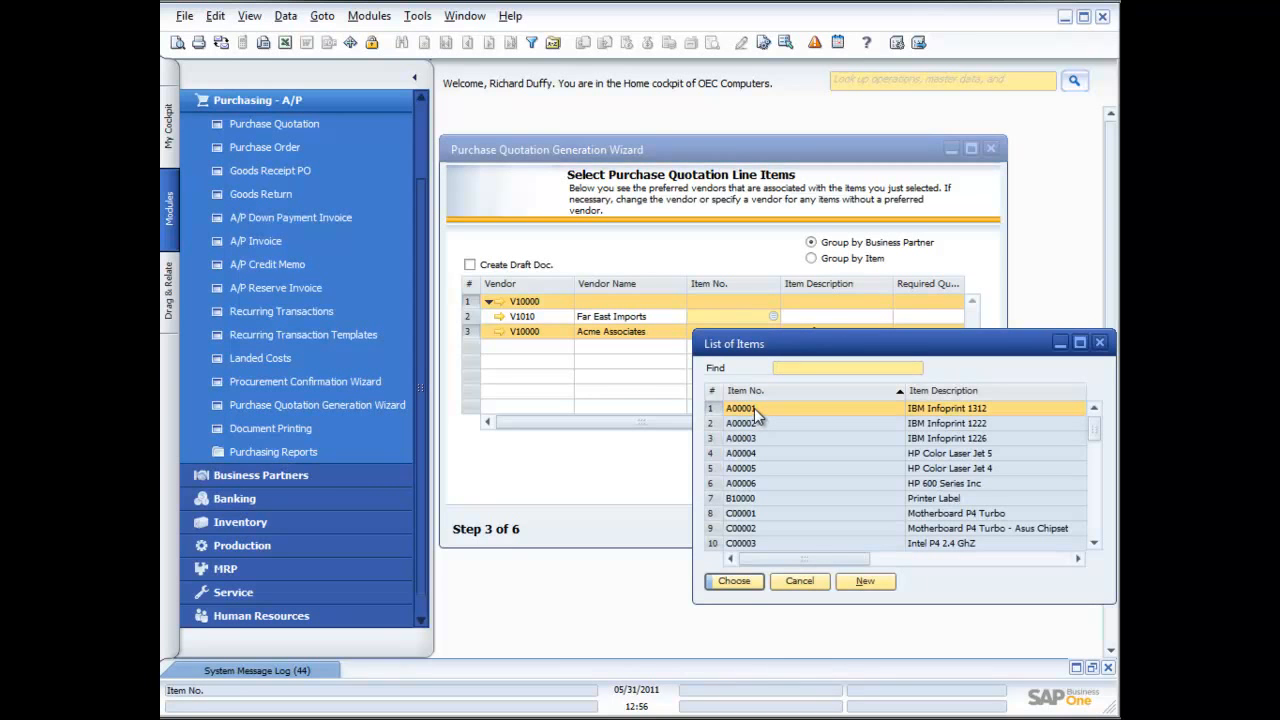
pyautogui.doubleClick(754, 408)
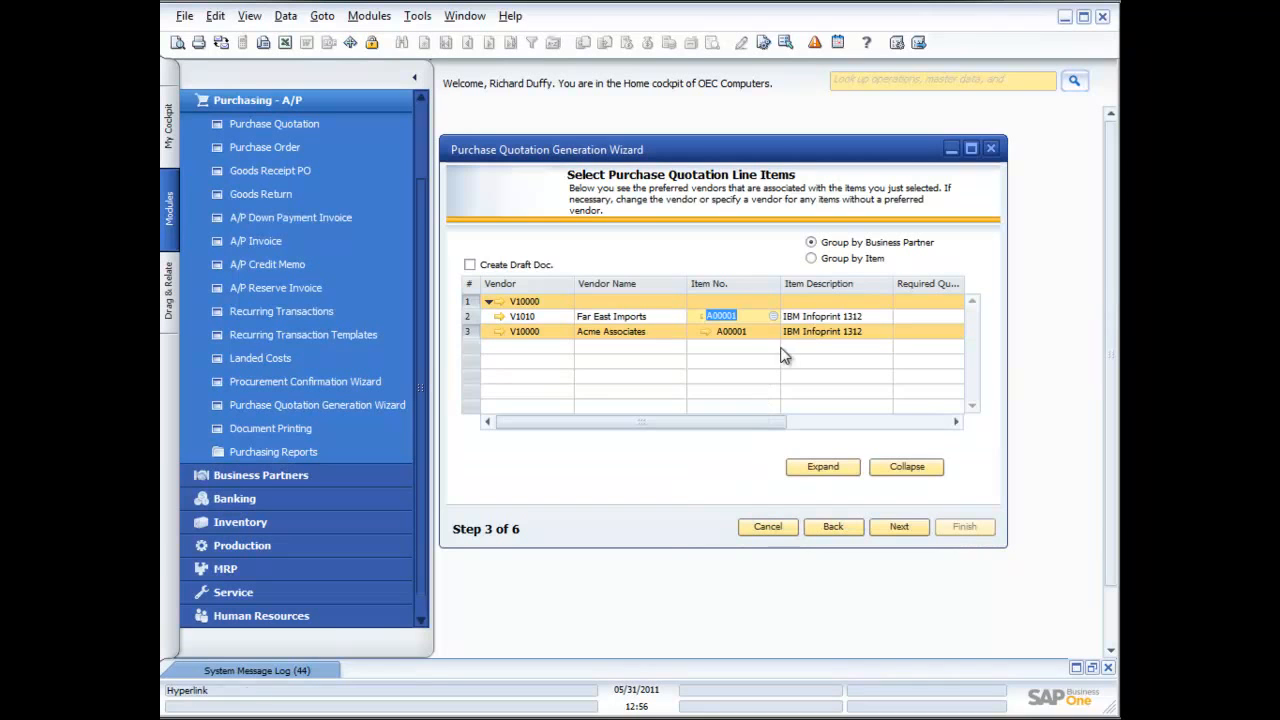
# - Set the Far East Imports row's required quantity to 10 and its required date to 06/03/2011
pyautogui.click(952, 425)
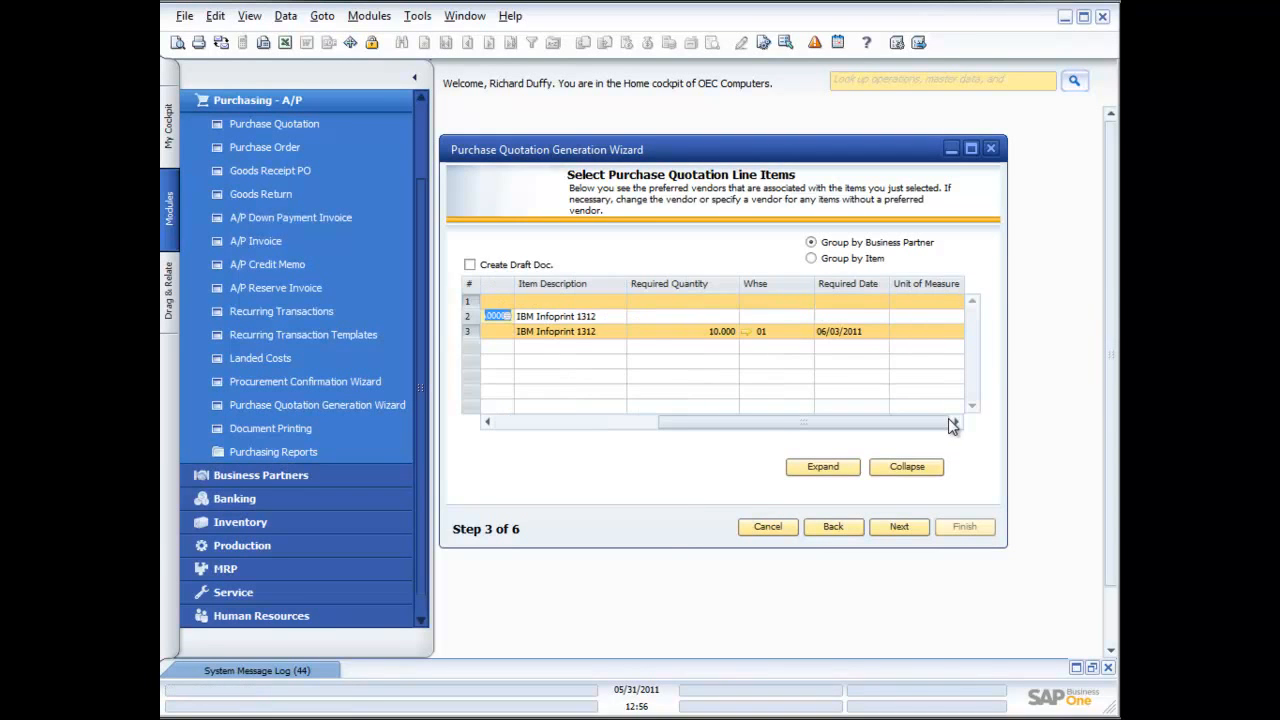
pyautogui.click(722, 316)
pyautogui.write('10')
pyautogui.press('Tab')
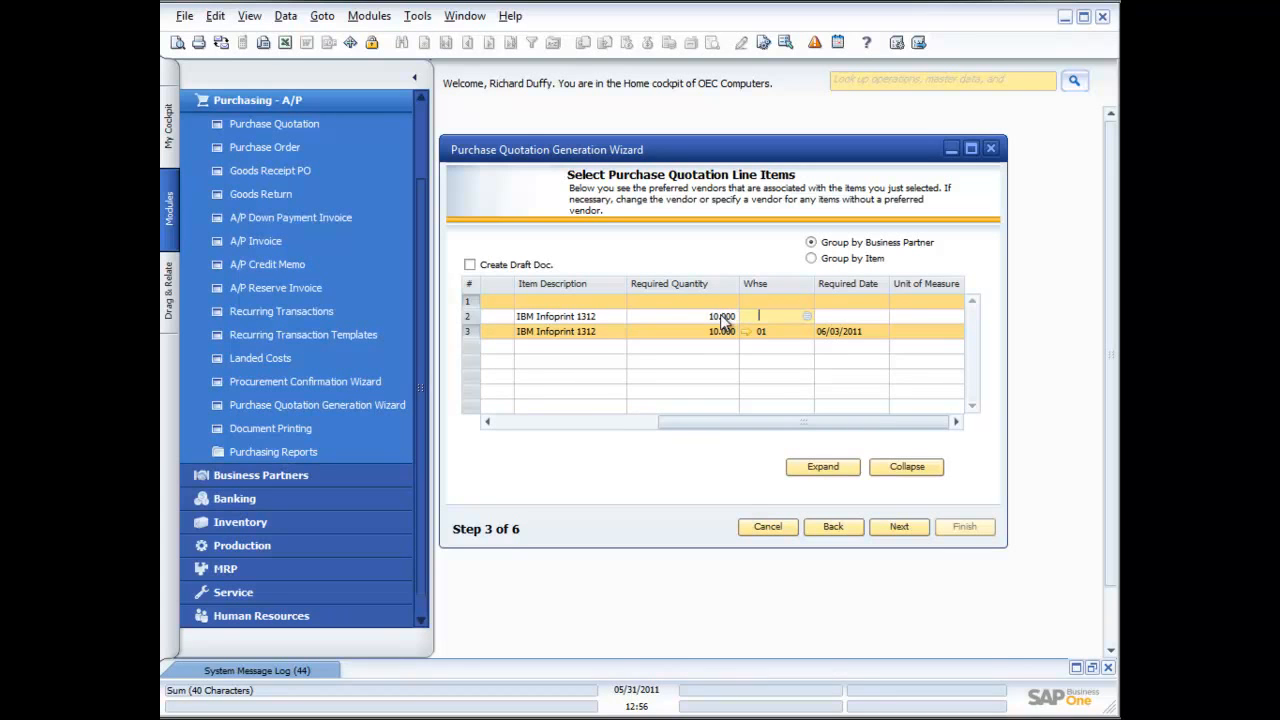
pyautogui.click(831, 314)
pyautogui.click(881, 316)
pyautogui.click(931, 472)
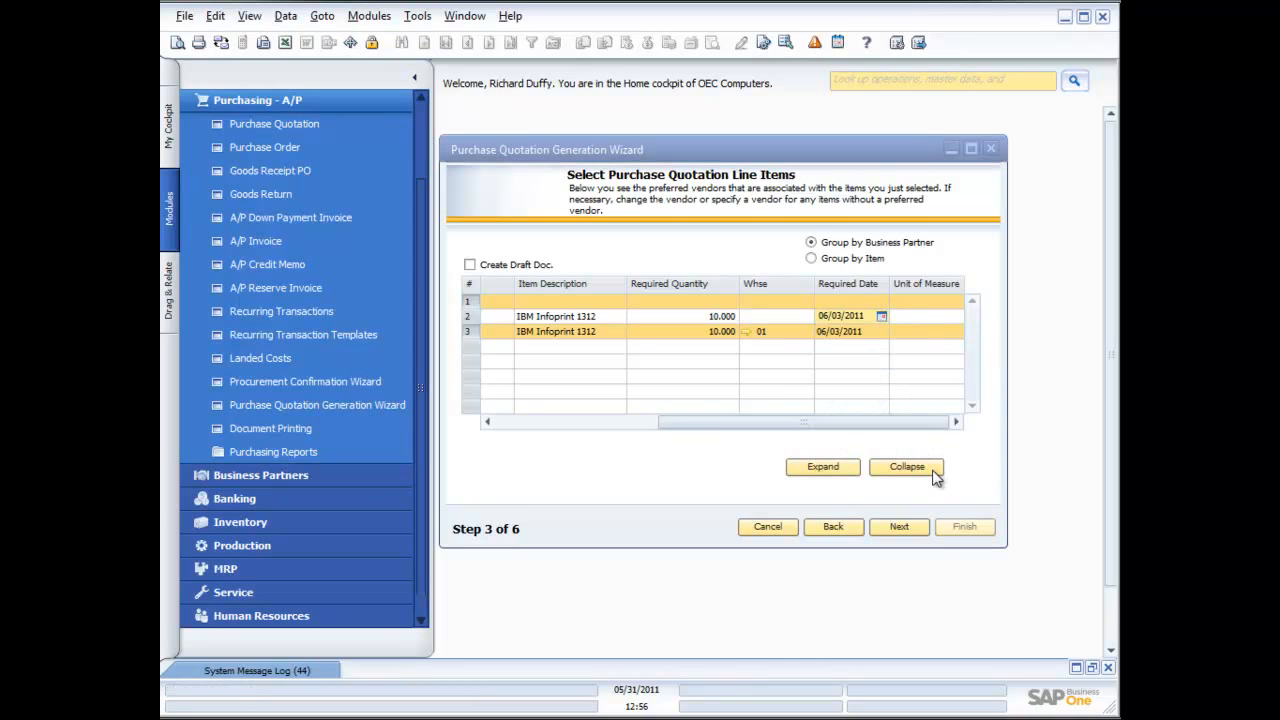
pyautogui.moveTo(693, 423); pyautogui.dragTo(501, 401)
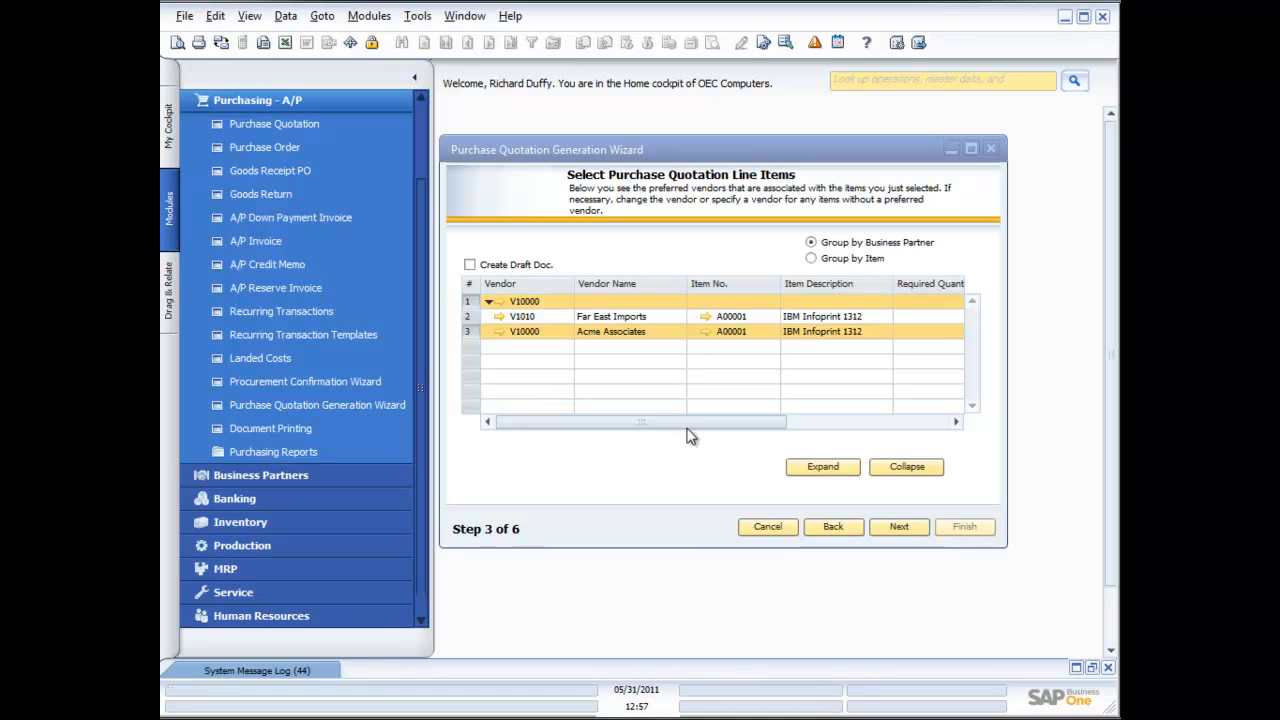
# - Continue past the results preview to the save and execute options, and check the choices for handling errors, keeping Skip to next vendor
pyautogui.click(899, 527)
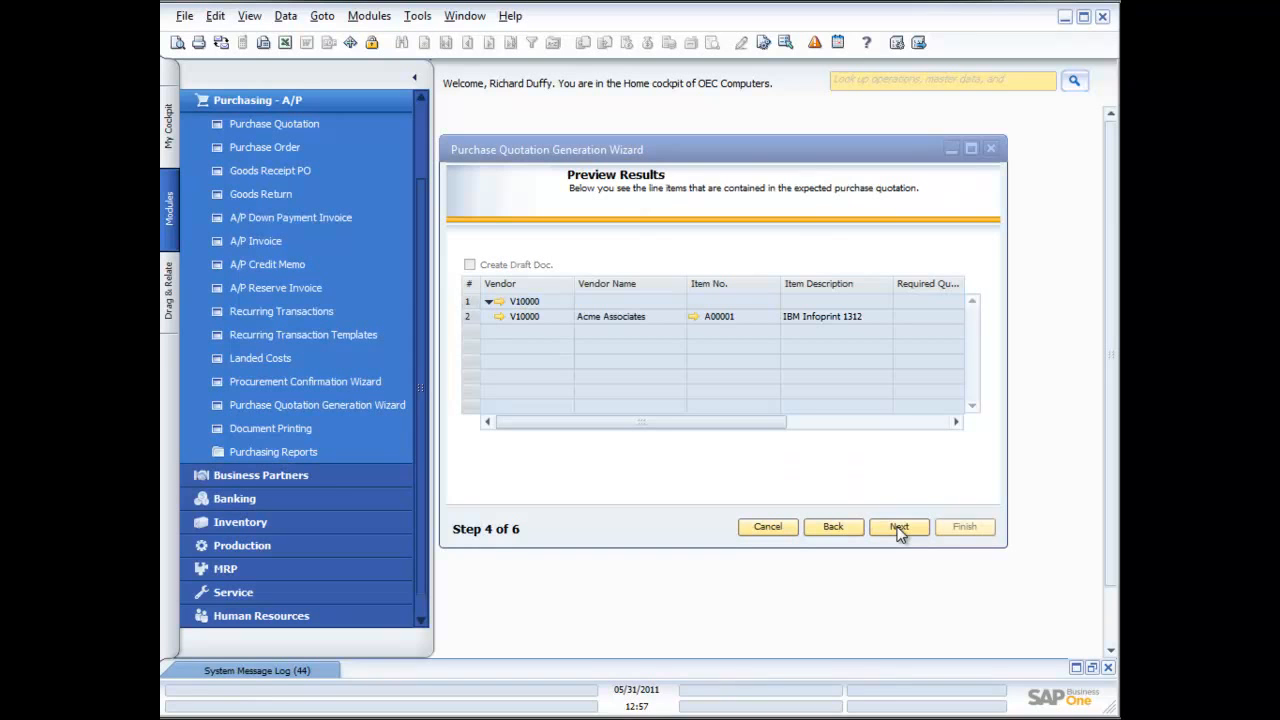
pyautogui.click(897, 527)
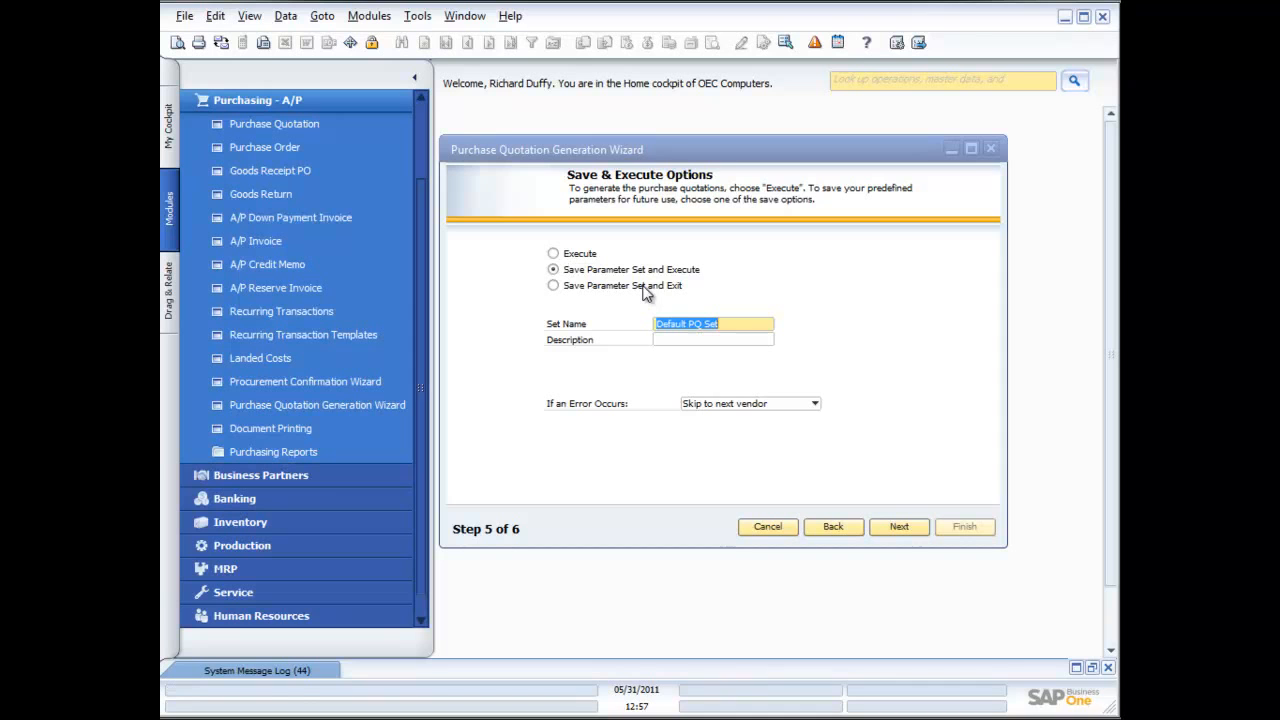
pyautogui.click(815, 405)
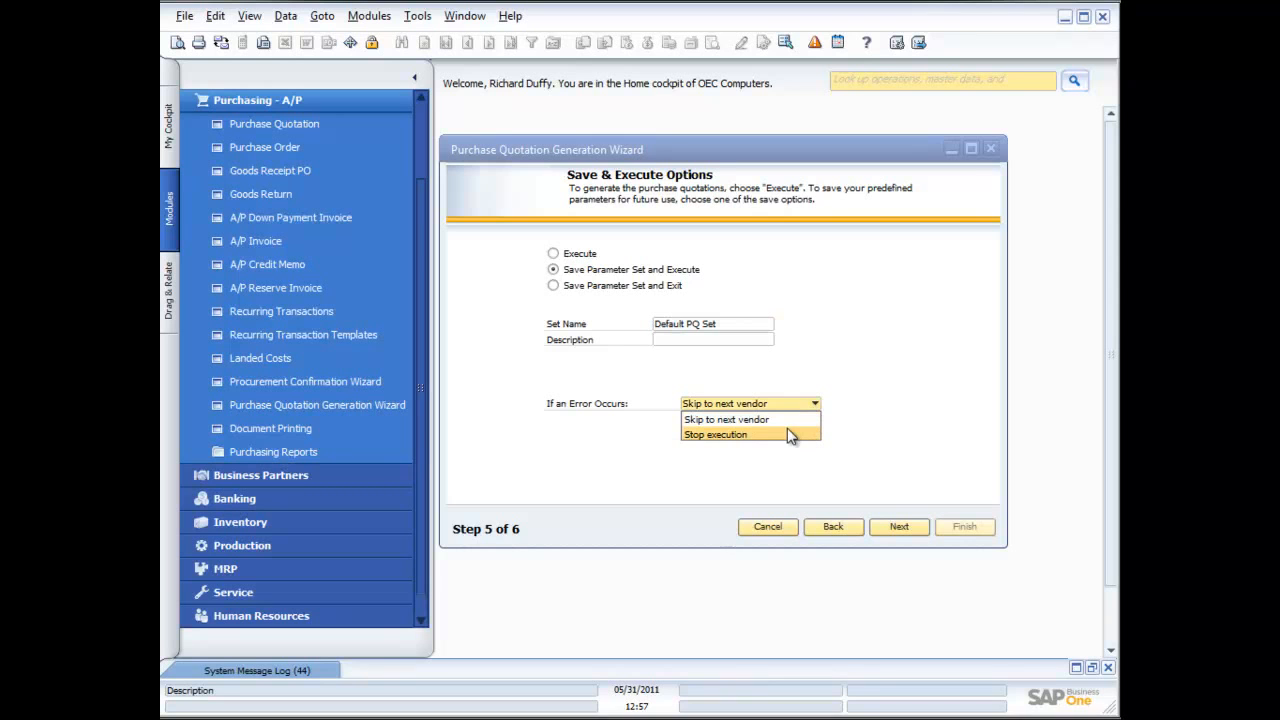
pyautogui.click(868, 422)
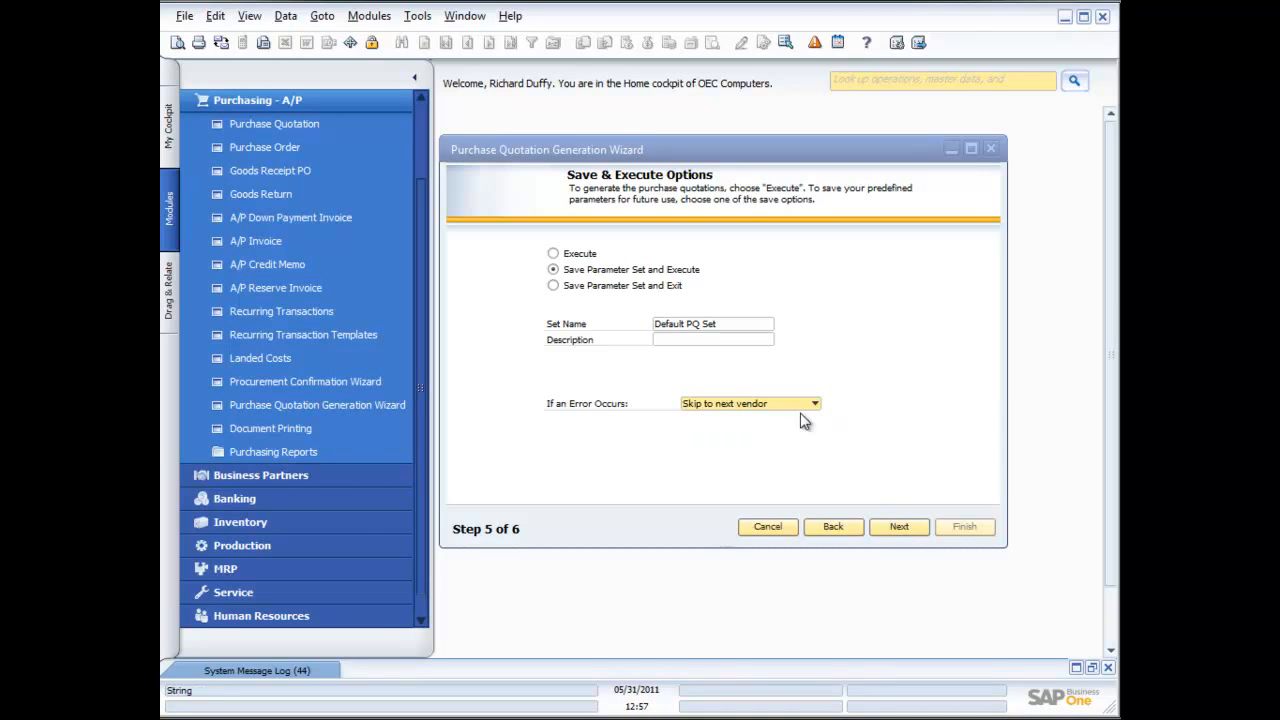
# - Choose Save Parameter Set and Exit for the Default PQ Set, complete the save and close the wizard
pyautogui.click(557, 286)
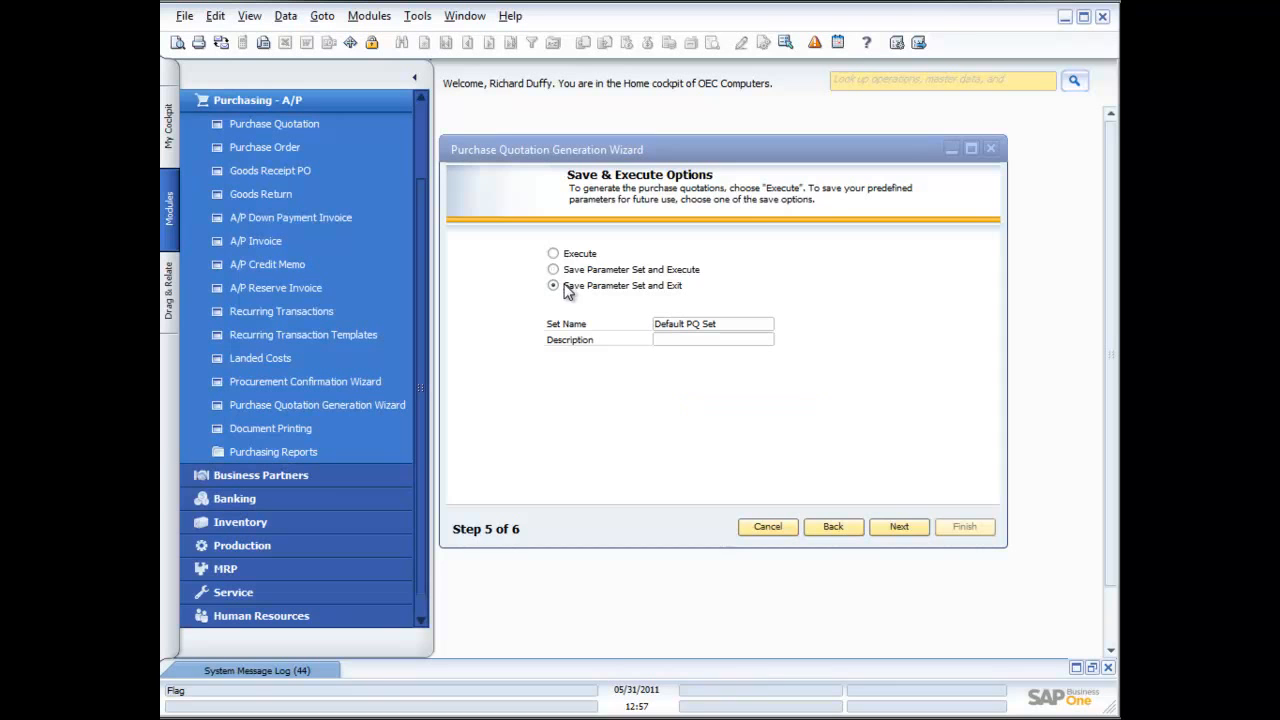
pyautogui.click(900, 527)
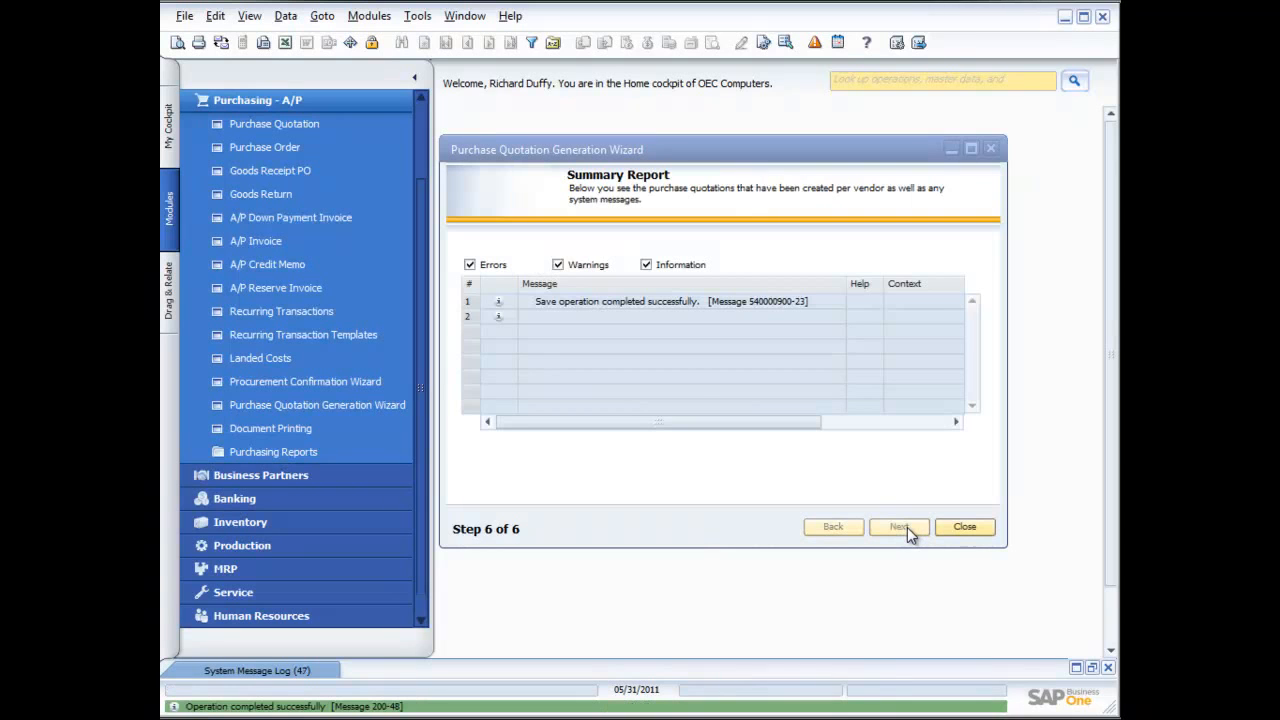
pyautogui.click(966, 528)
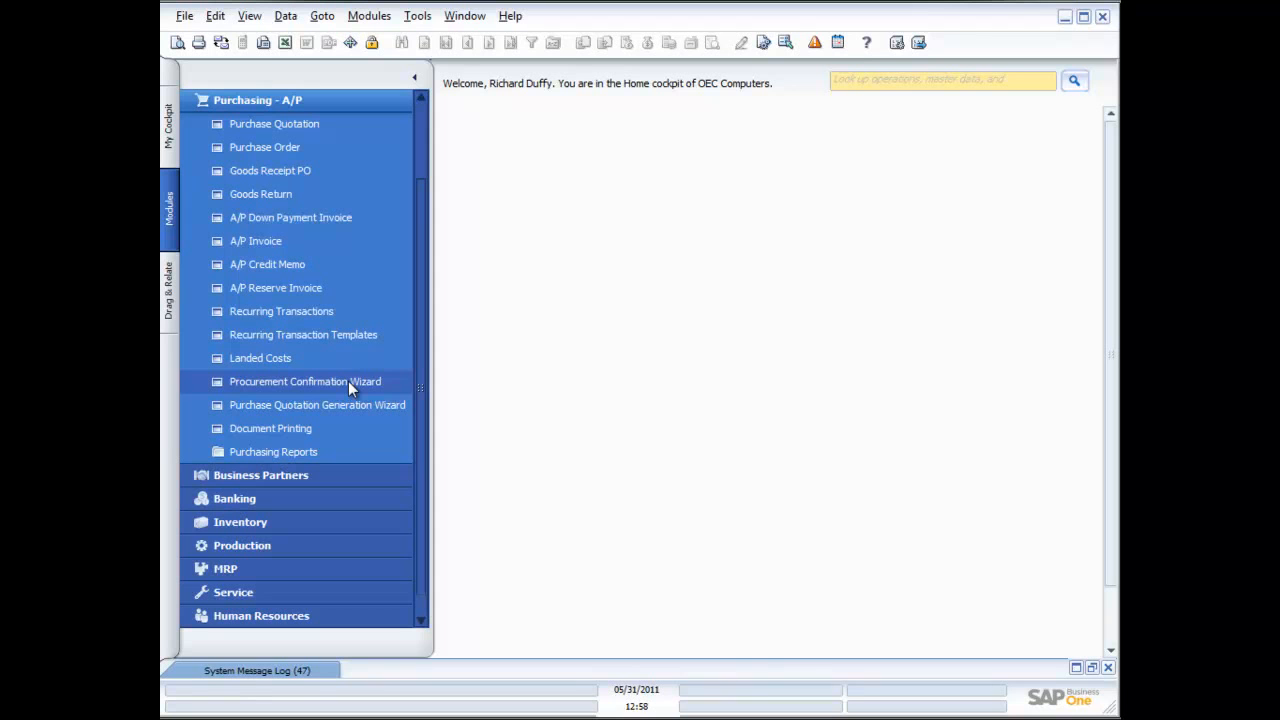
# - Start a new purchase order and select Lasercom as the vendor
pyautogui.click(268, 148)
pyautogui.moveTo(633, 119); pyautogui.dragTo(760, 118)
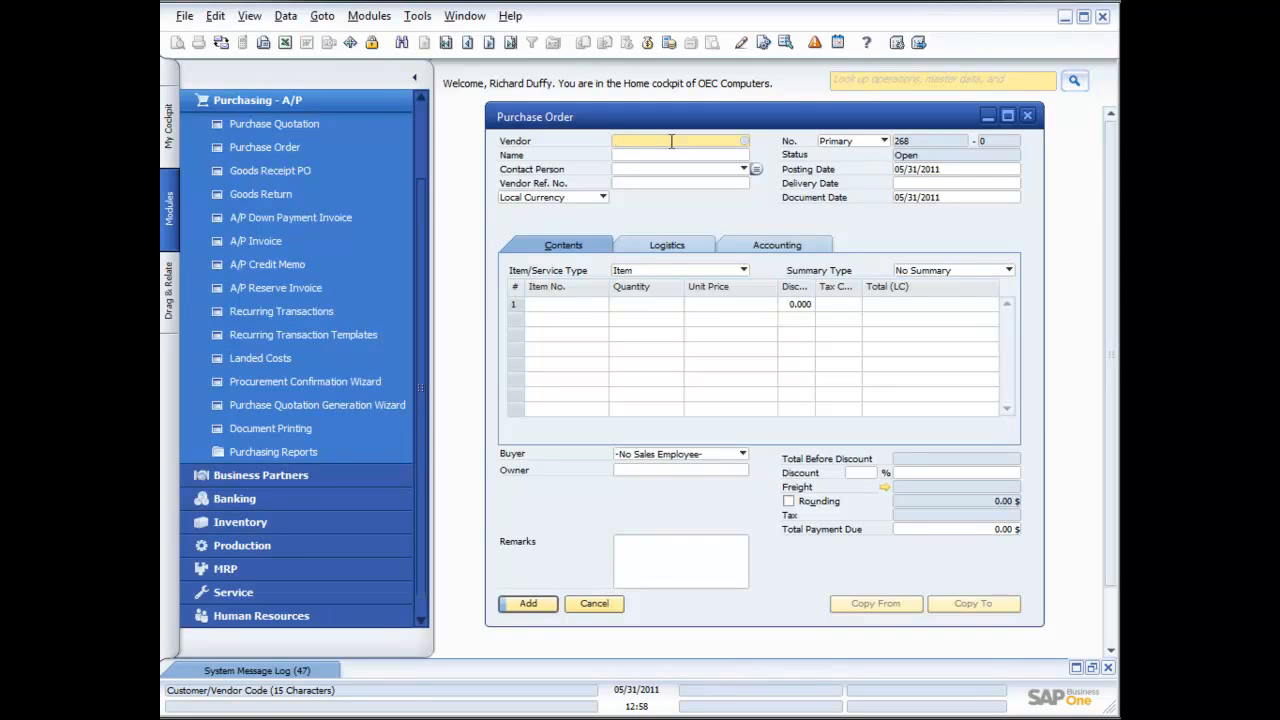
pyautogui.click(745, 145)
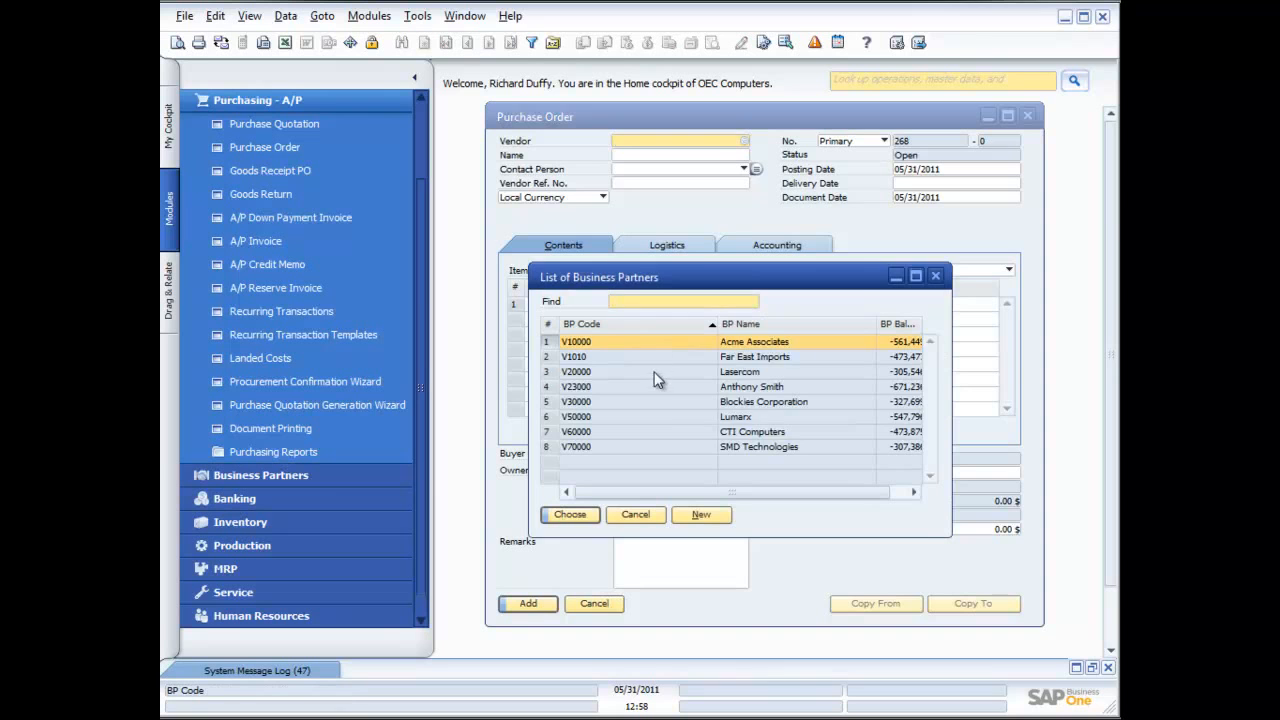
pyautogui.doubleClick(651, 371)
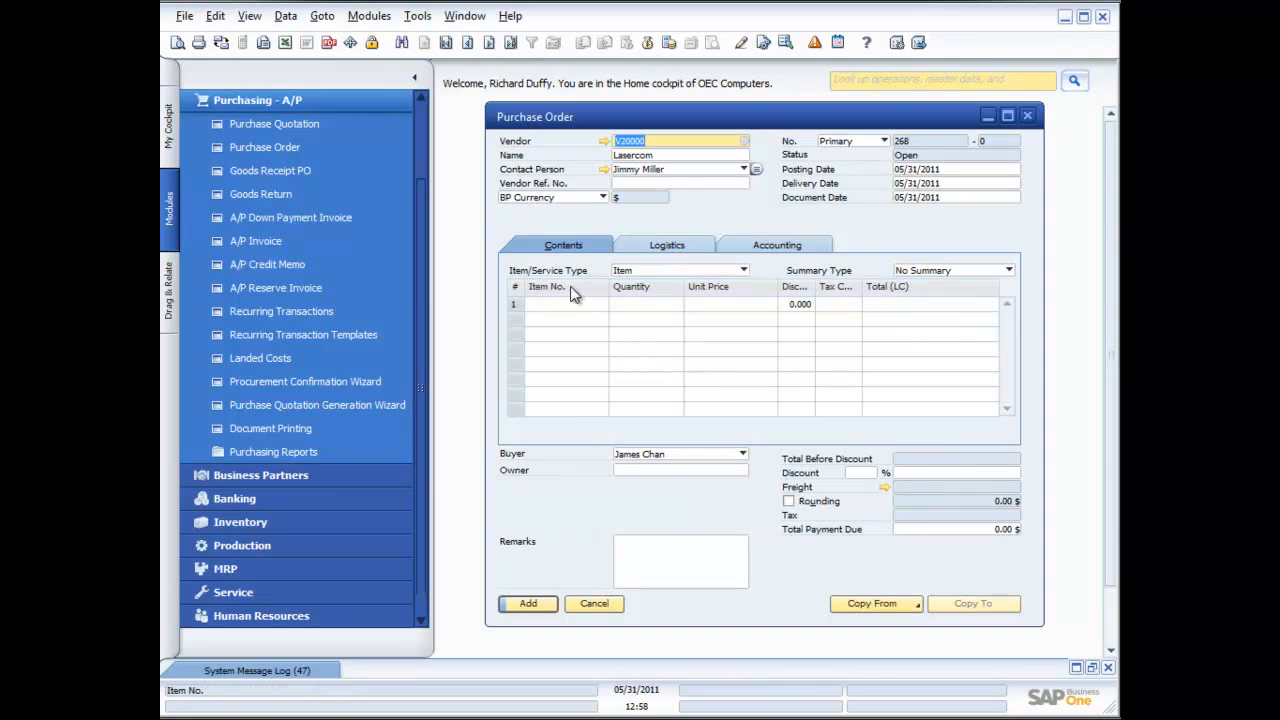
# - Add item B10000, Printer Label, to the purchase order's first row with a quantity of 1,000
pyautogui.click(598, 304)
pyautogui.click(603, 304)
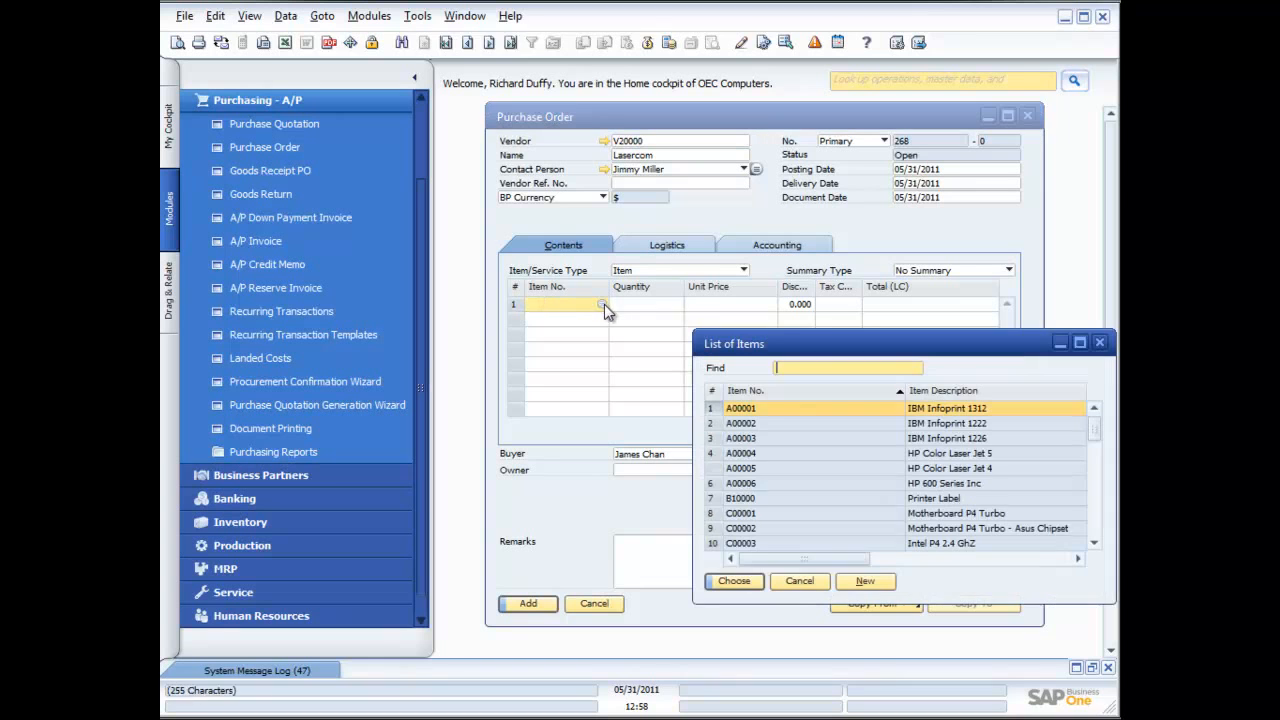
pyautogui.doubleClick(762, 500)
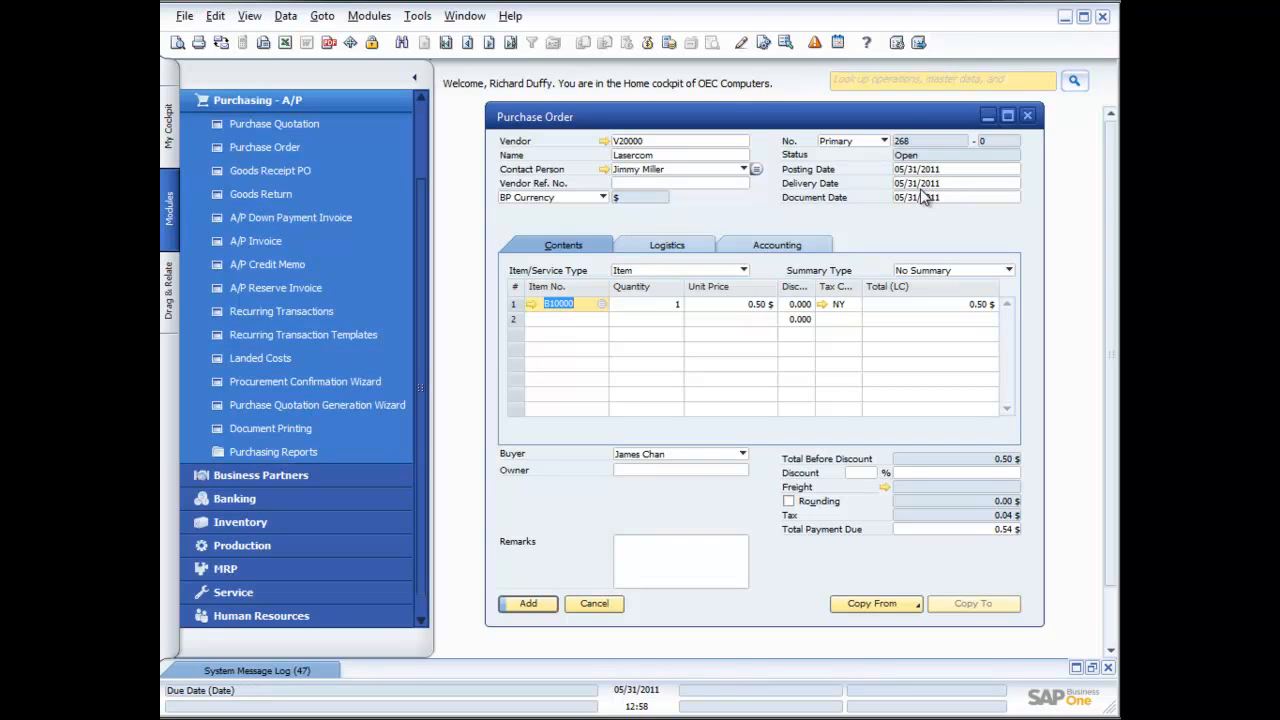
pyautogui.click(650, 305)
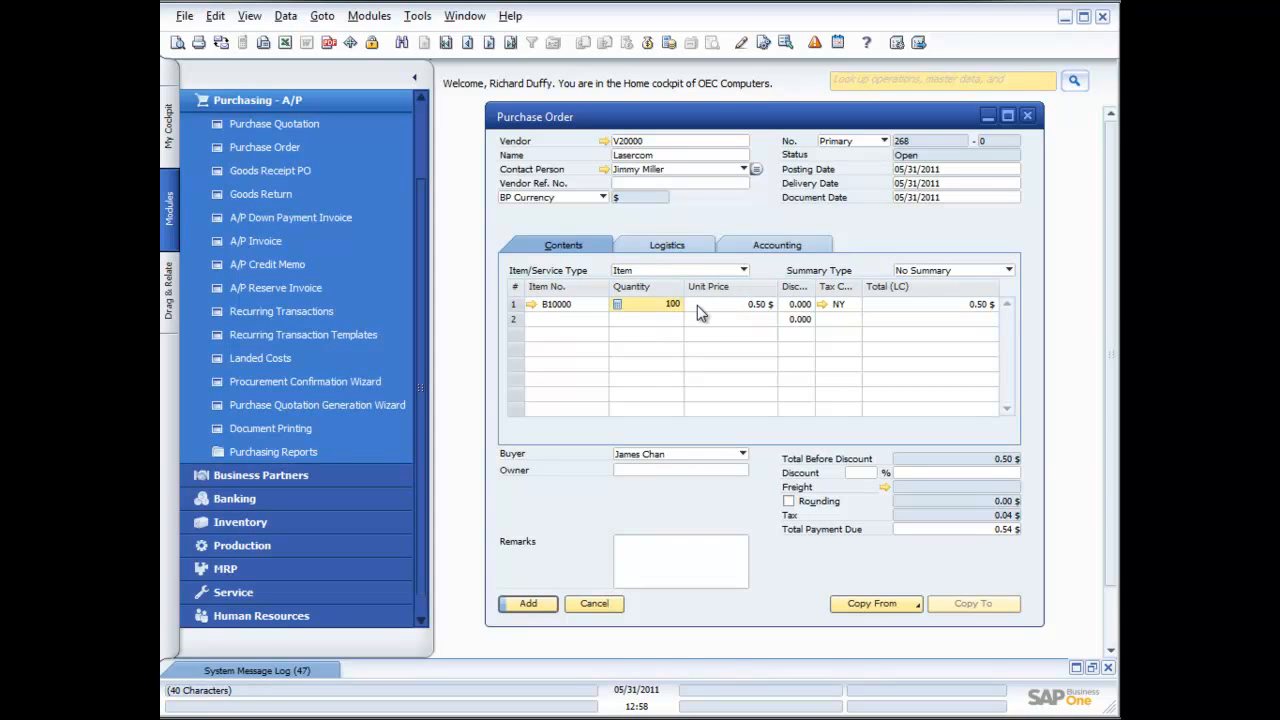
pyautogui.press('Tab')
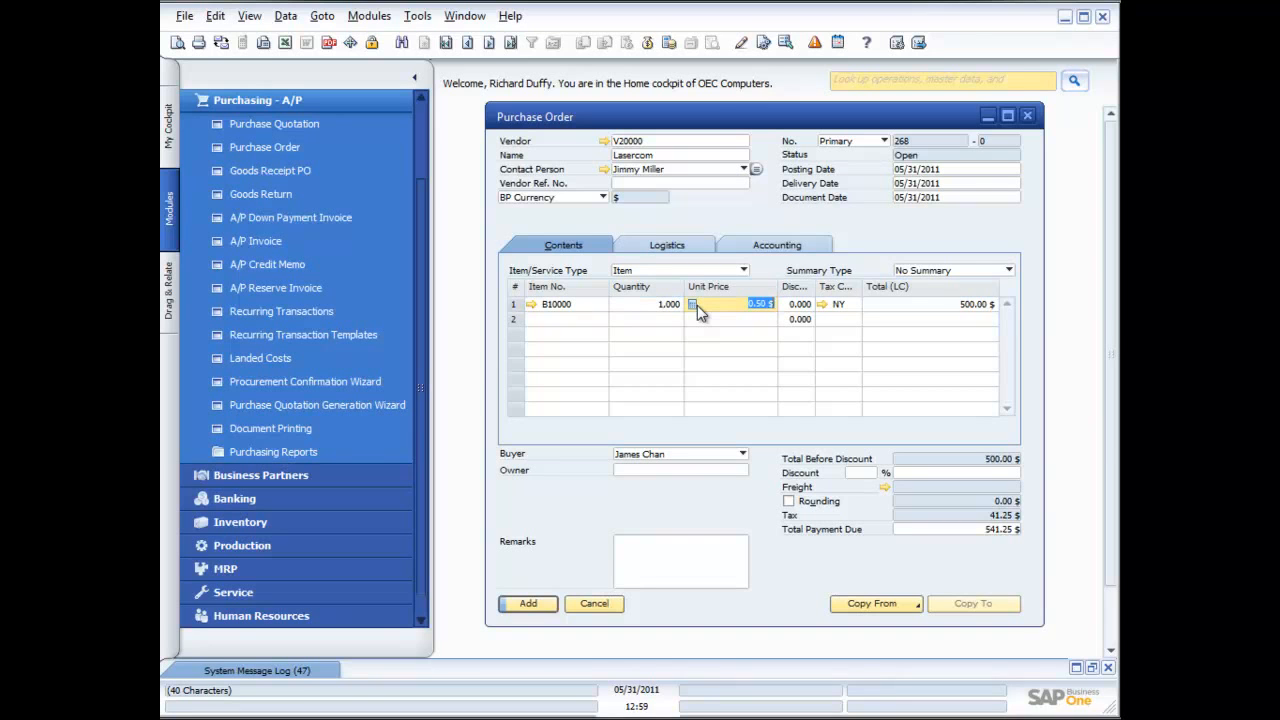
# - Review the list of sales tax codes for the Printer Label row without changing the code, and check the row's total
pyautogui.click(838, 305)
pyautogui.click(855, 304)
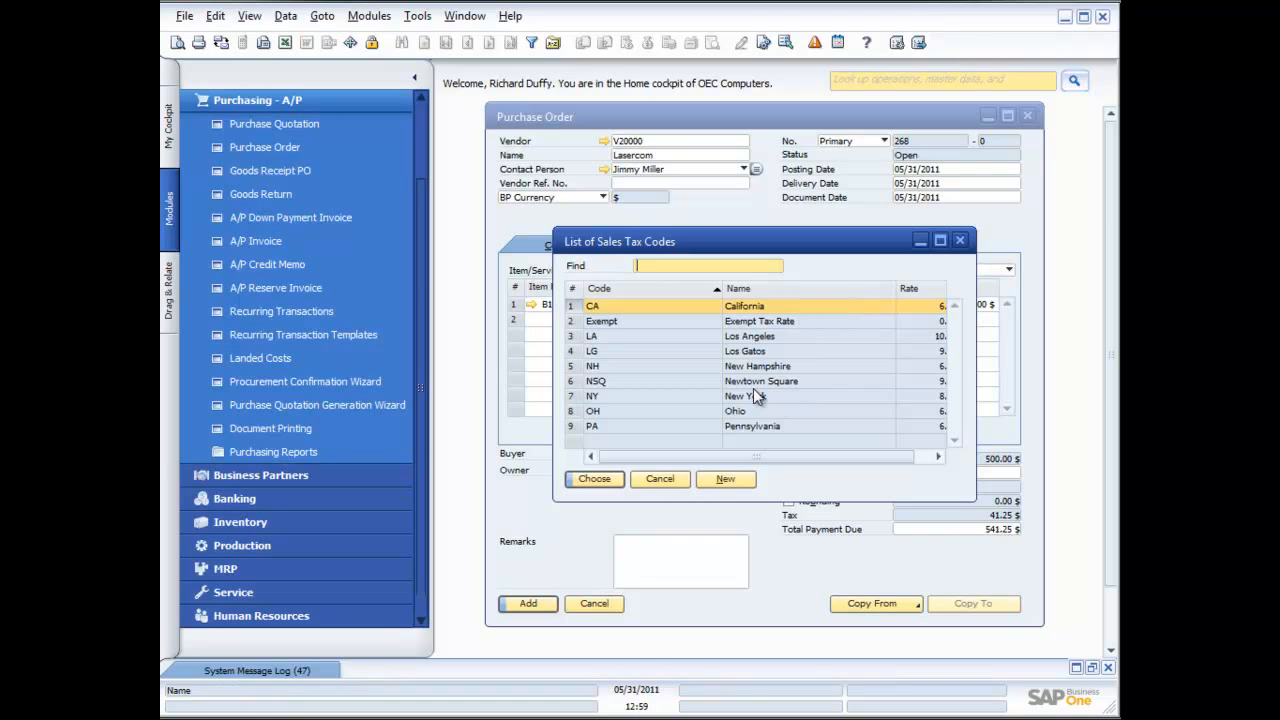
pyautogui.click(660, 478)
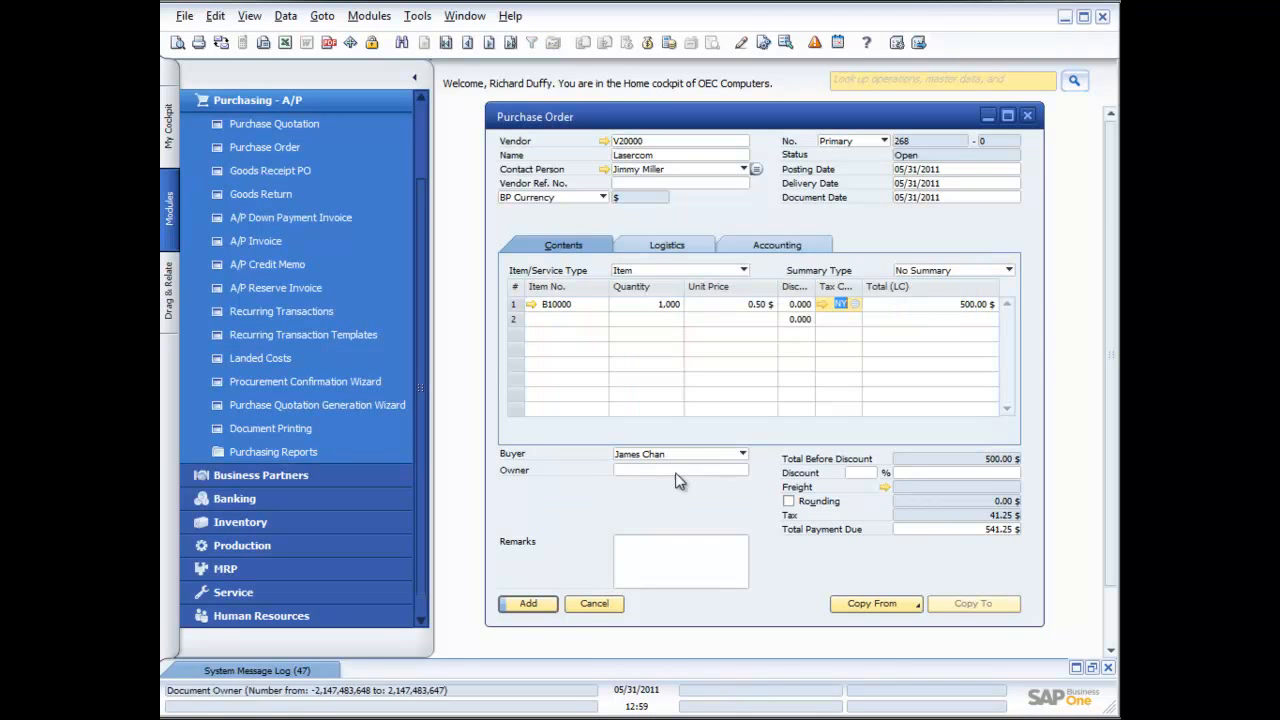
pyautogui.click(939, 302)
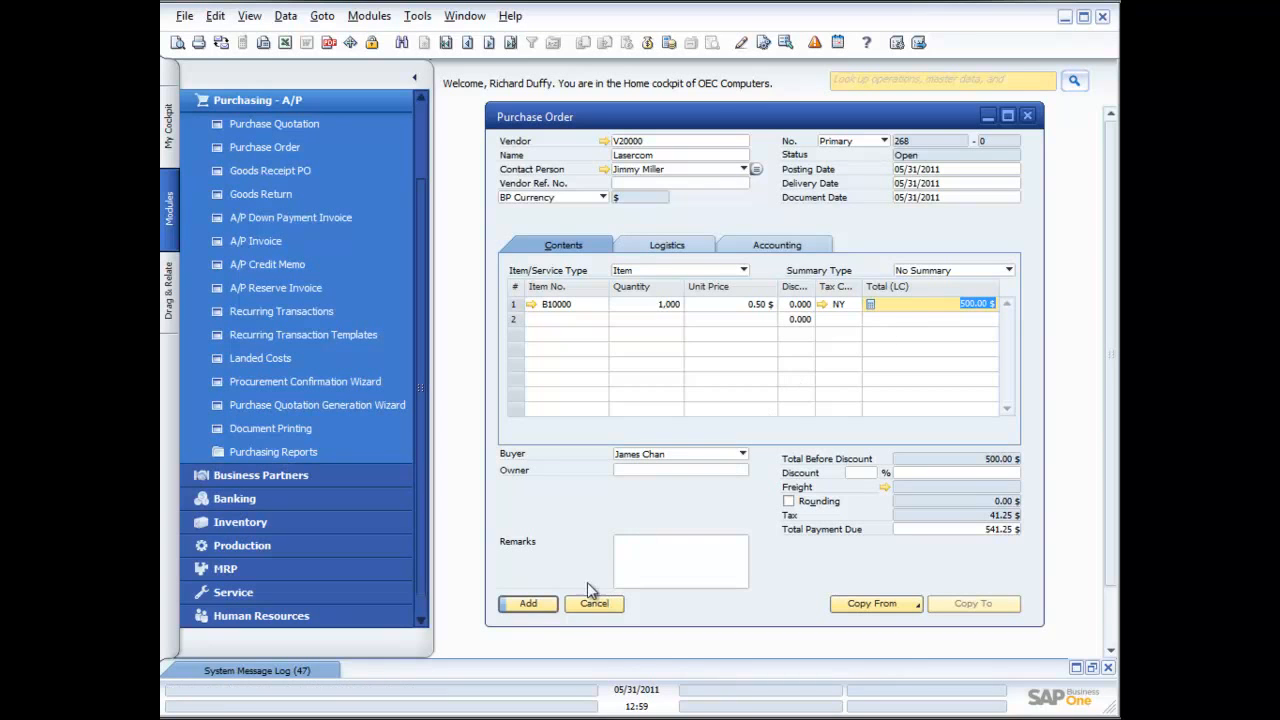
# - Add the Lasercom purchase order, preview its printed layout and close the preview
pyautogui.click(540, 607)
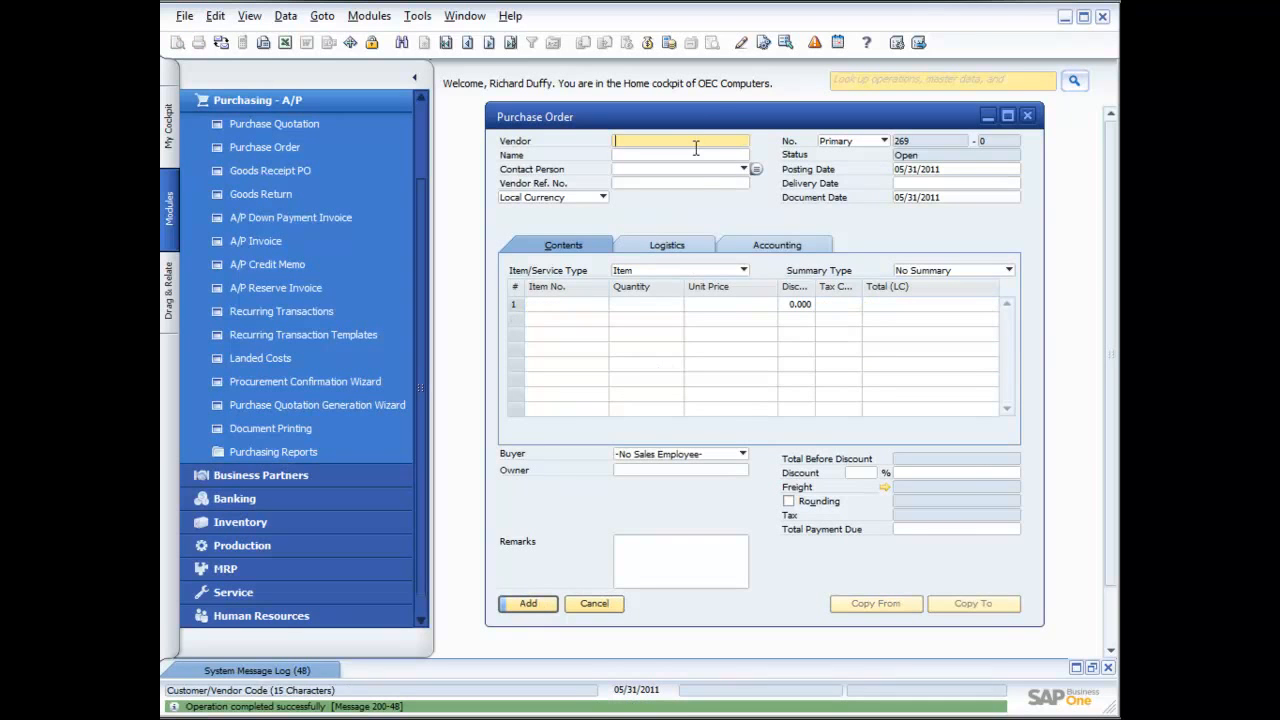
pyautogui.click(511, 44)
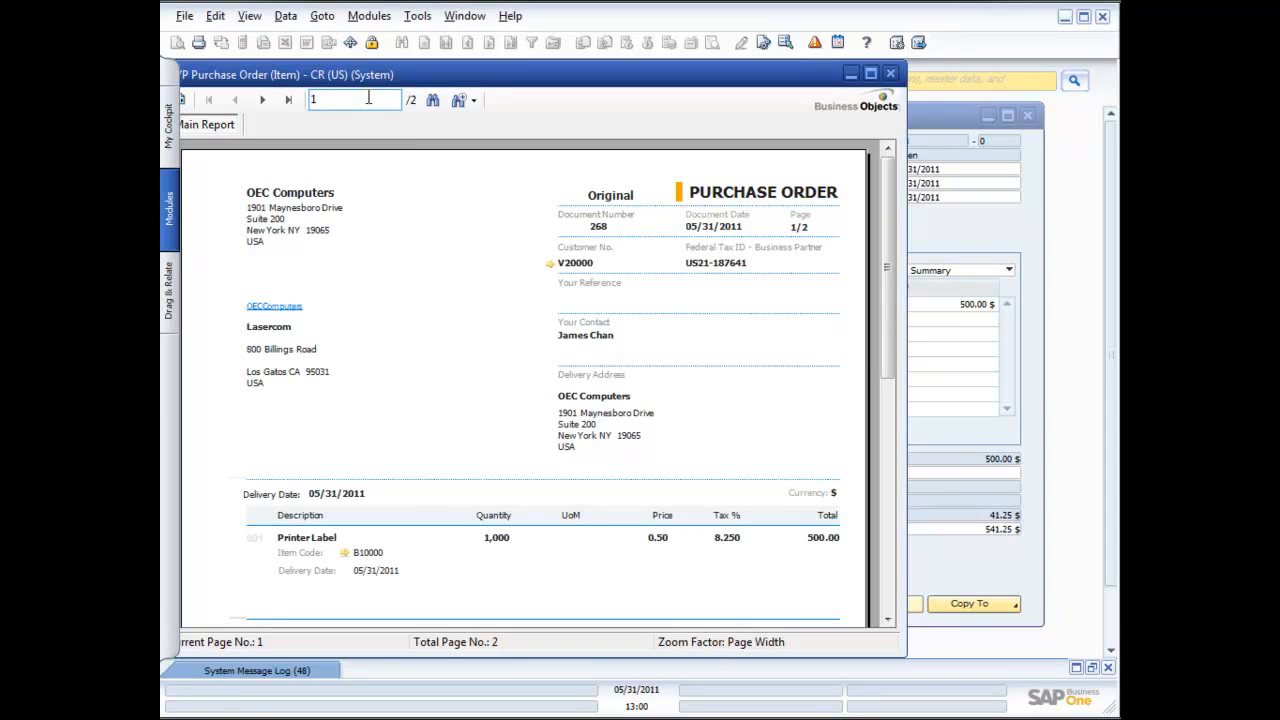
pyautogui.click(891, 75)
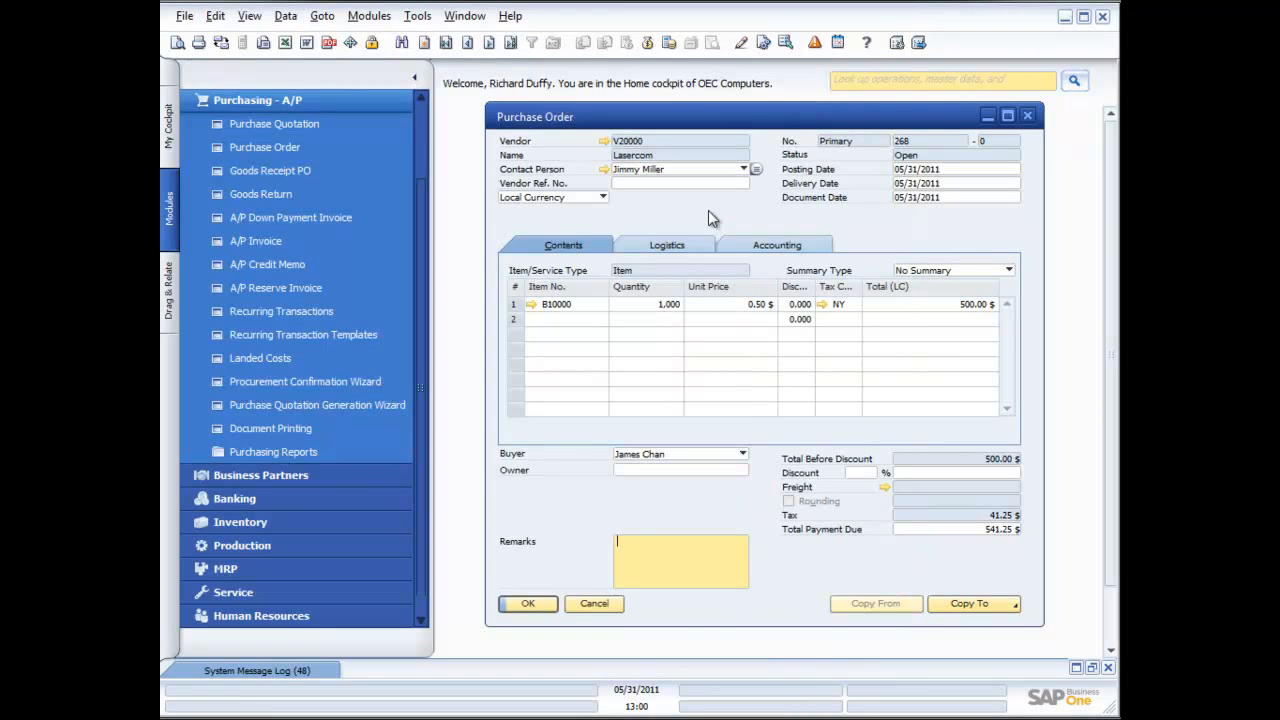
# - Start a new purchase order and select the vendor listed directly below Lasercom
pyautogui.hotkey('ctrl', 'a')
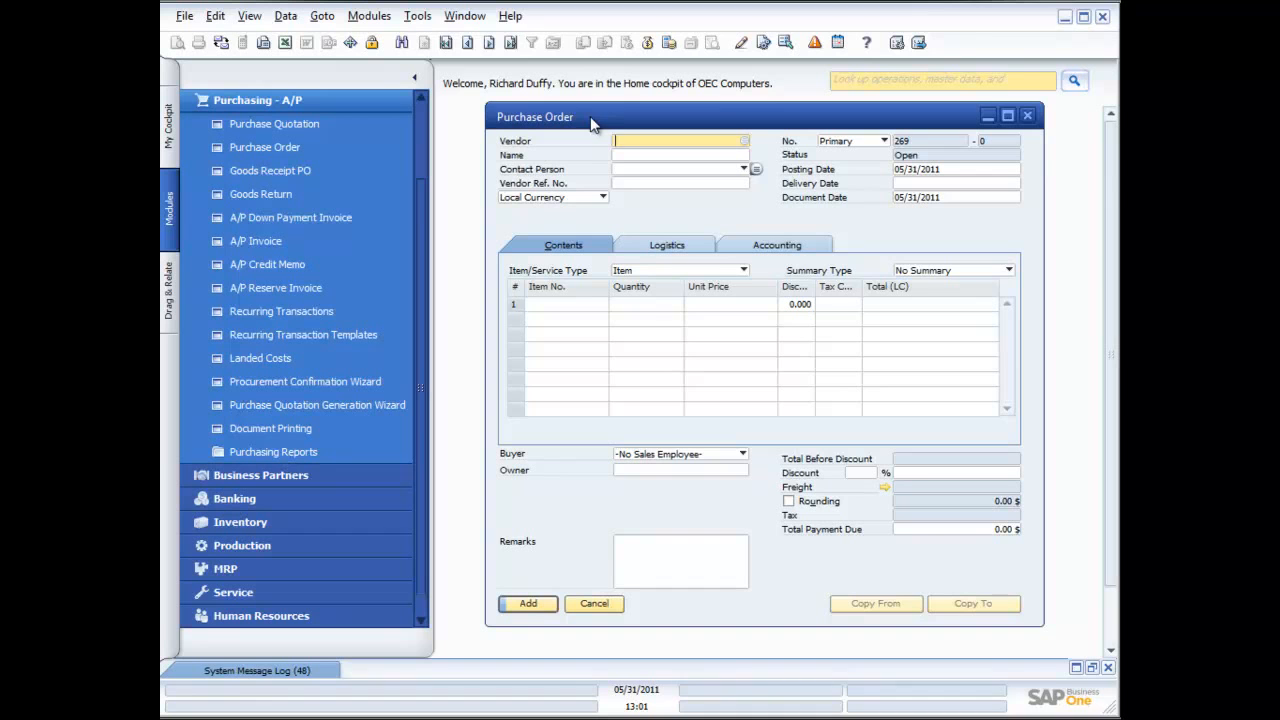
pyautogui.click(744, 141)
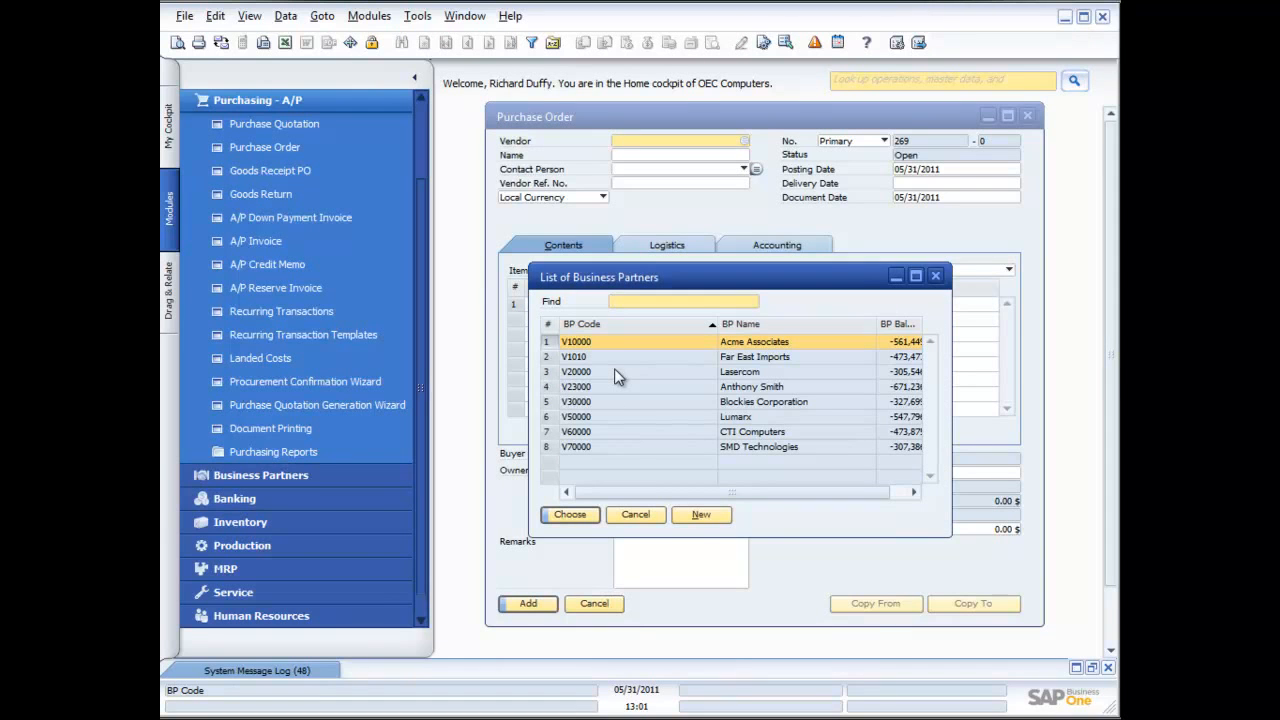
pyautogui.doubleClick(616, 386)
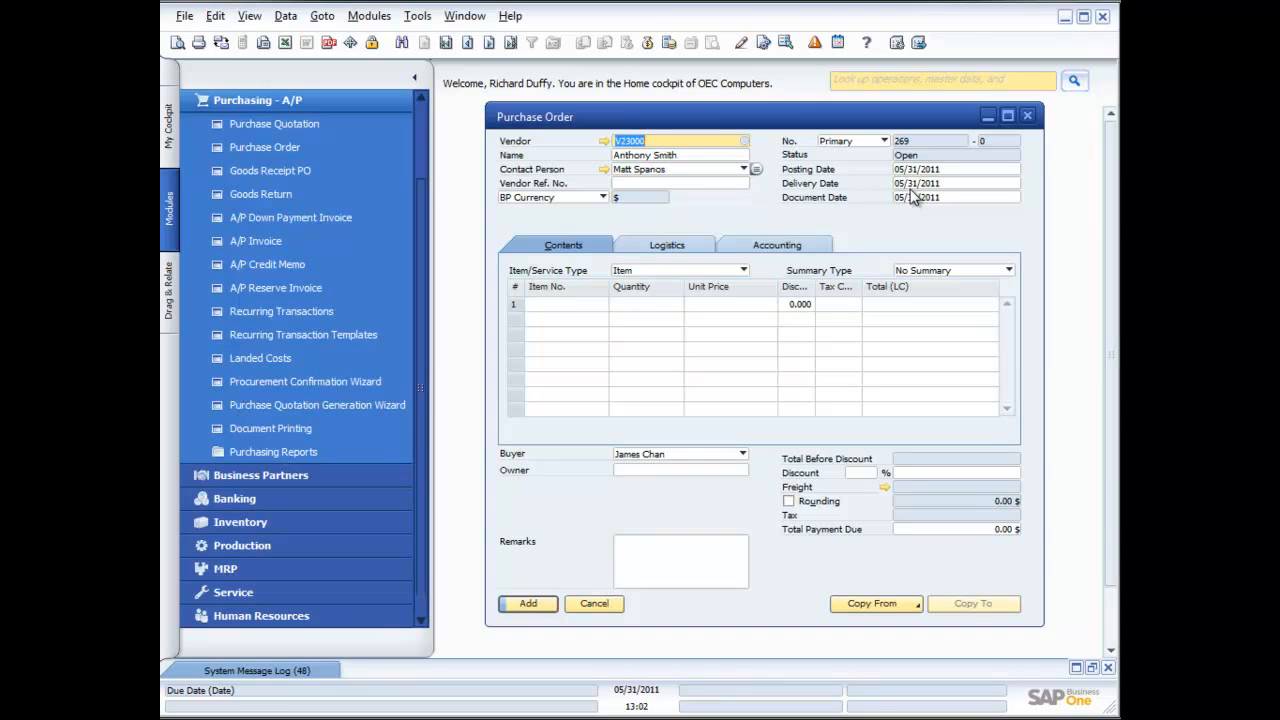
# - Set the purchase order's item/service type to Service
pyautogui.click(743, 270)
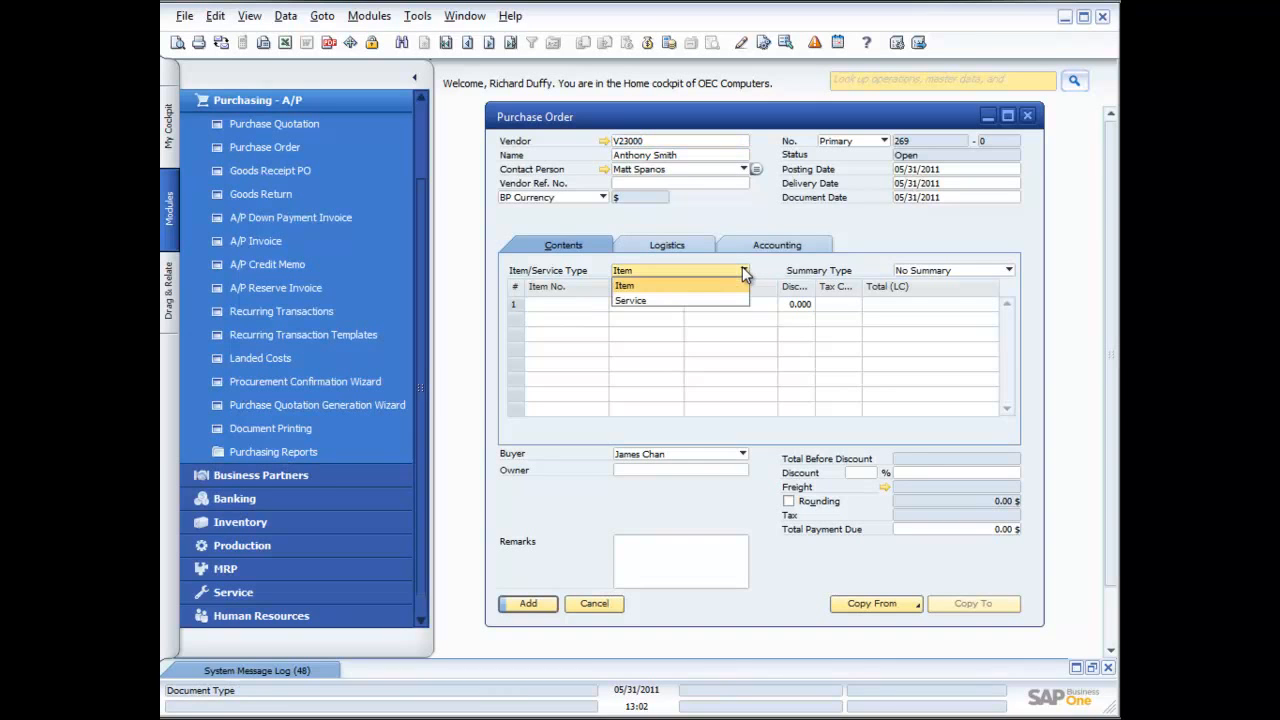
pyautogui.click(660, 301)
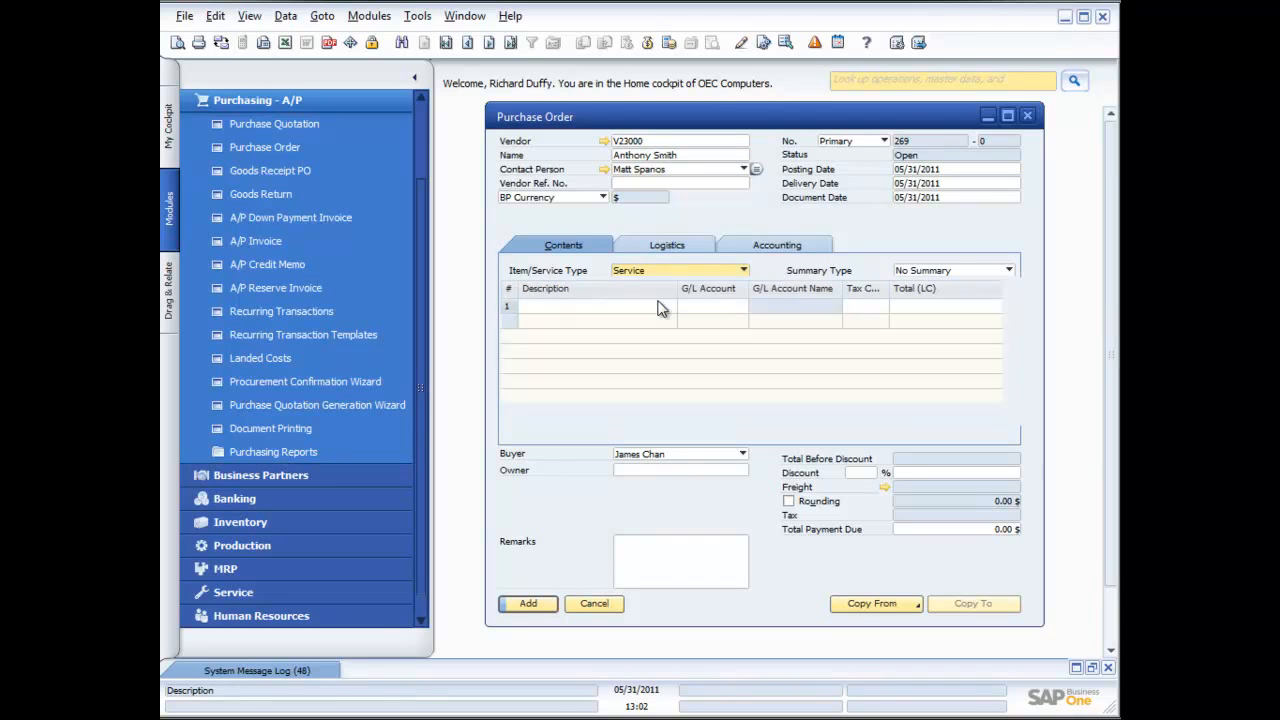
pyautogui.click(742, 272)
pyautogui.click(717, 287)
pyautogui.click(742, 271)
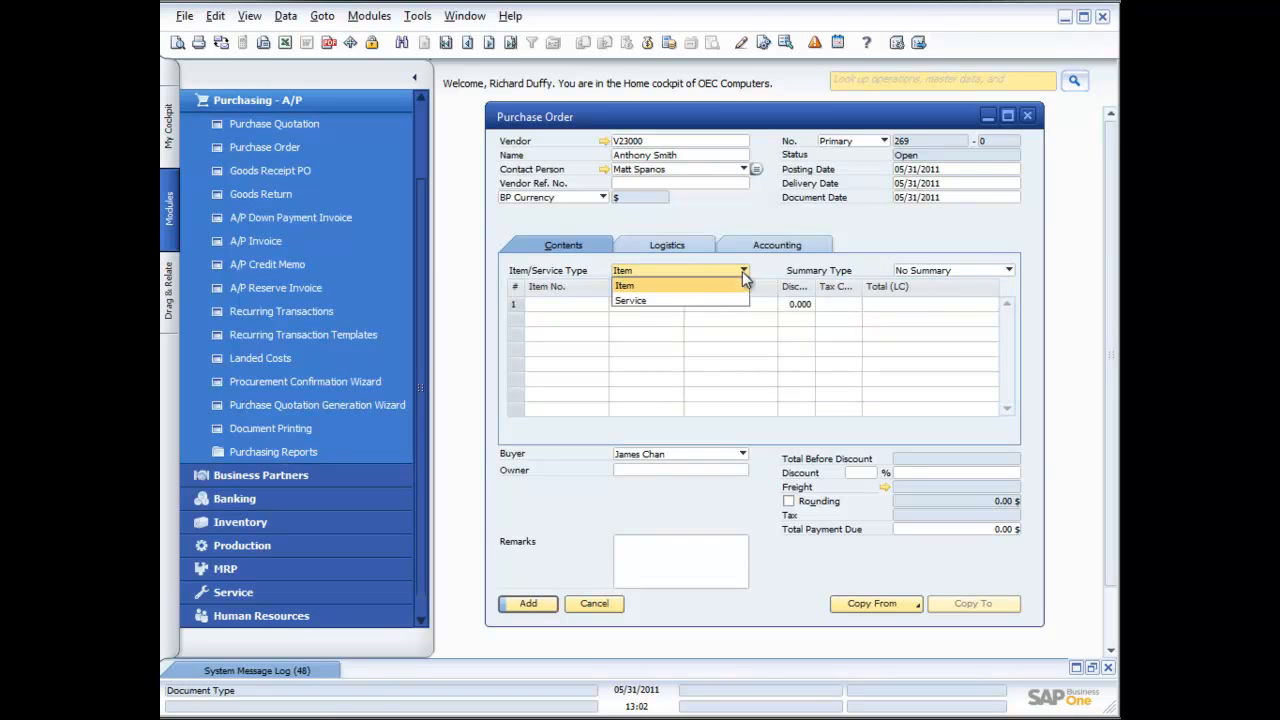
pyautogui.click(706, 301)
# - Enter "Installation of printers" as the description in the first service row
pyautogui.click(603, 305)
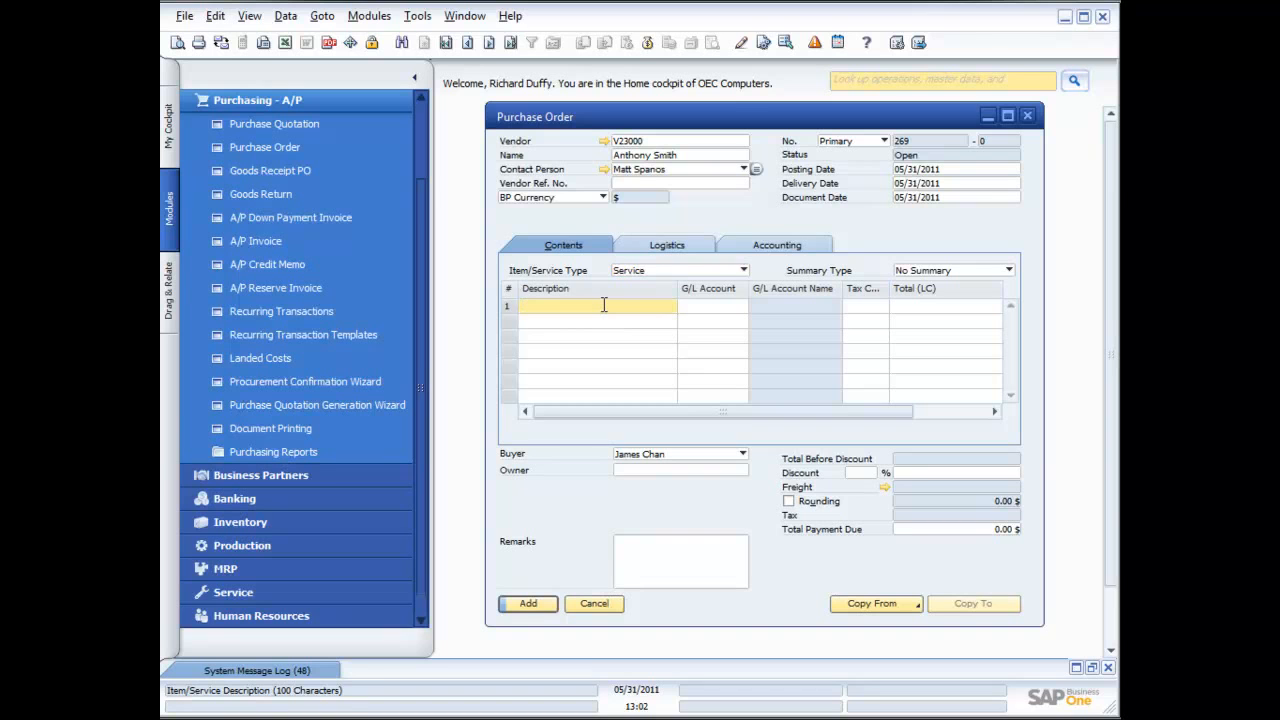
pyautogui.write('S')
pyautogui.press('BackSpace')
pyautogui.write('Installation of printers')
# - Assign the G/L account Other Professional Fees (HO, USA, GA) to the printer installation row
pyautogui.click(690, 307)
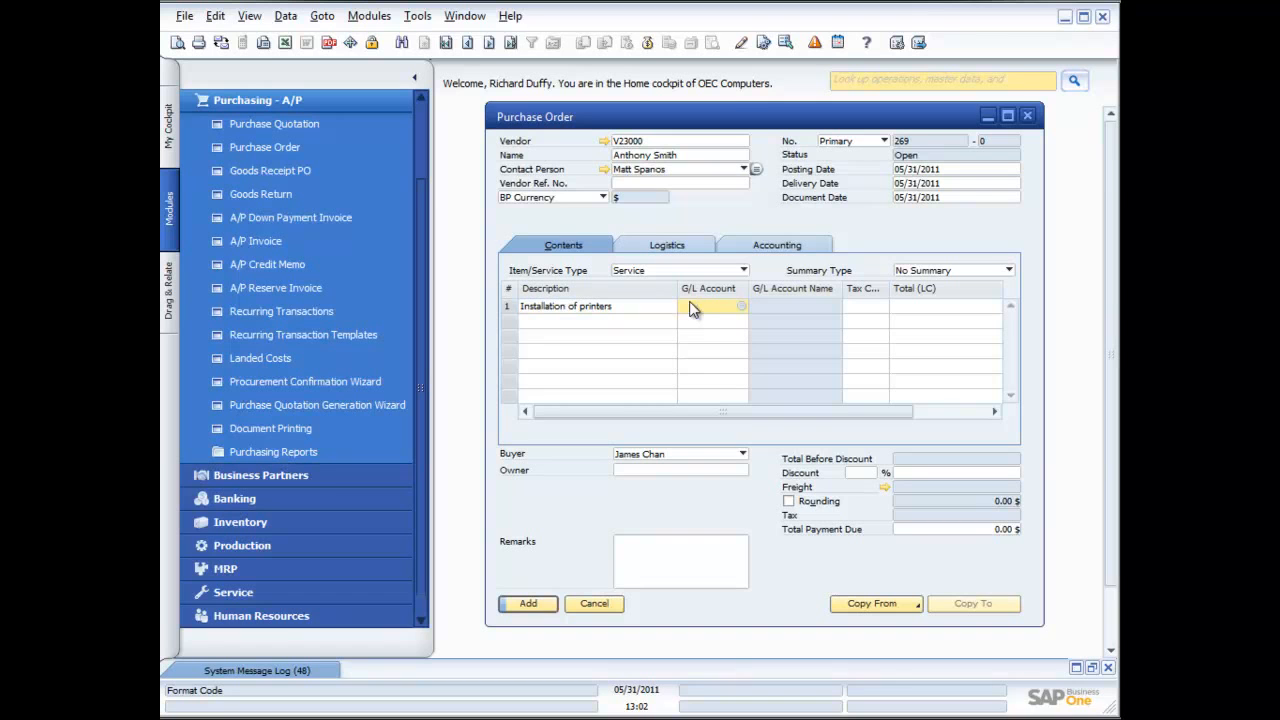
pyautogui.click(741, 309)
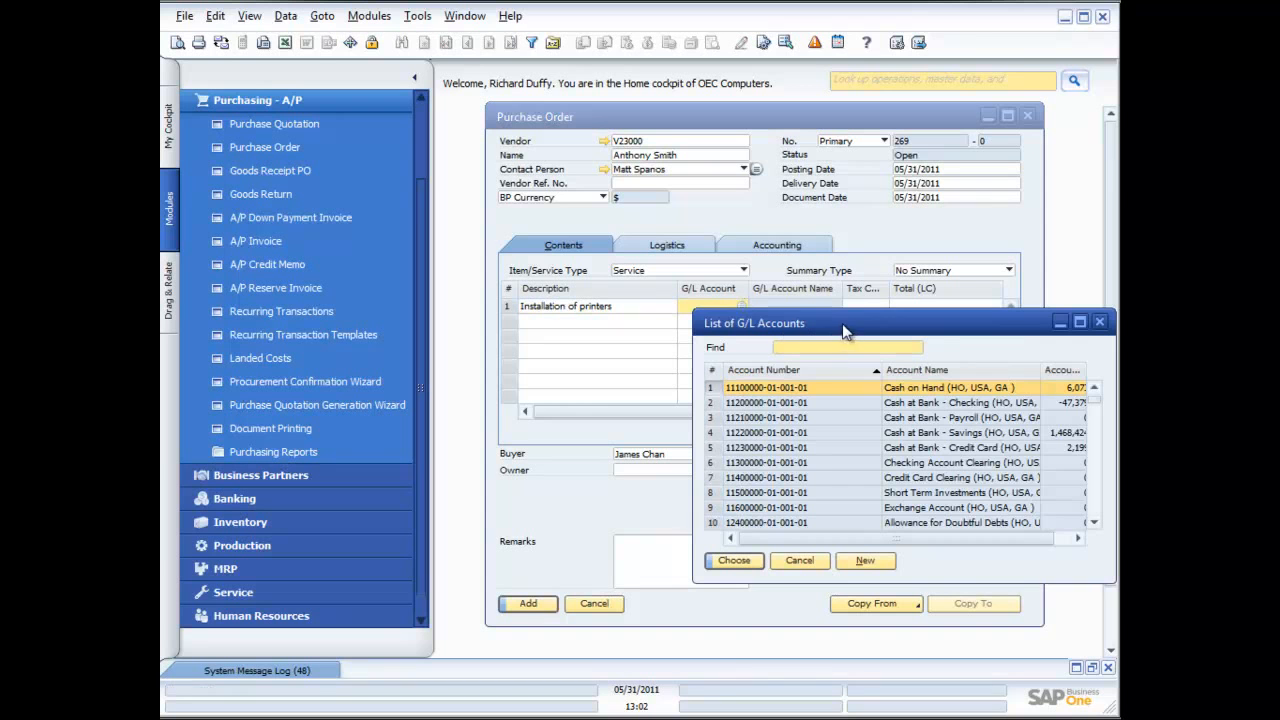
pyautogui.moveTo(1097, 405); pyautogui.dragTo(1099, 484)
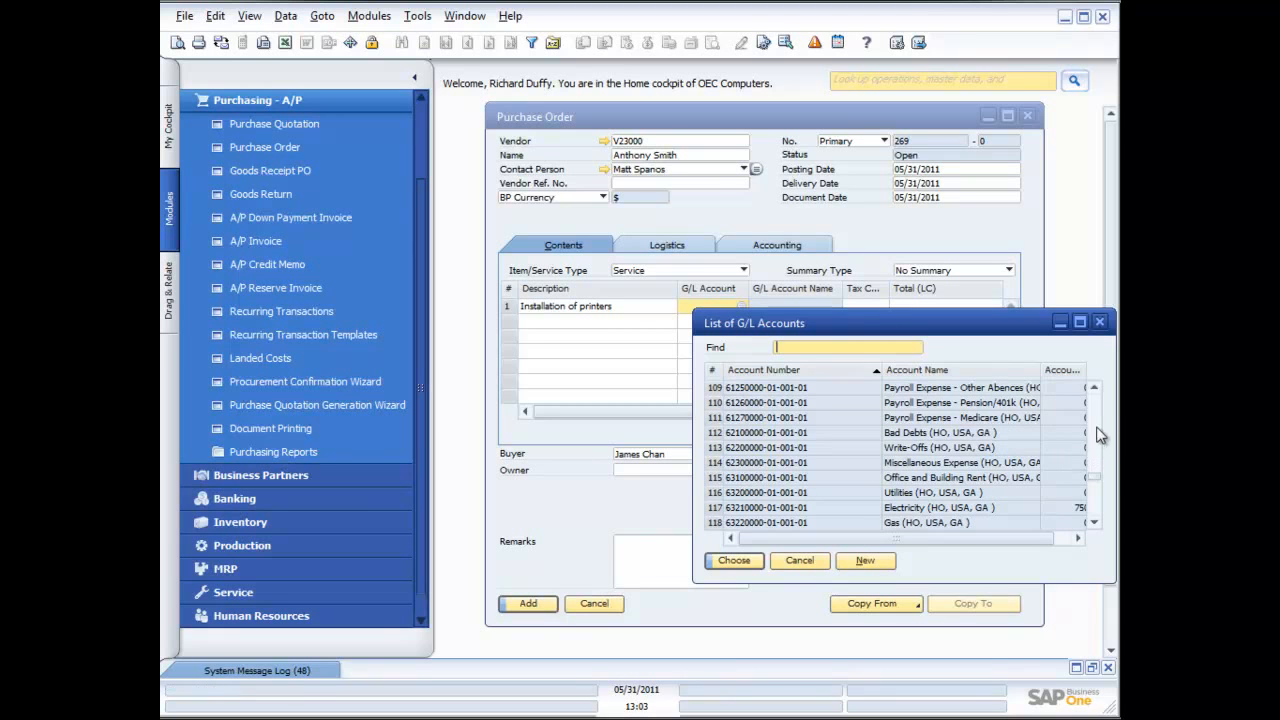
pyautogui.click(1096, 389)
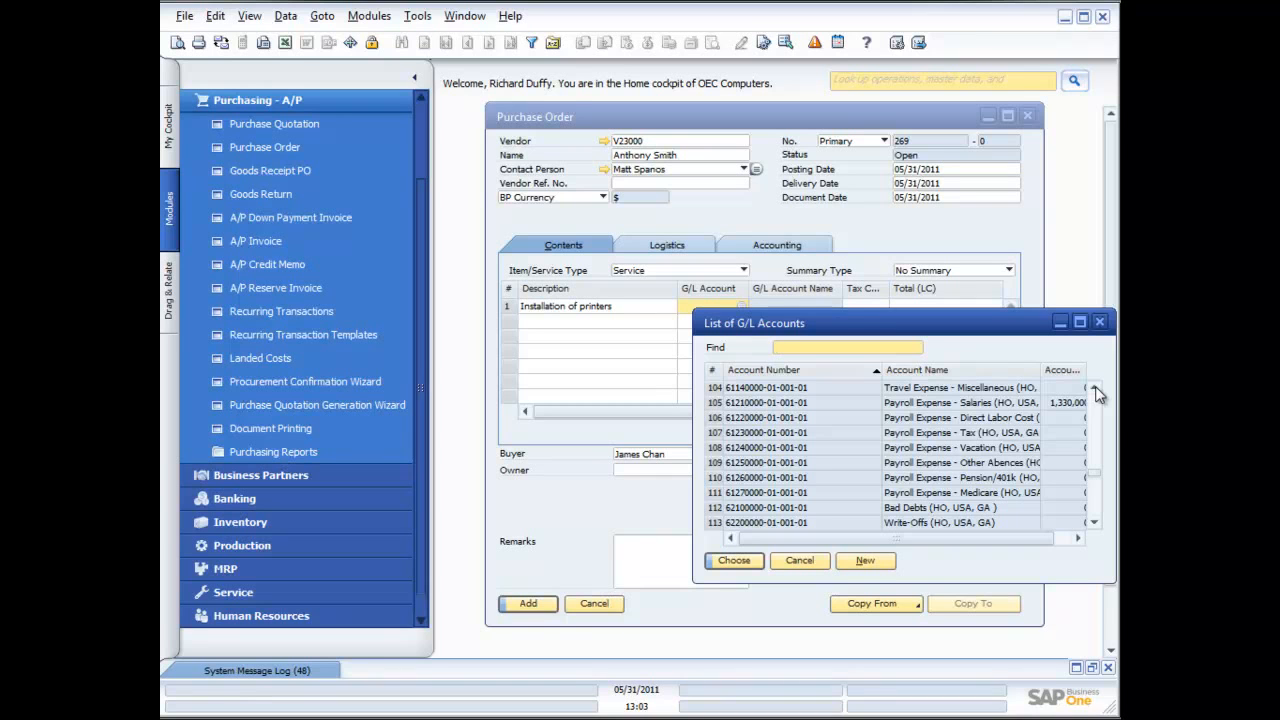
pyautogui.click(1095, 389)
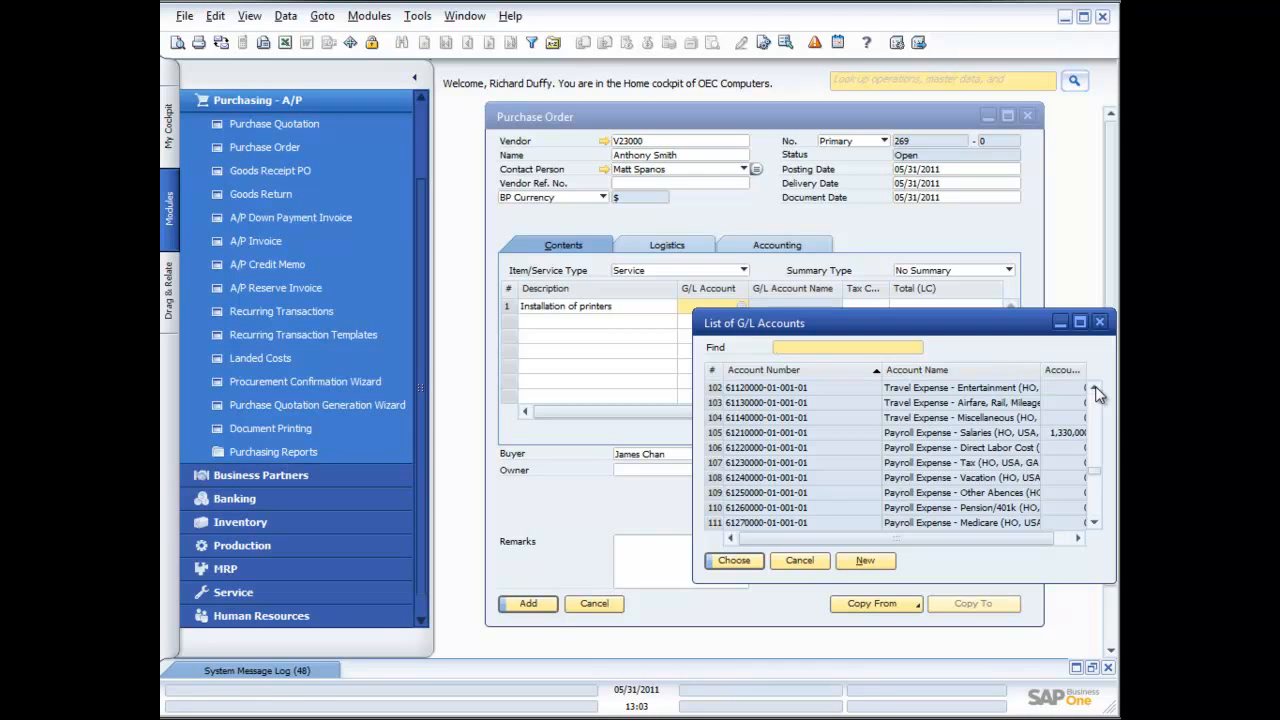
pyautogui.scroll(-12, 1095, 392)
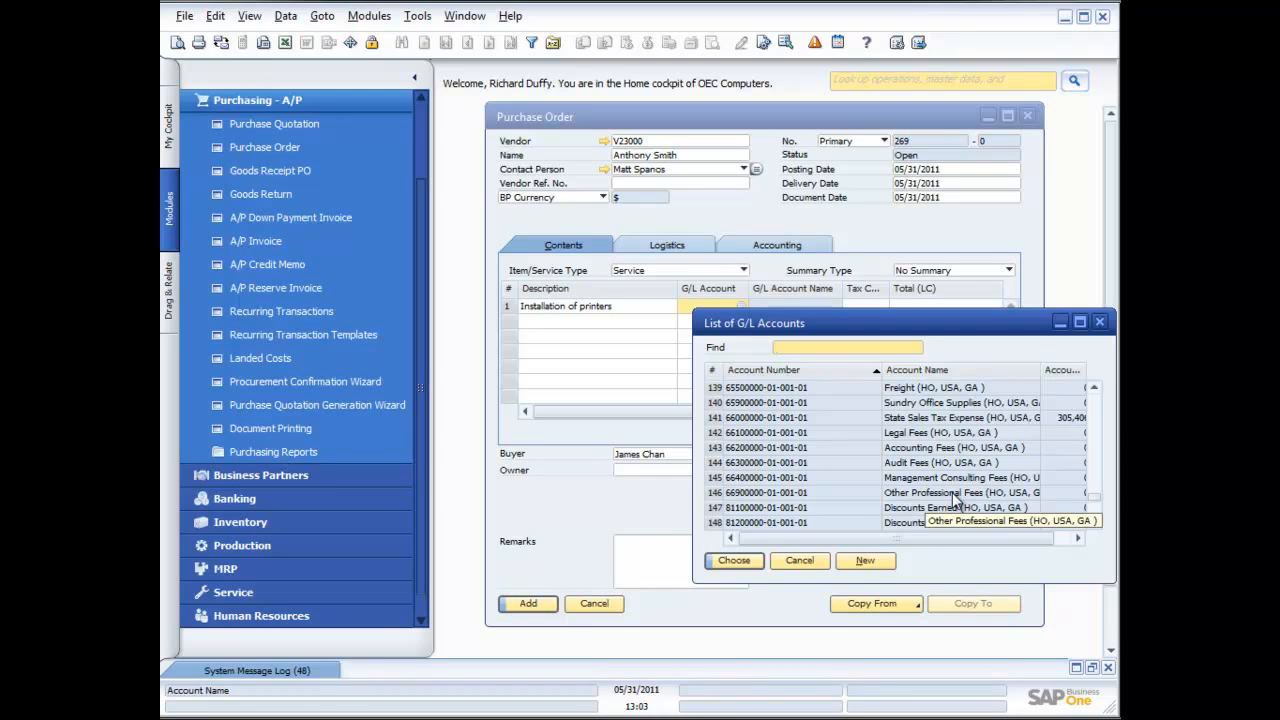
pyautogui.doubleClick(952, 495)
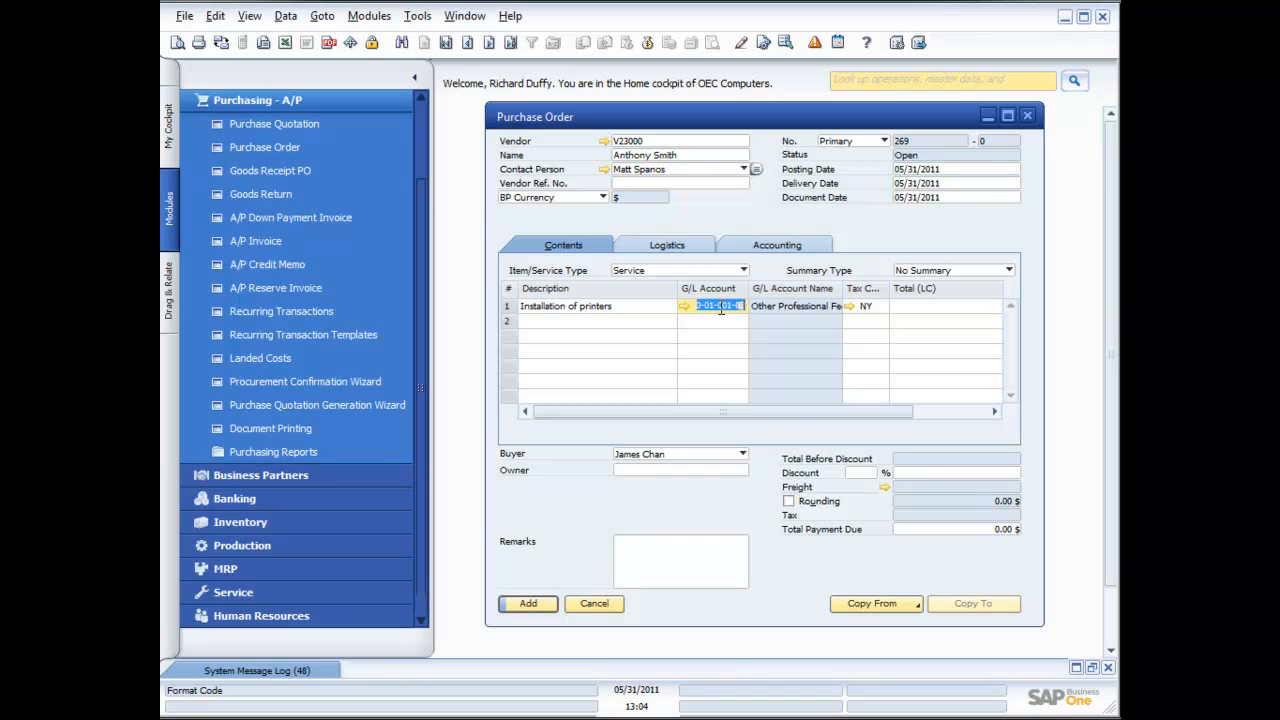
# - Set the printer installation row's total to 100.00
pyautogui.click(926, 306)
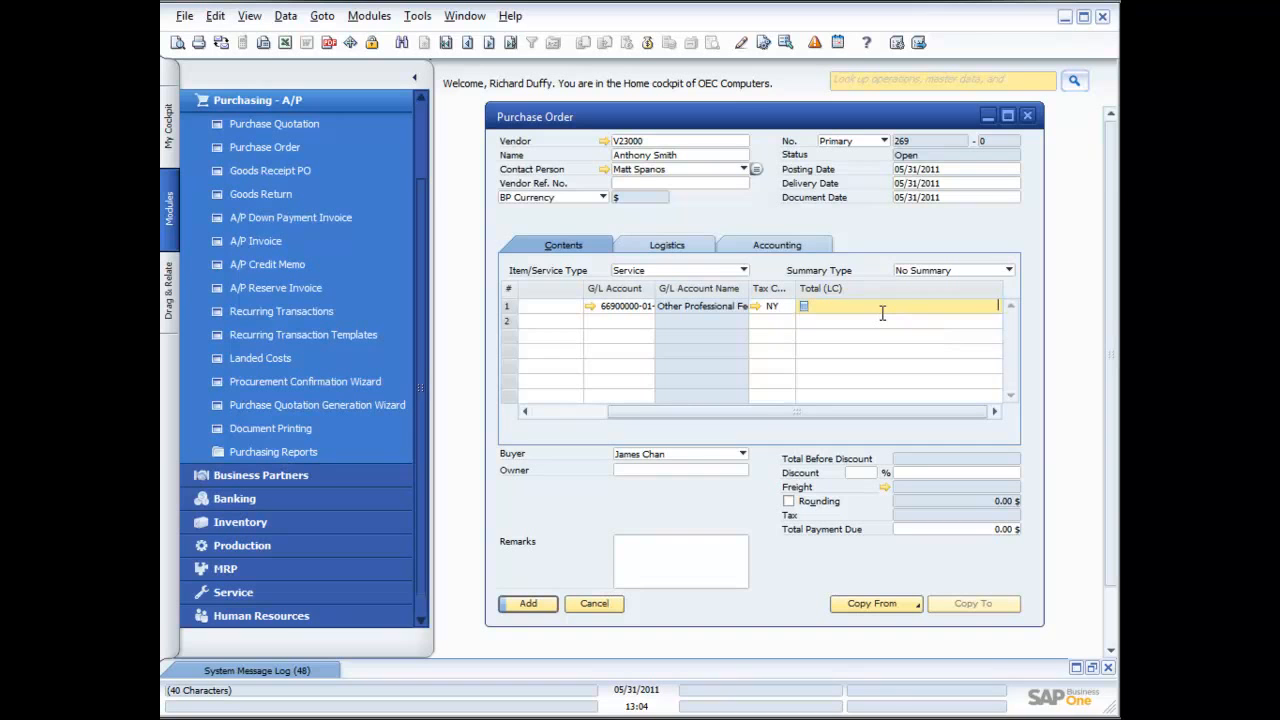
pyautogui.write('100.00')
pyautogui.press('Tab')
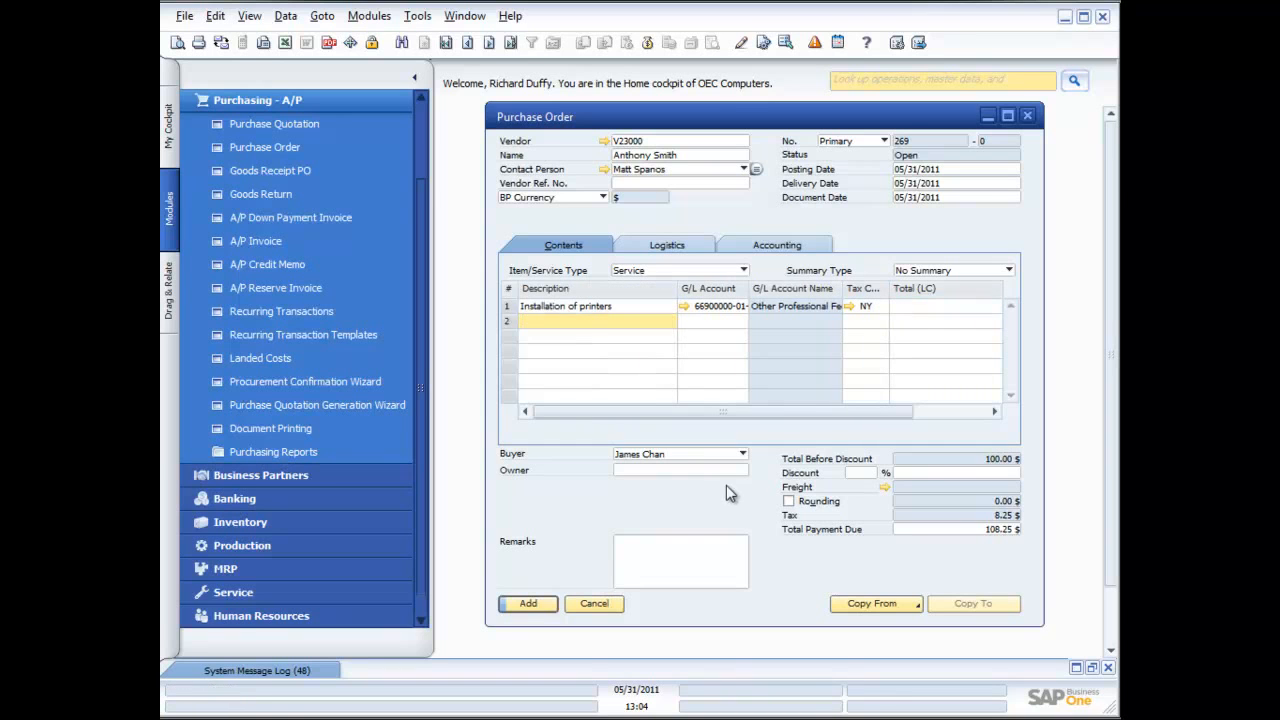
# - Enter purchase order remarks asking to install as per standard process and call the named contact for details
pyautogui.click(671, 544)
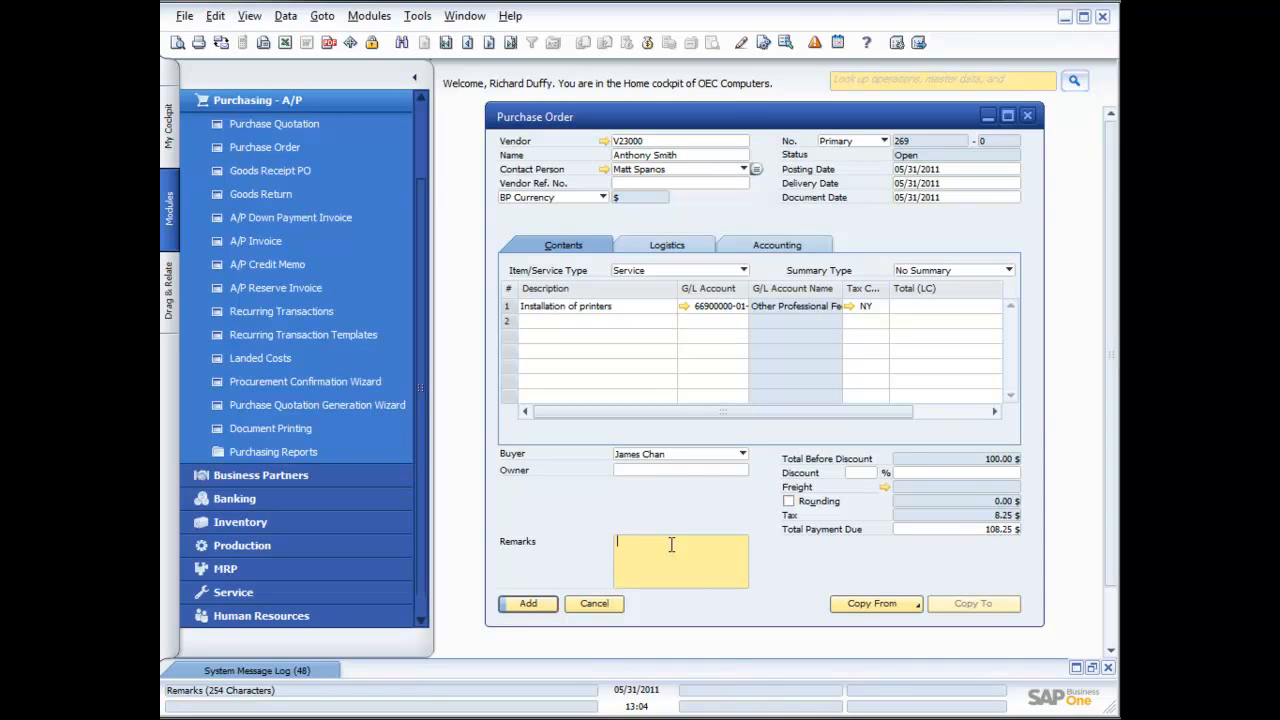
pyautogui.write('Please install as per standard process. Call Richard for details')
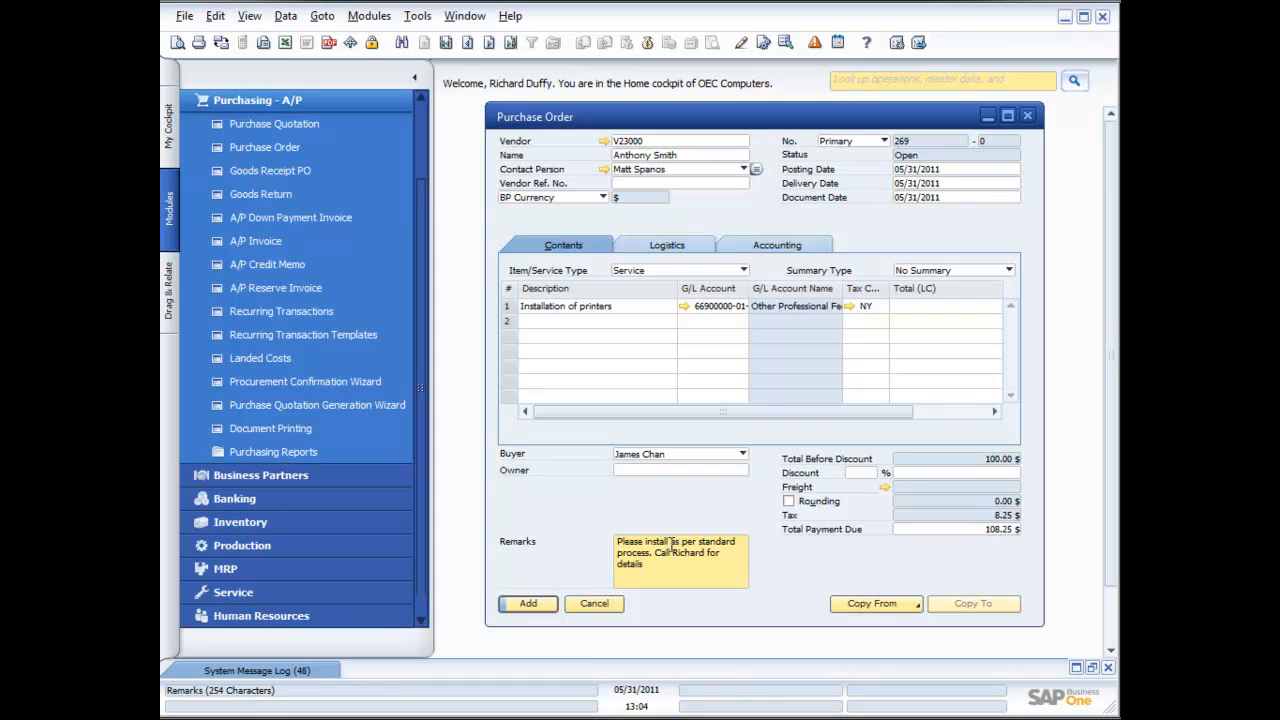
pyautogui.click(619, 381)
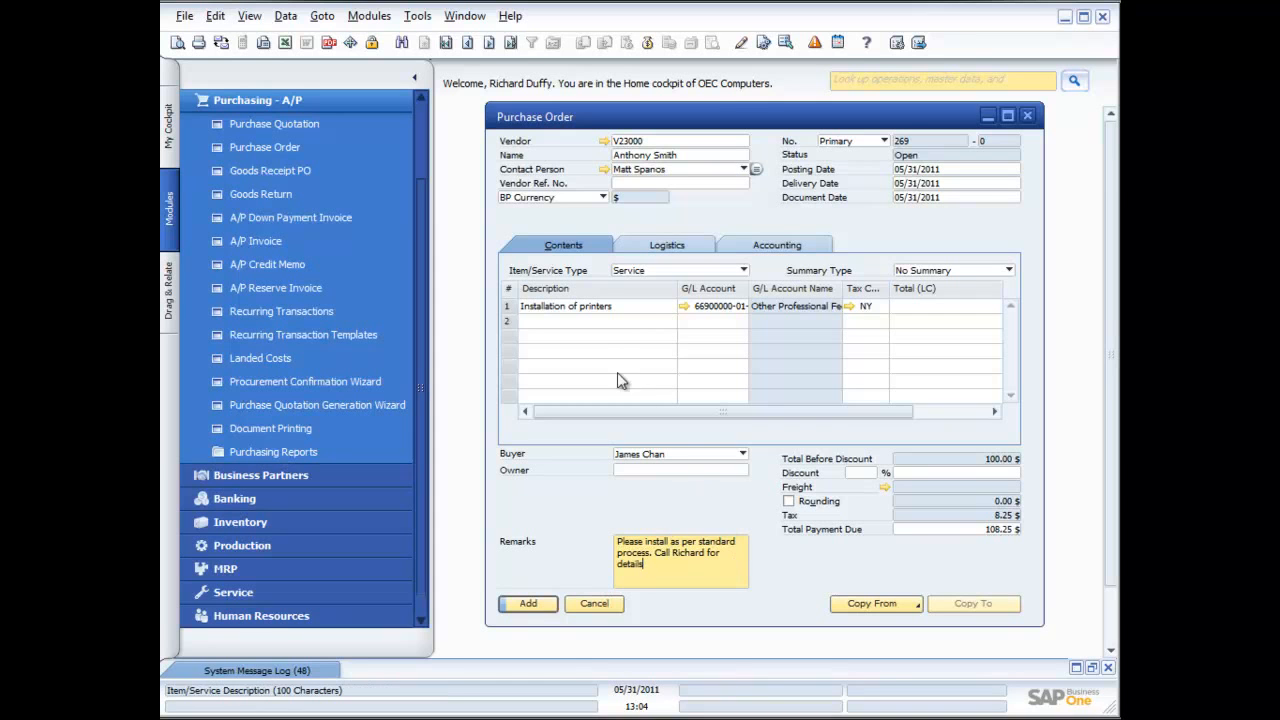
pyautogui.click(630, 306)
pyautogui.rightClick(630, 308)
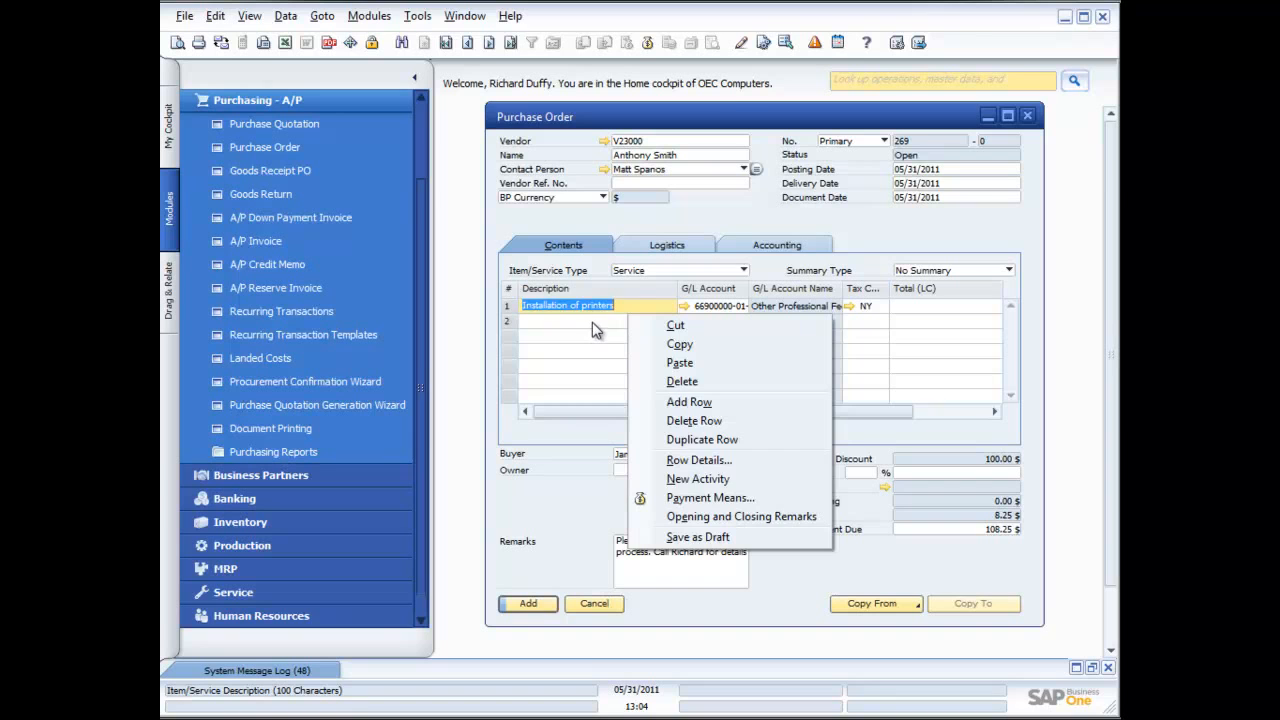
pyautogui.click(630, 305)
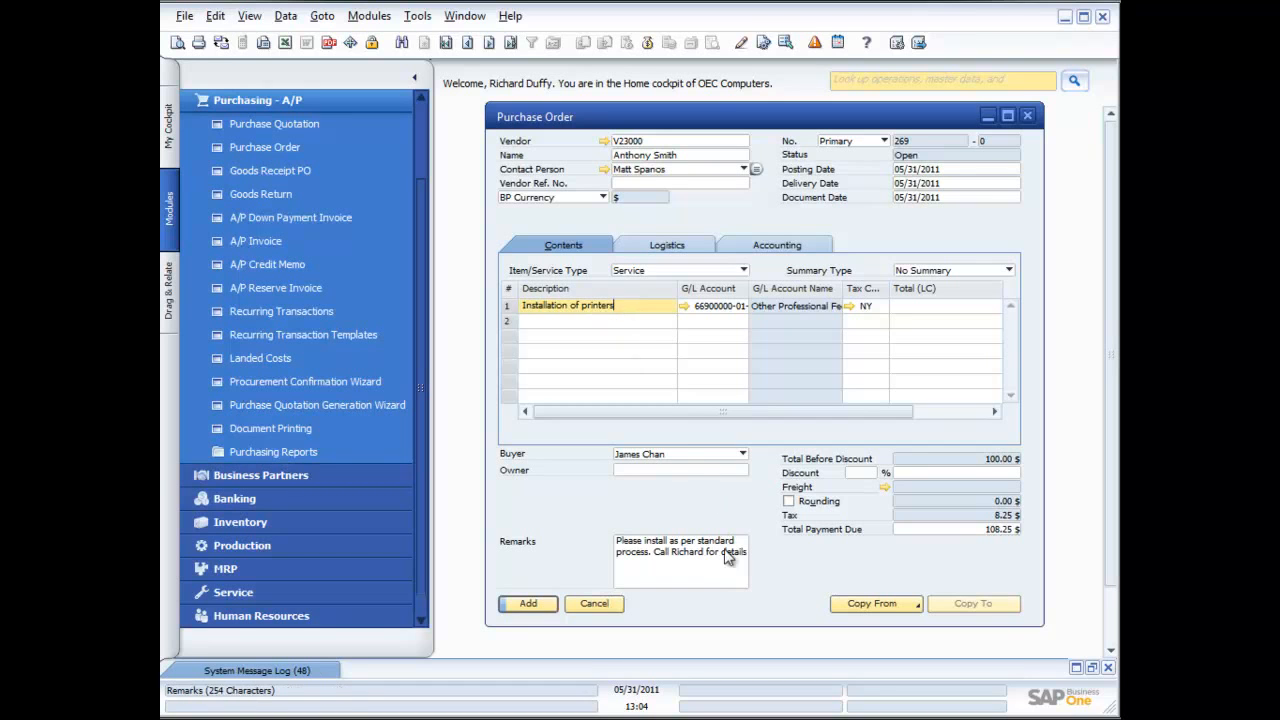
# - Add the service purchase order and close the Purchase Order window
pyautogui.click(526, 602)
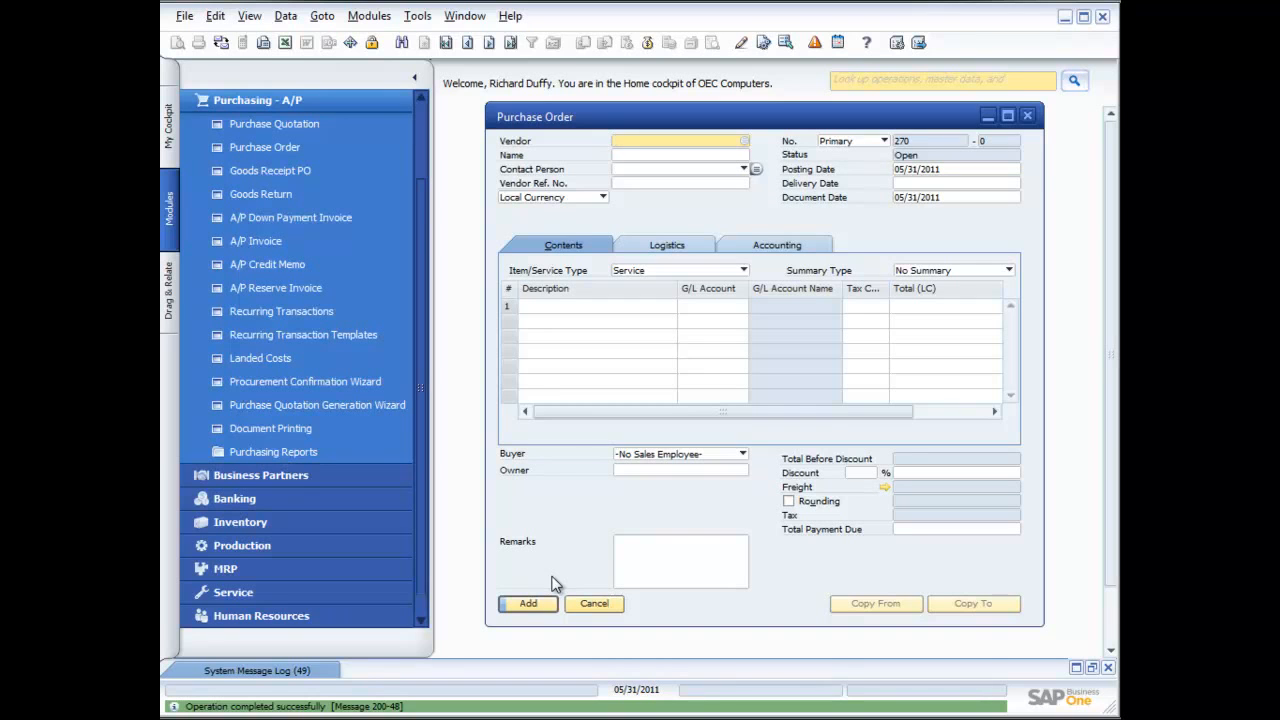
pyautogui.click(1027, 114)
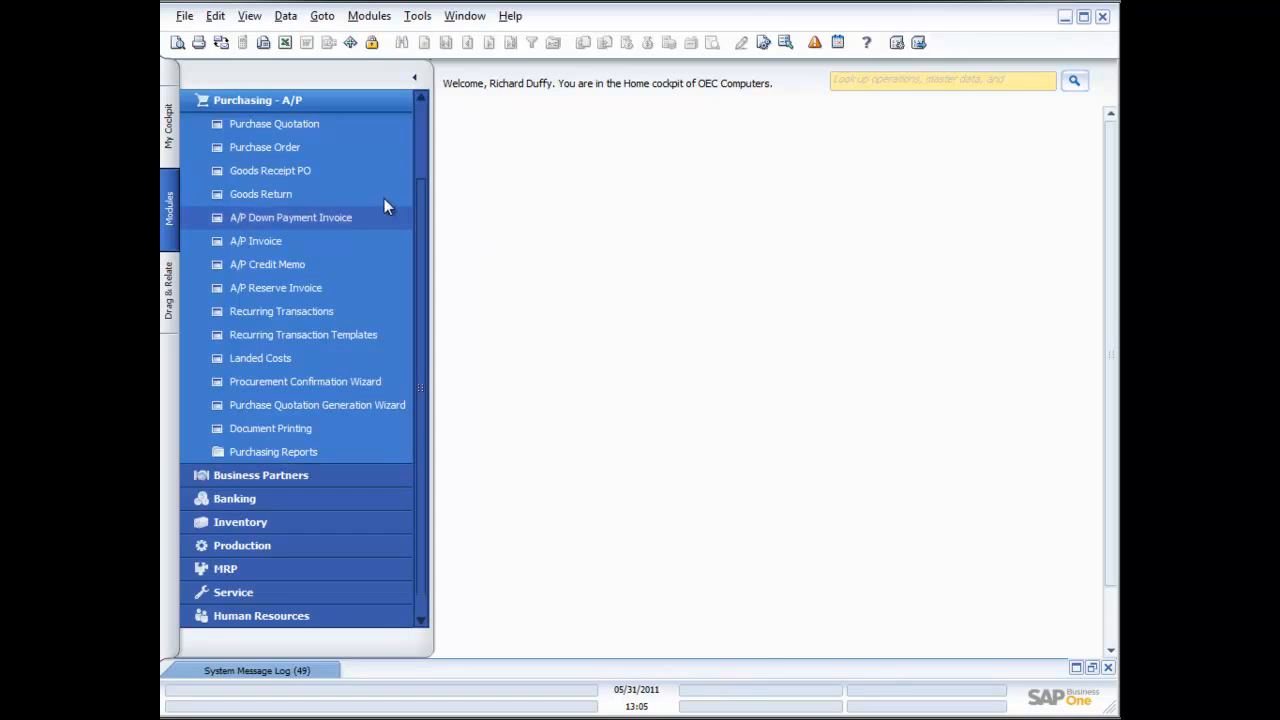
pyautogui.click(282, 170)
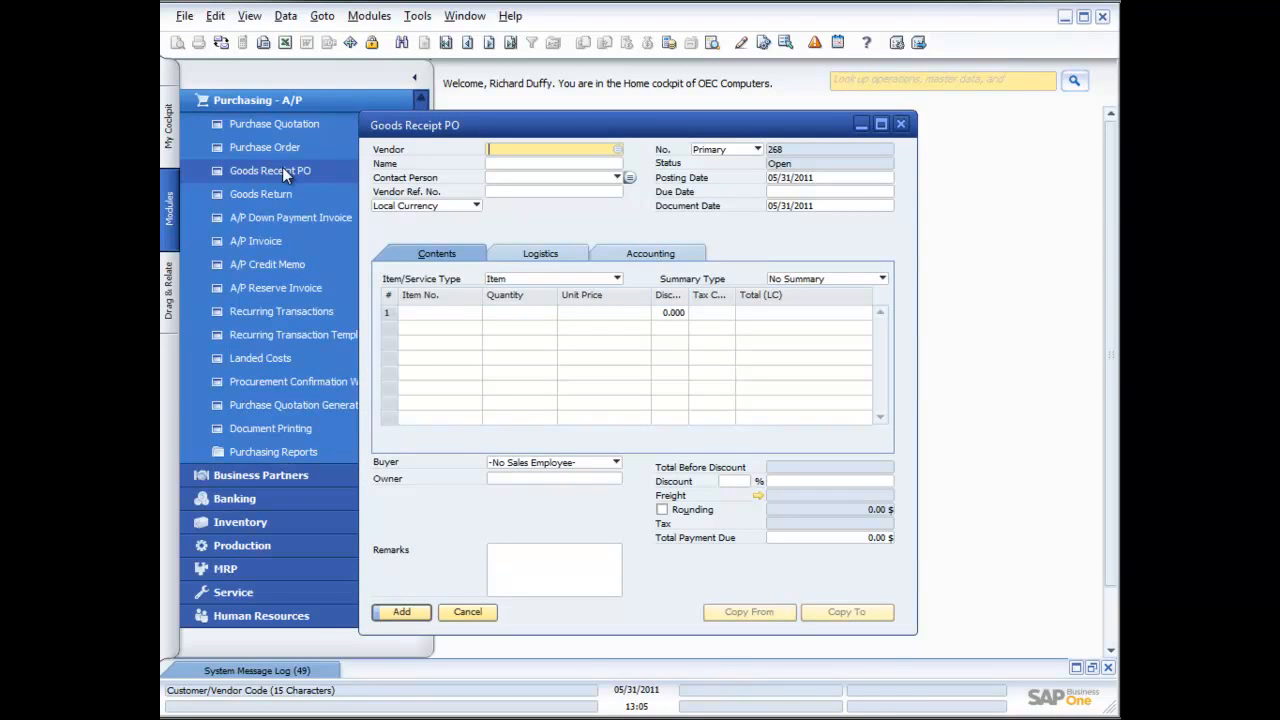
pyautogui.moveTo(640, 133); pyautogui.dragTo(738, 125)
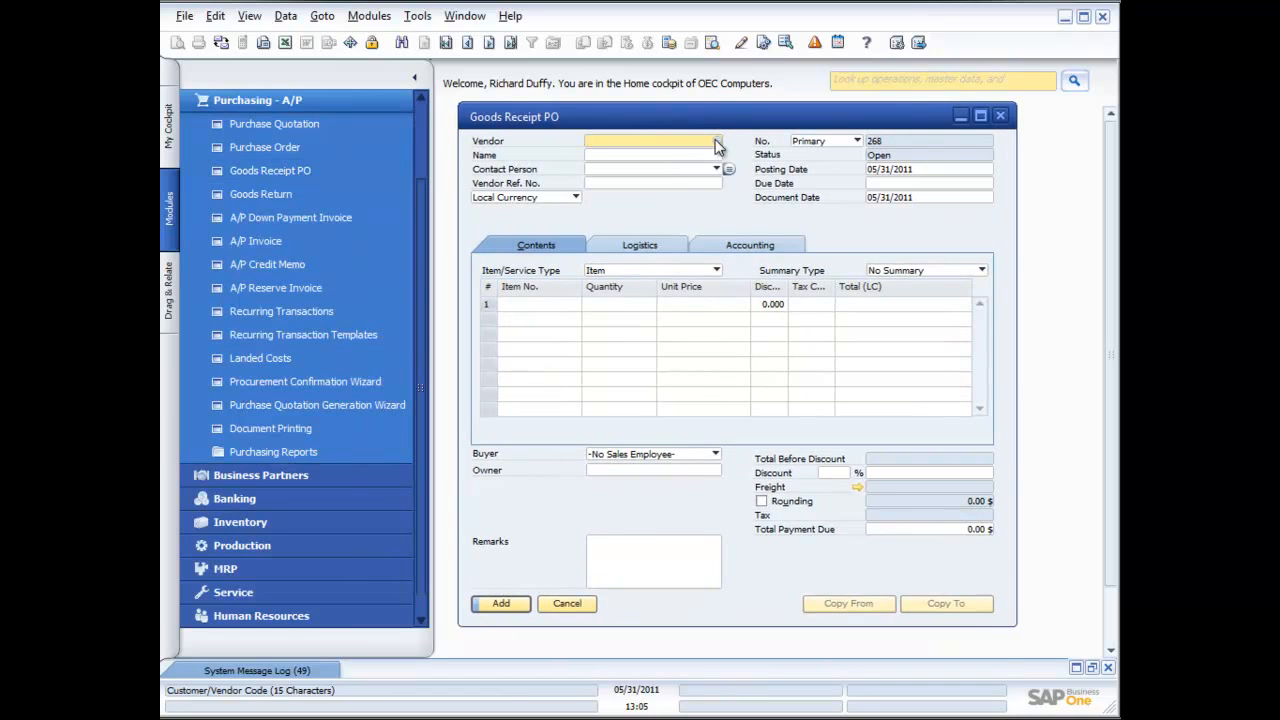
pyautogui.click(999, 115)
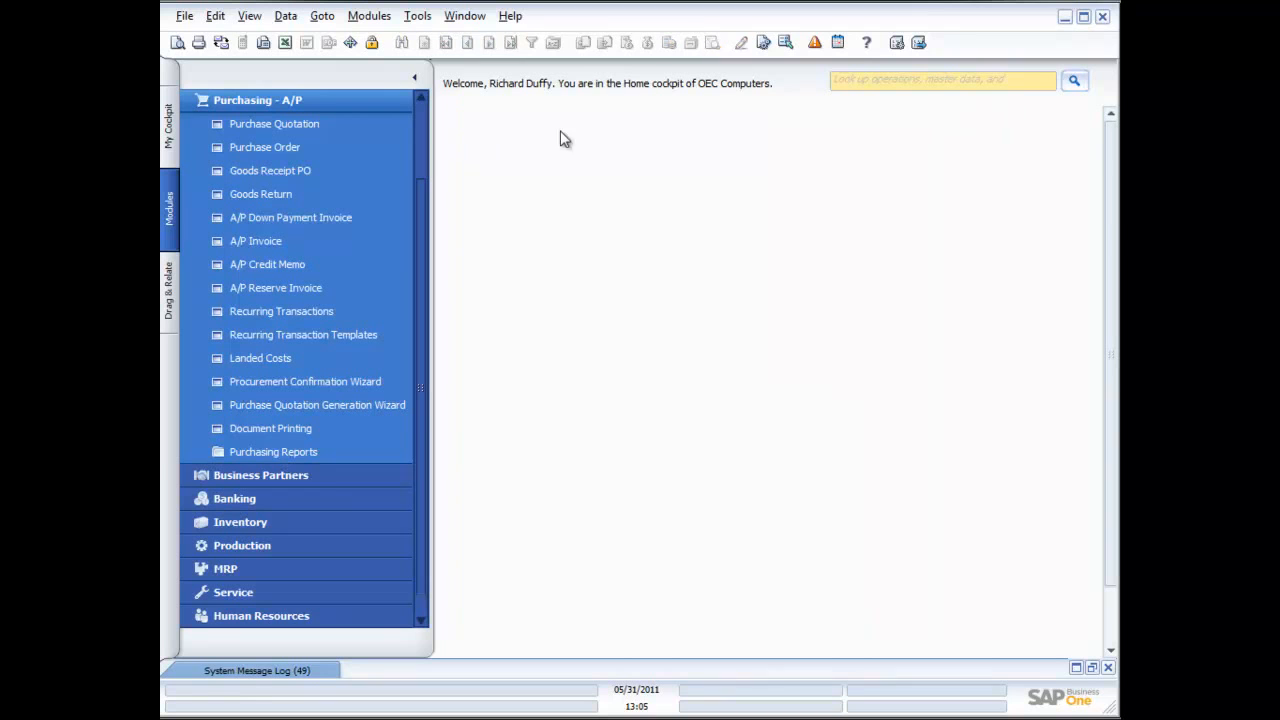
# - Open the saved Lasercom purchase order for item B10000 by going back through the purchase order records
pyautogui.click(251, 143)
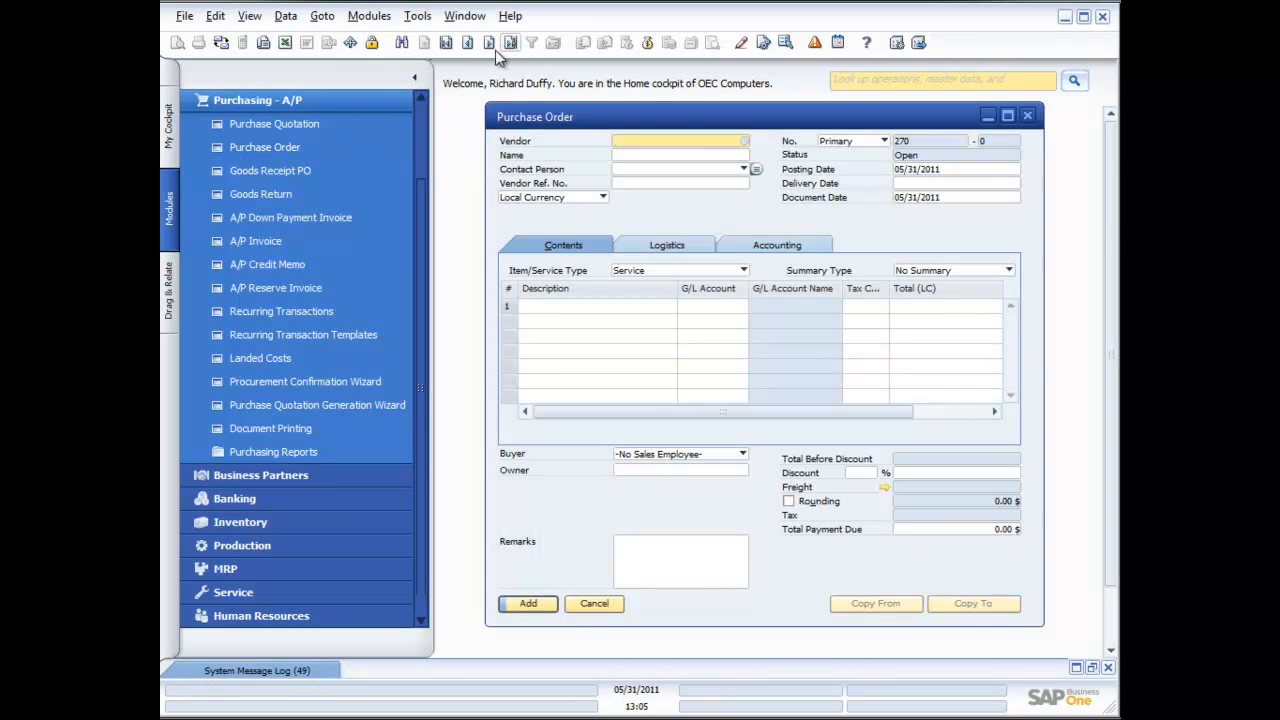
pyautogui.click(467, 43)
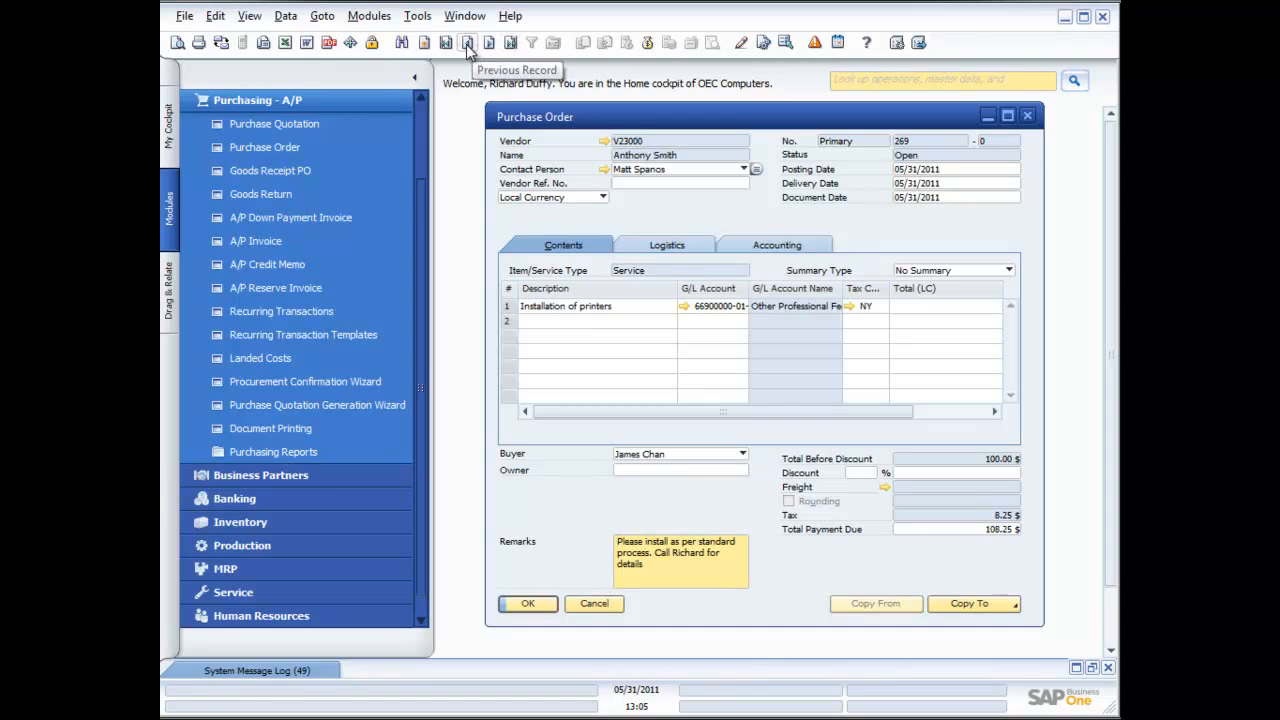
pyautogui.click(467, 43)
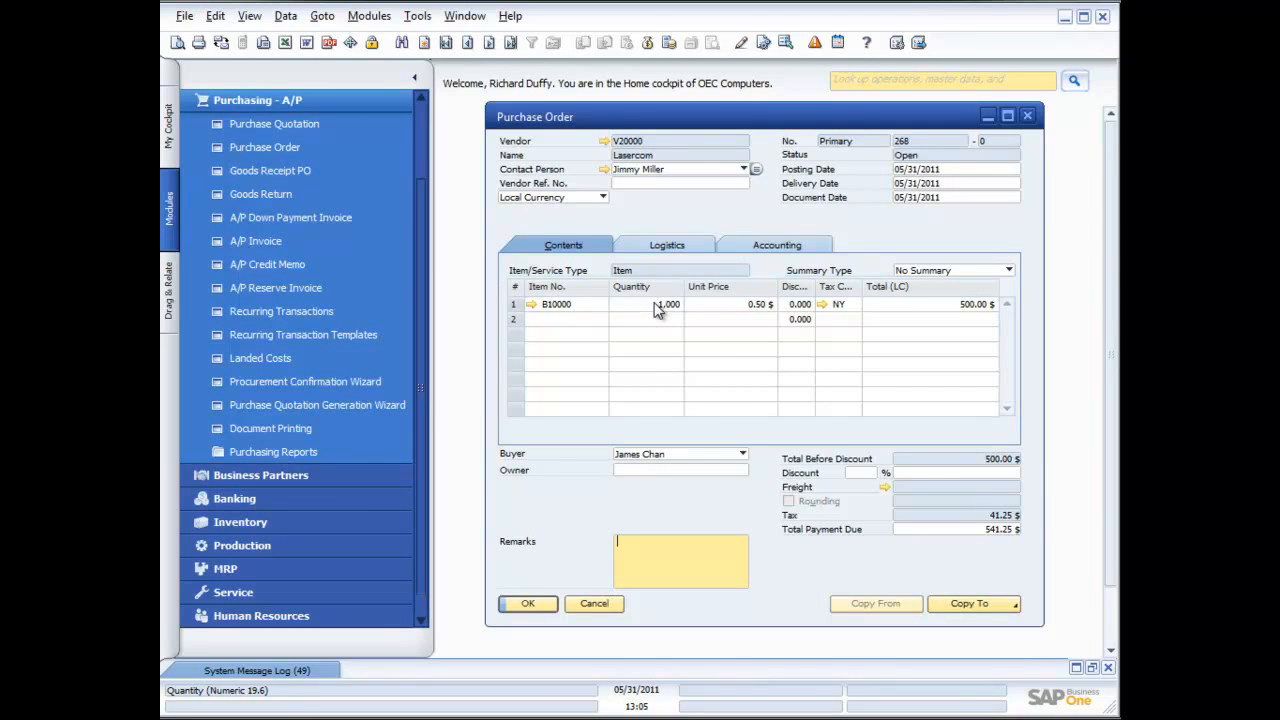
# - Copy the Lasercom purchase order to a Goods Receipt PO and proceed with adding it to reach the batch setup
pyautogui.click(988, 608)
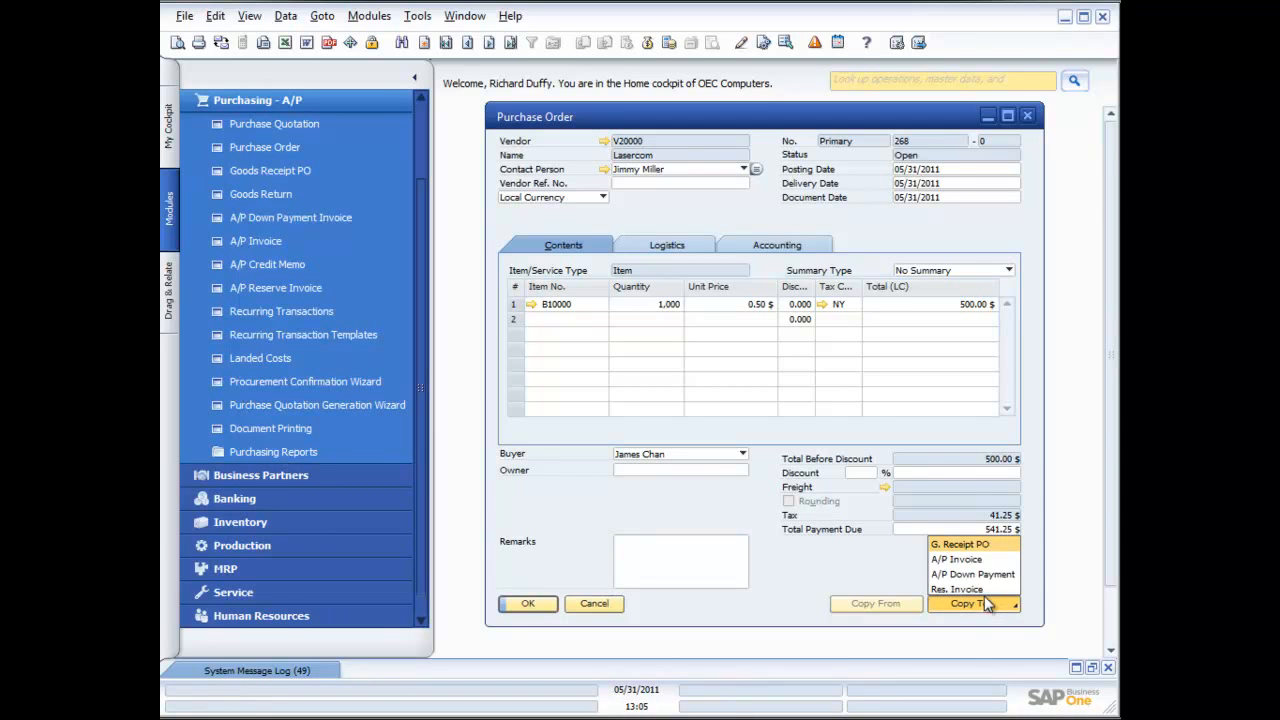
pyautogui.click(960, 545)
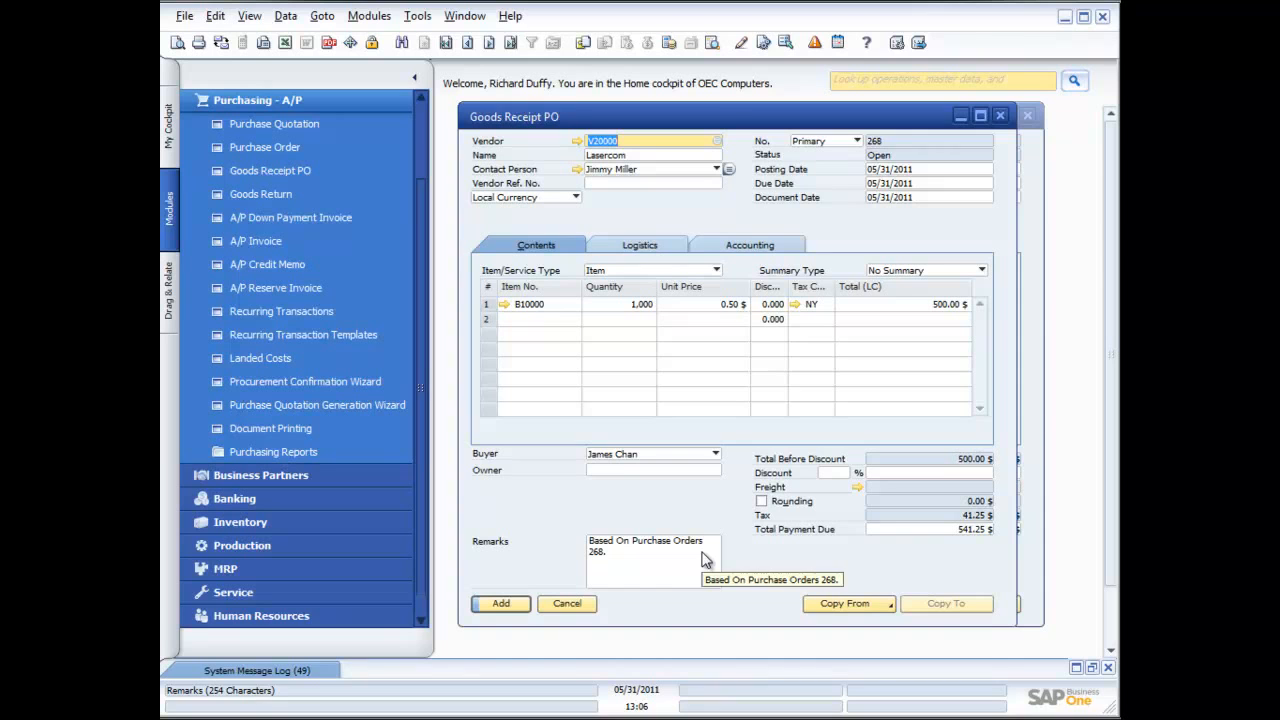
pyautogui.click(502, 604)
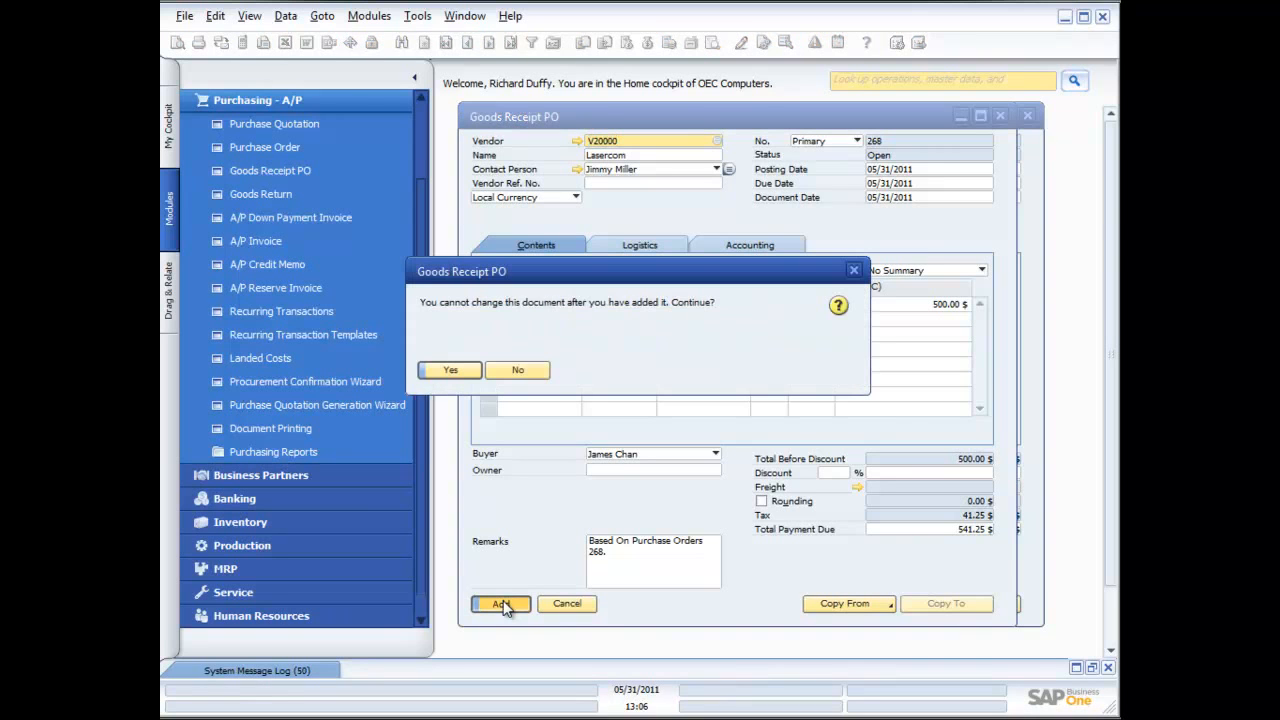
pyautogui.click(453, 367)
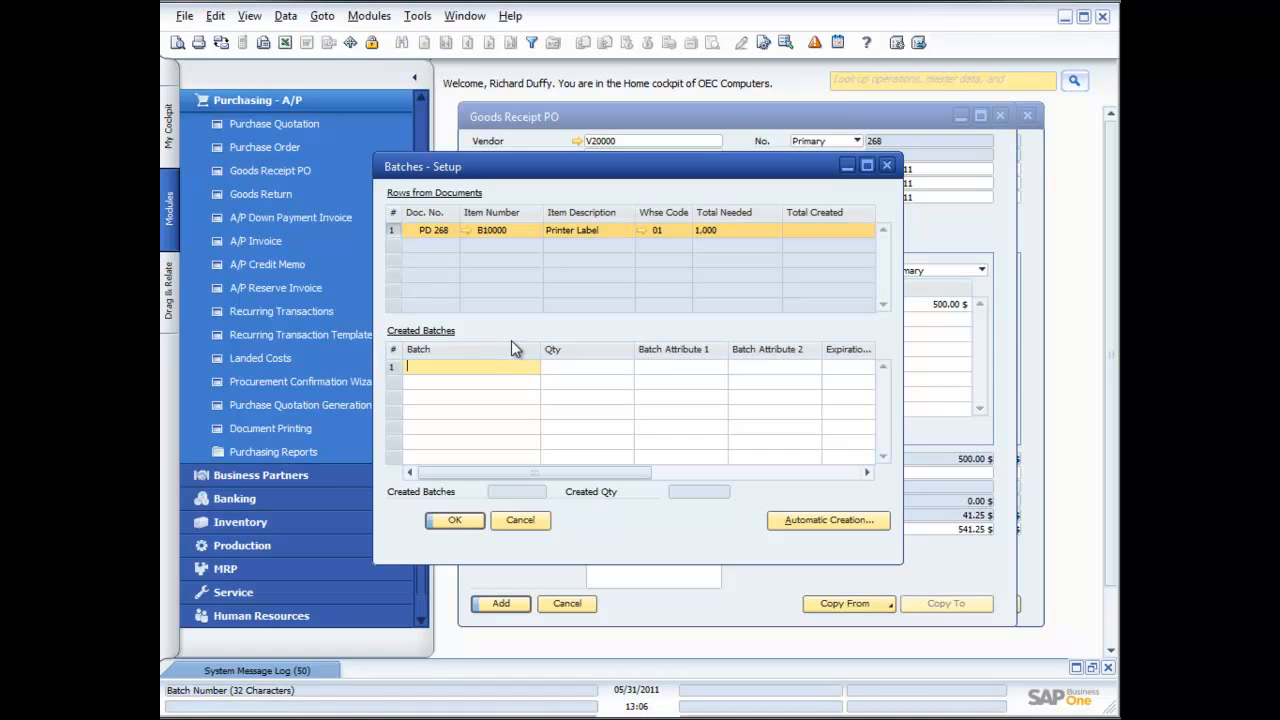
# - Create batch 1ACG2 with a quantity of 1,000 for the B10000 printer labels
pyautogui.write('1')
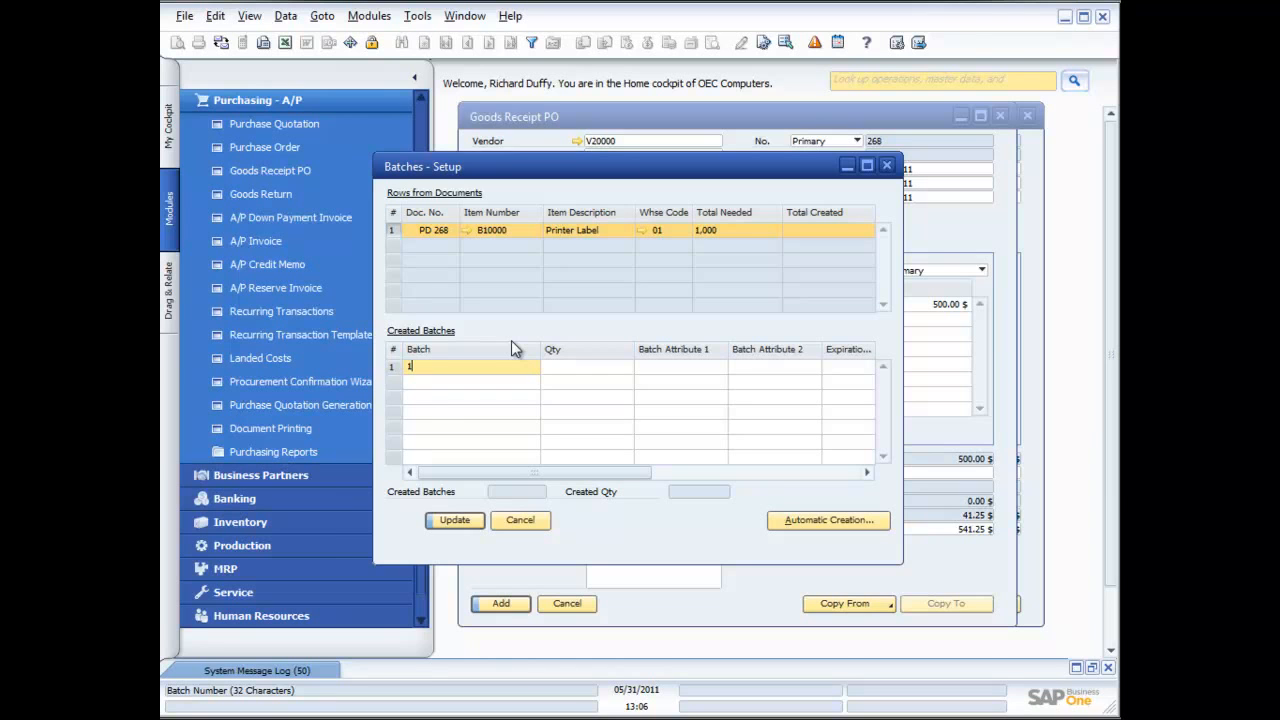
pyautogui.write('ACG2')
pyautogui.press('Tab')
pyautogui.press('Tab')
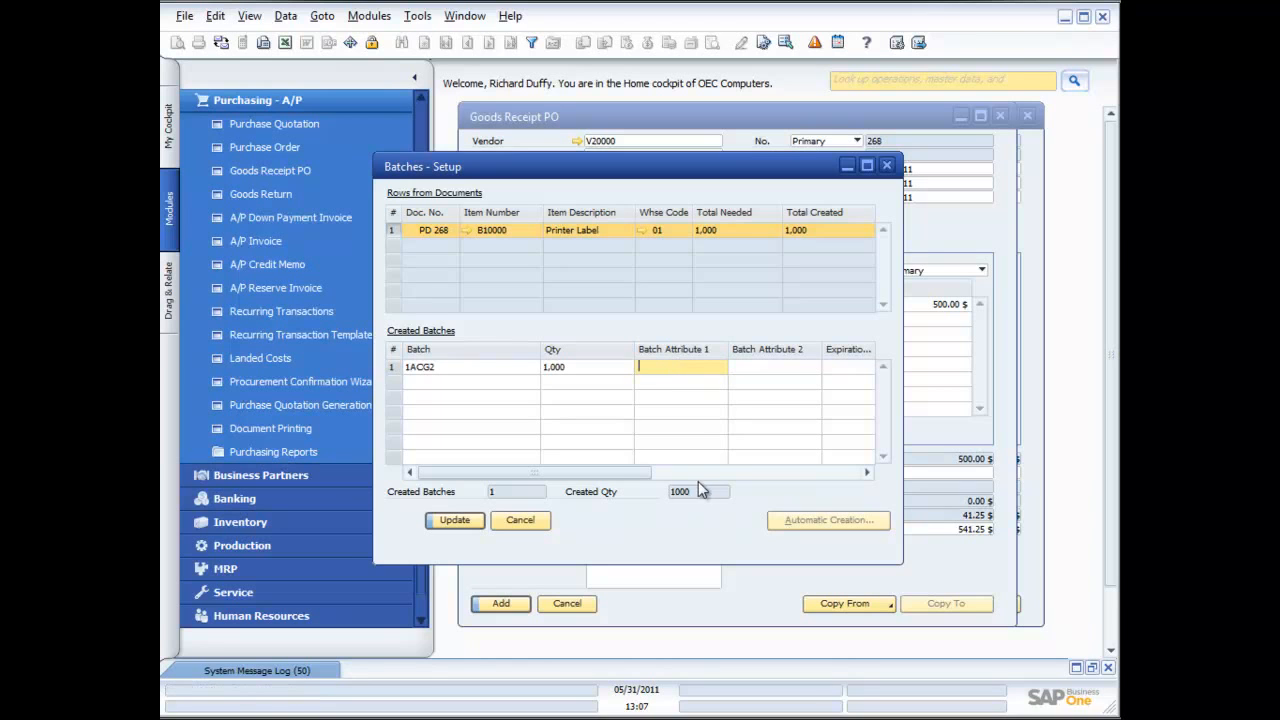
# - Set the batch's manufacturing date to 02/16/2011 and save the batch setup
pyautogui.moveTo(620, 472); pyautogui.dragTo(770, 478)
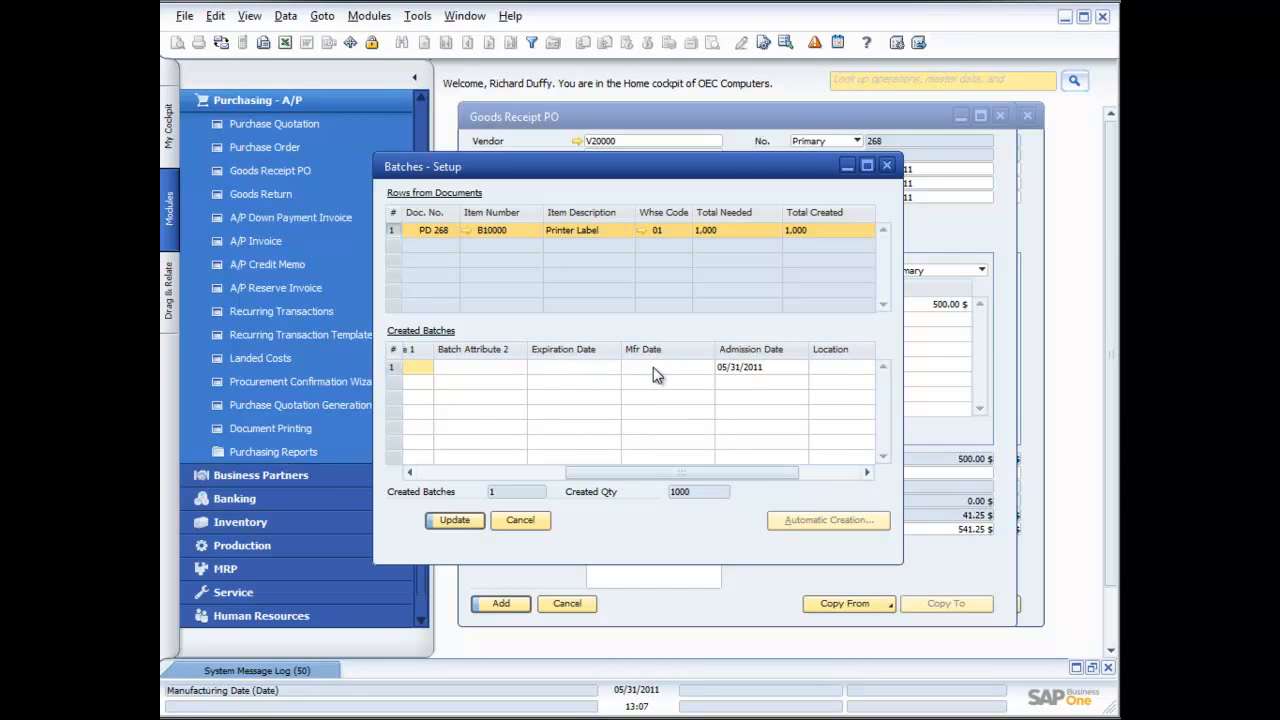
pyautogui.click(834, 472)
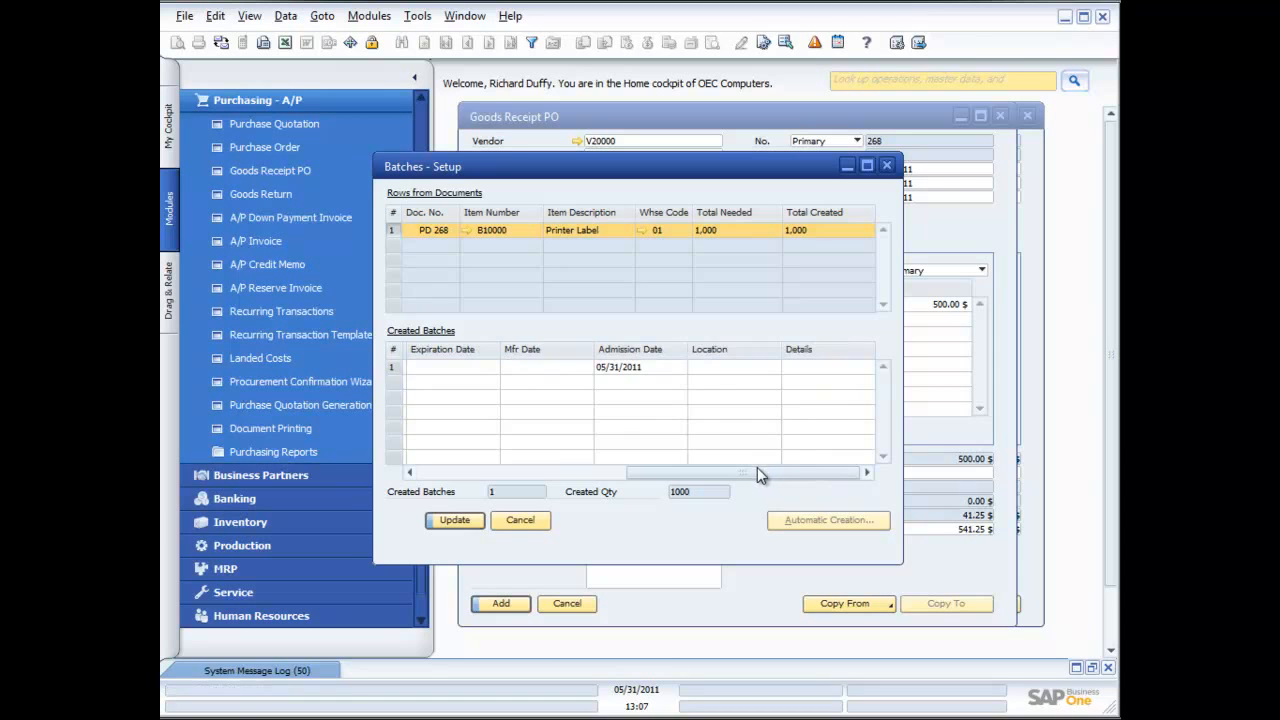
pyautogui.moveTo(757, 472); pyautogui.dragTo(737, 474)
pyautogui.click(609, 367)
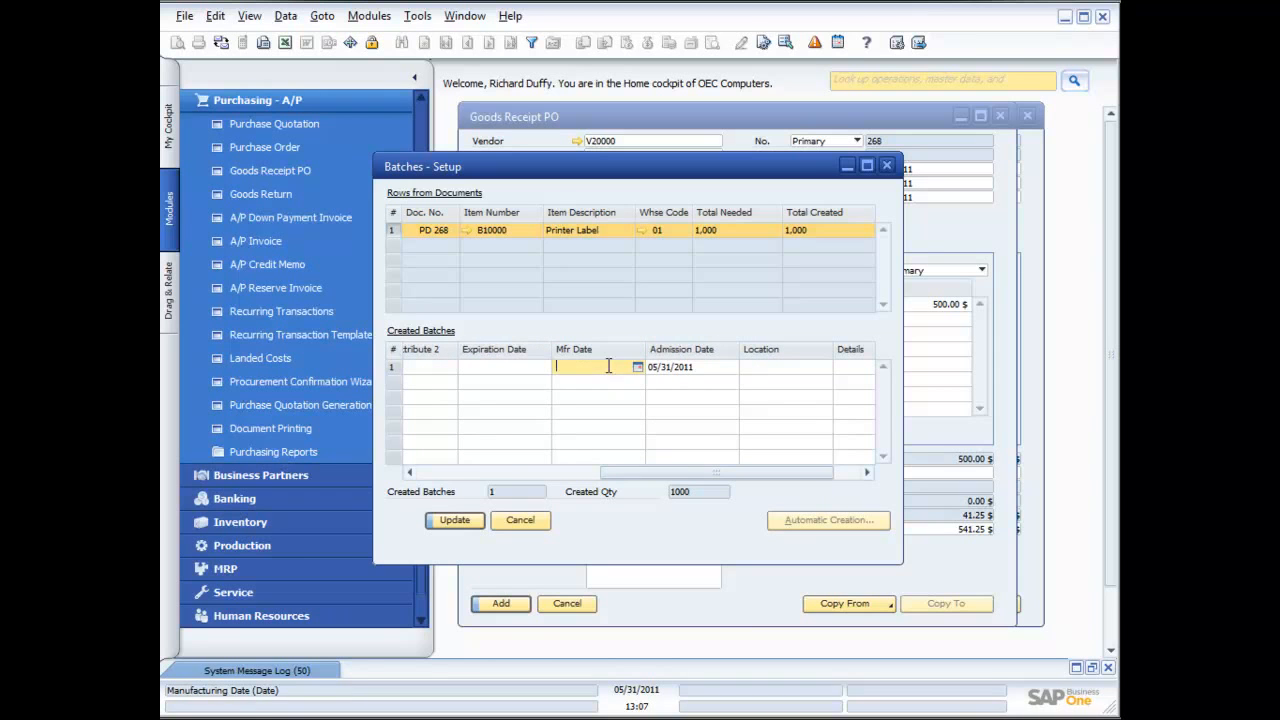
pyautogui.click(637, 367)
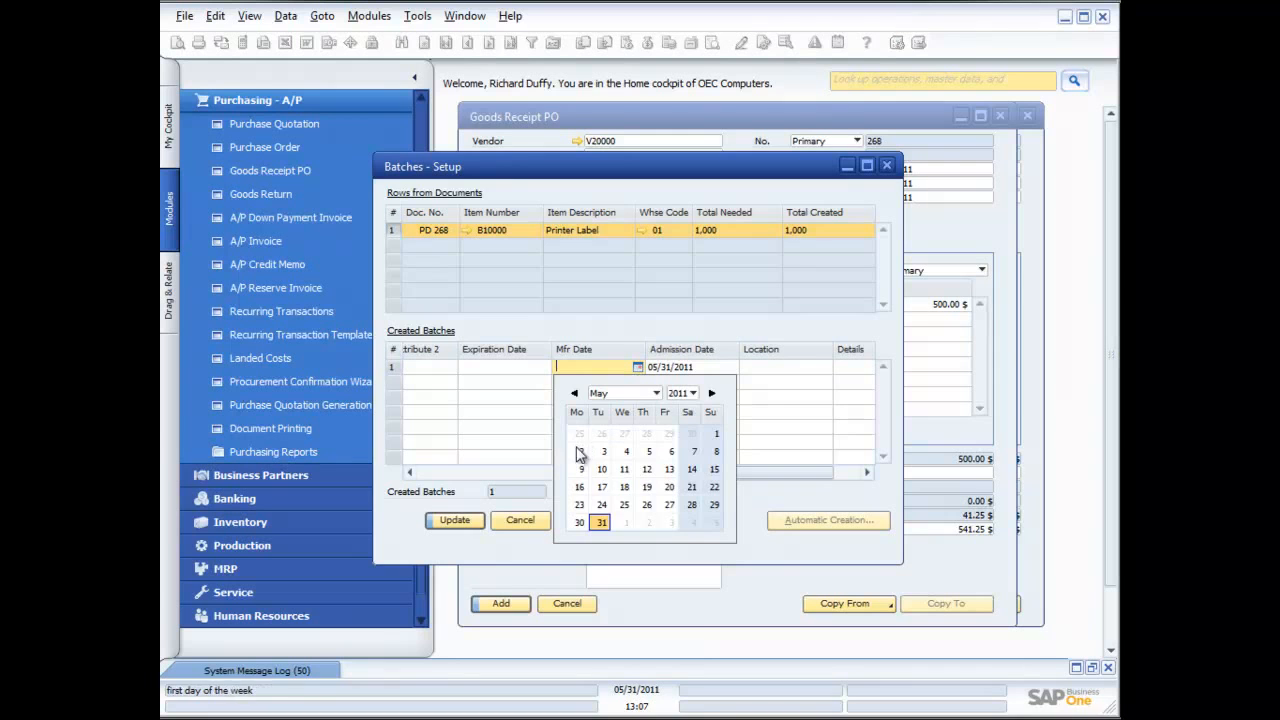
pyautogui.click(575, 393)
pyautogui.click(575, 393)
pyautogui.click(575, 393)
pyautogui.click(622, 470)
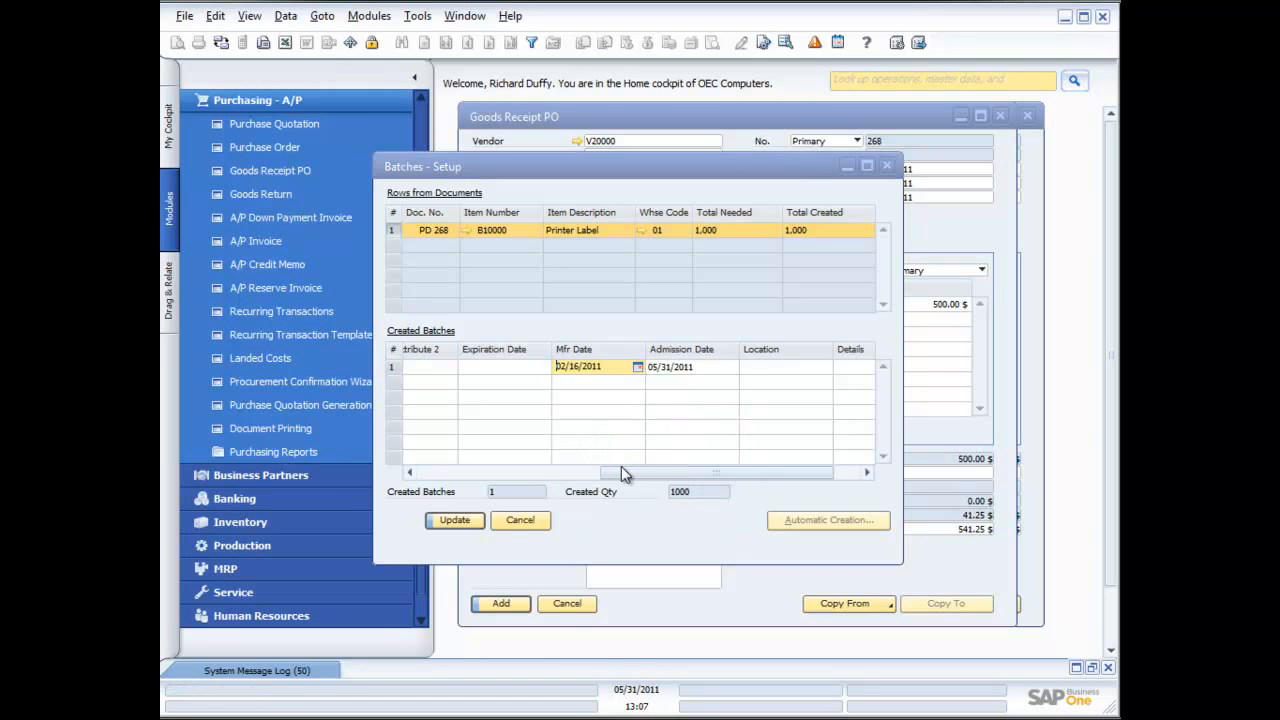
pyautogui.click(455, 521)
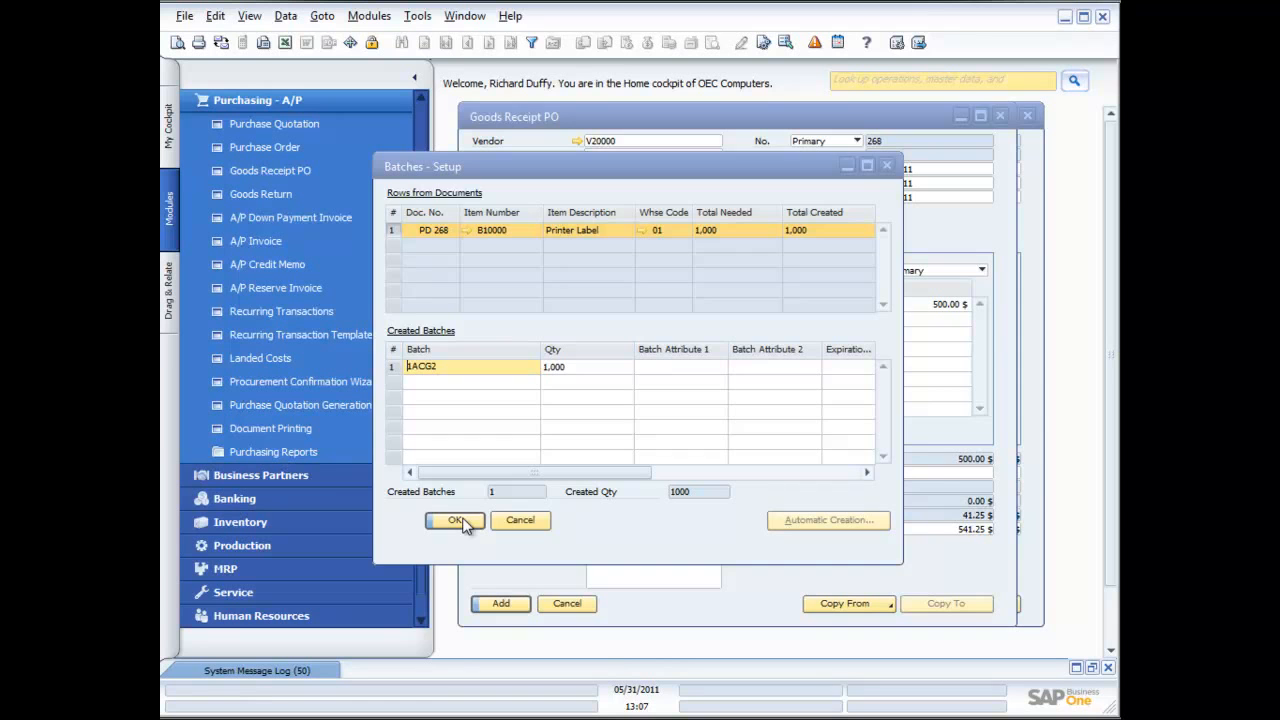
pyautogui.click(460, 521)
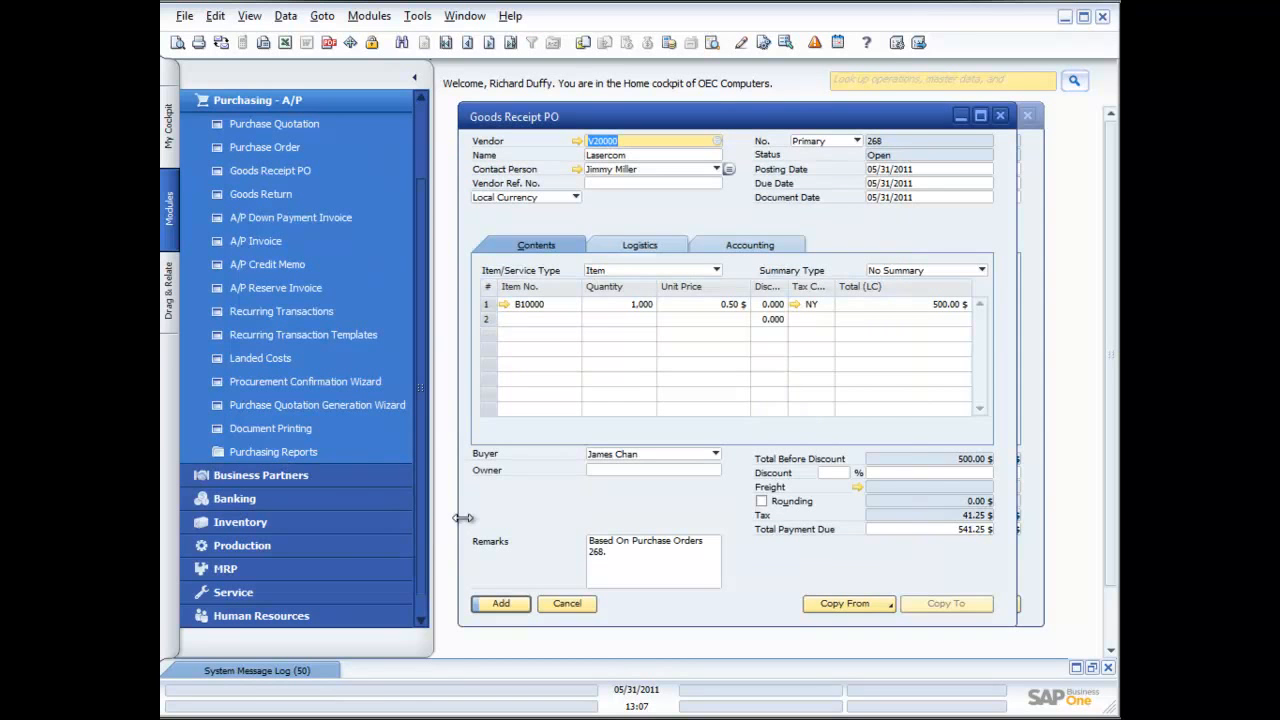
# - Add the Goods Receipt PO and close both the Goods Receipt PO and Purchase Order windows
pyautogui.click(503, 604)
pyautogui.click(449, 370)
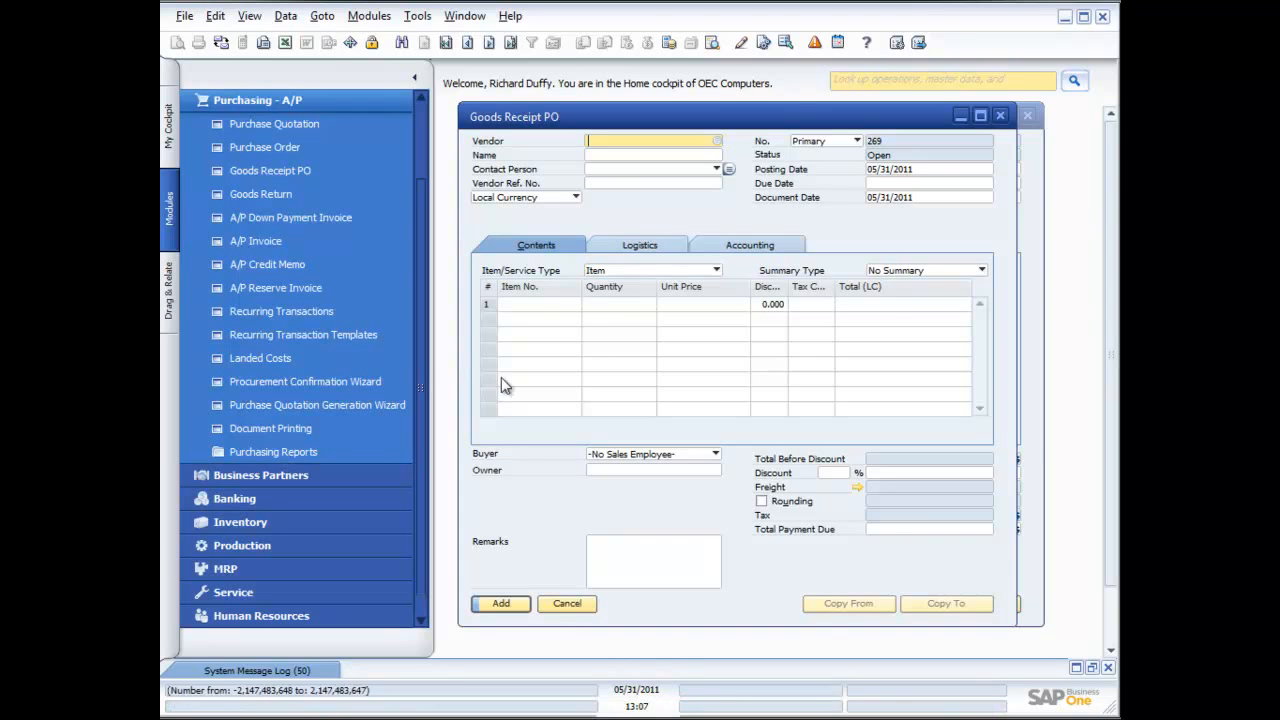
pyautogui.click(999, 116)
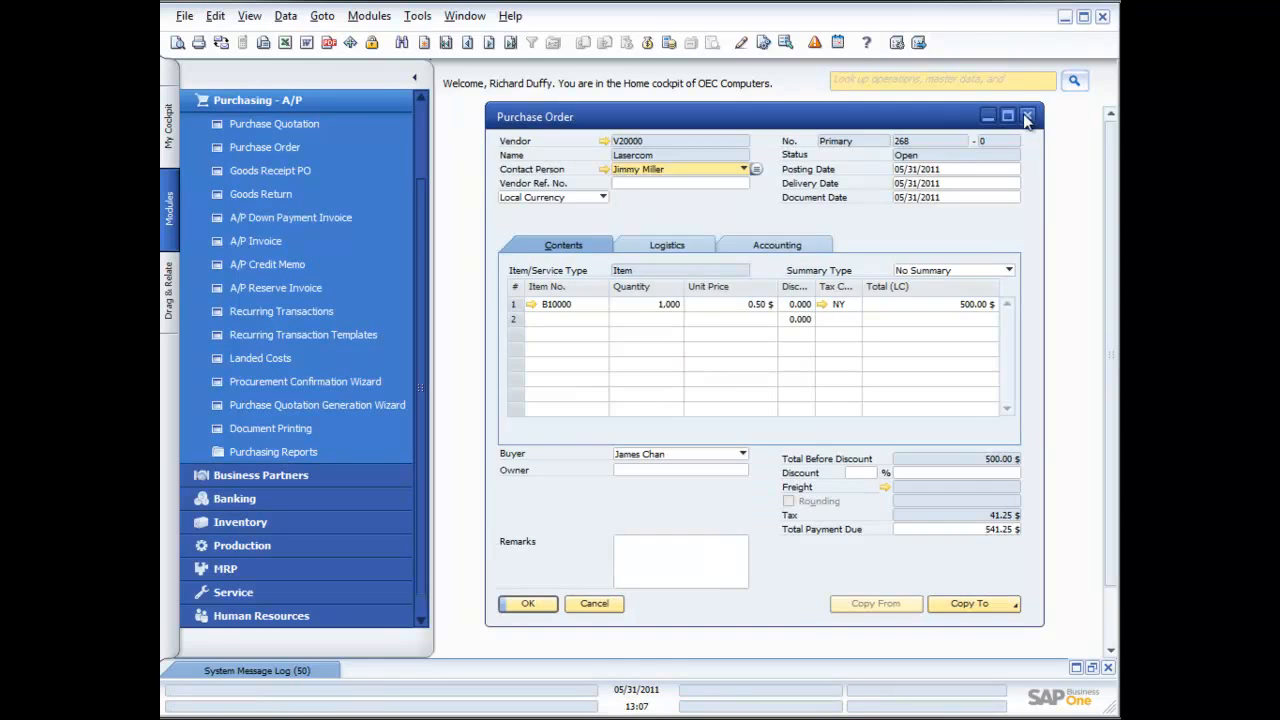
pyautogui.click(1027, 116)
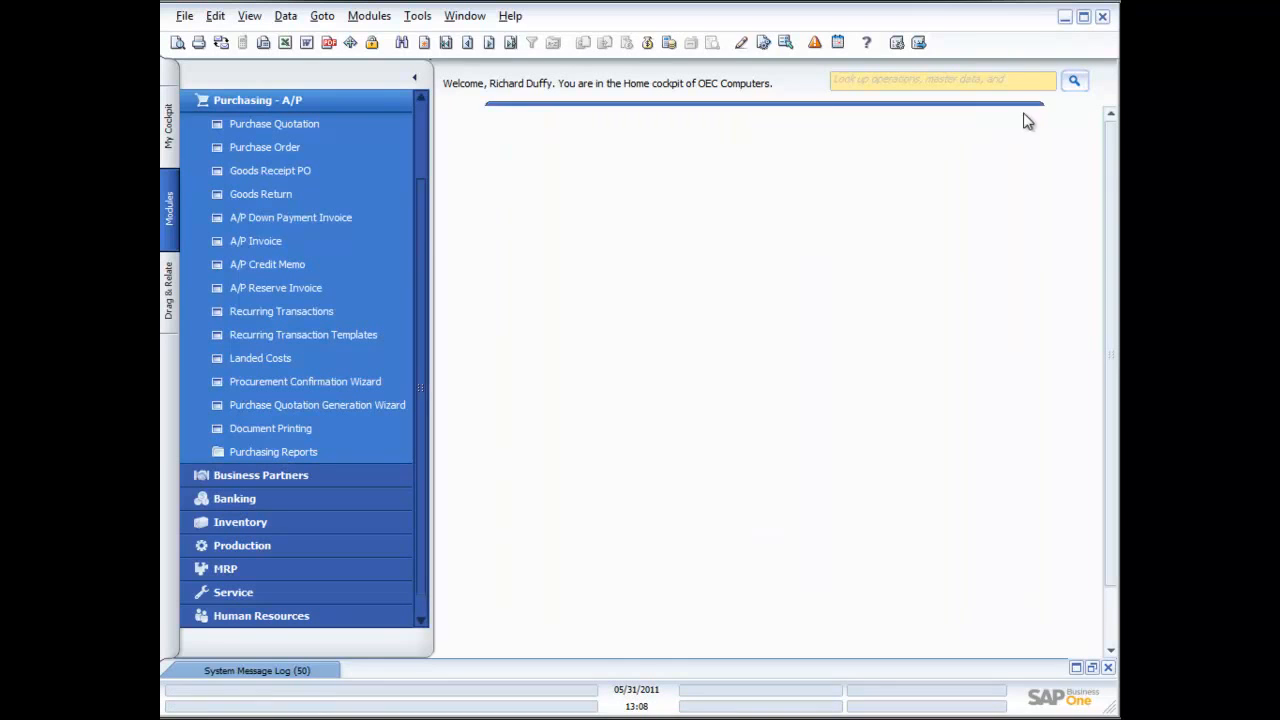
# - Start a new A/P Invoice for vendor V20000, Lasercom
pyautogui.click(239, 243)
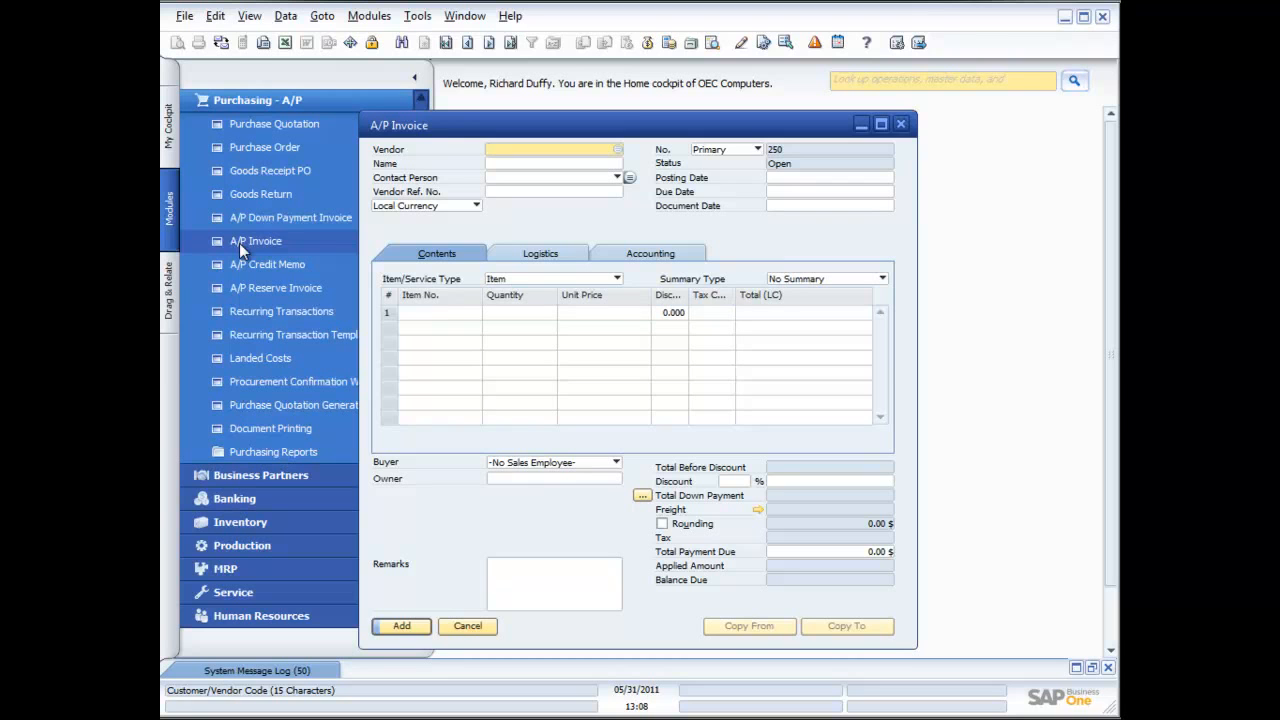
pyautogui.click(618, 150)
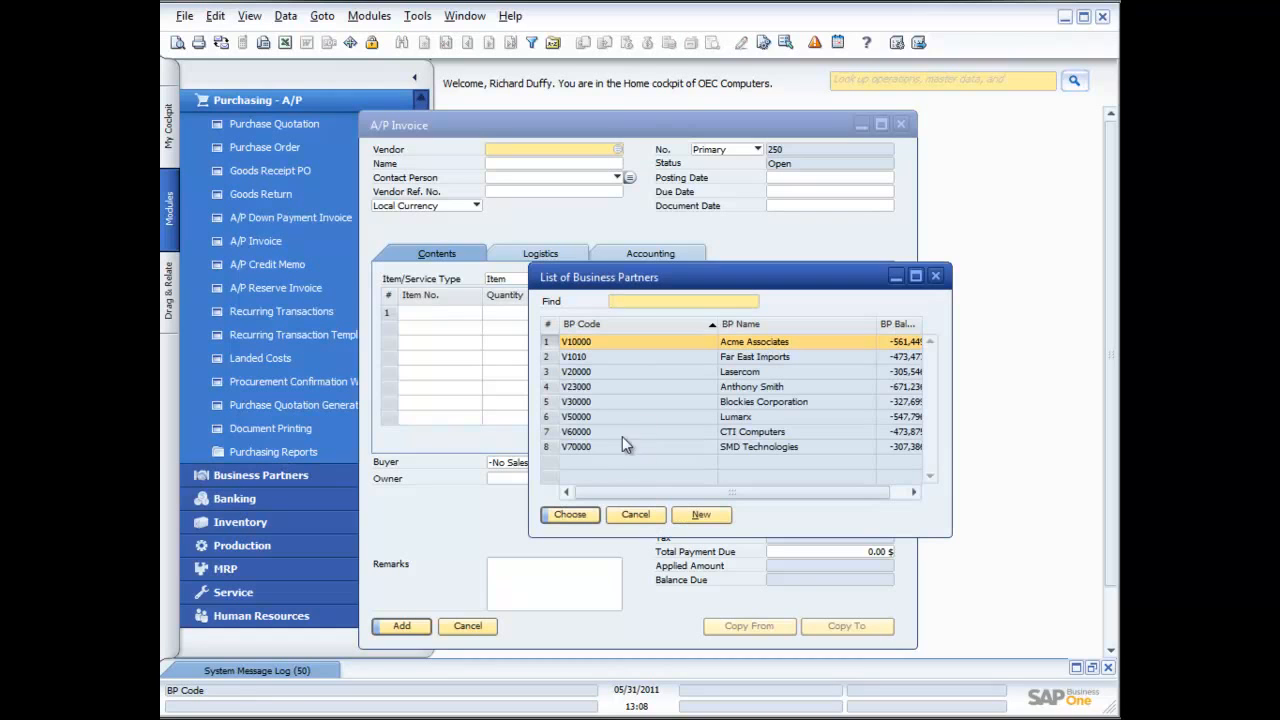
pyautogui.doubleClick(643, 372)
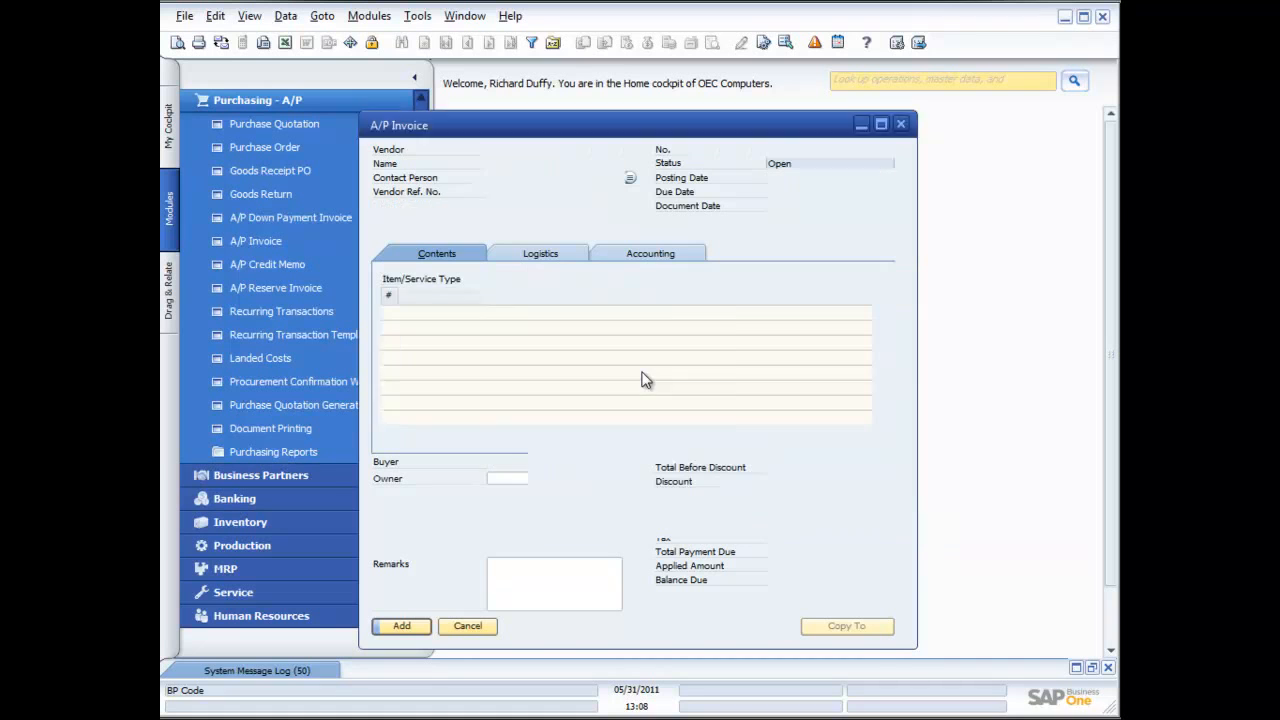
# - Copy Lasercom's Goods Receipt PO dated 05/31/2011 into the invoice, using the current exchange rate and drawing all data
pyautogui.click(781, 627)
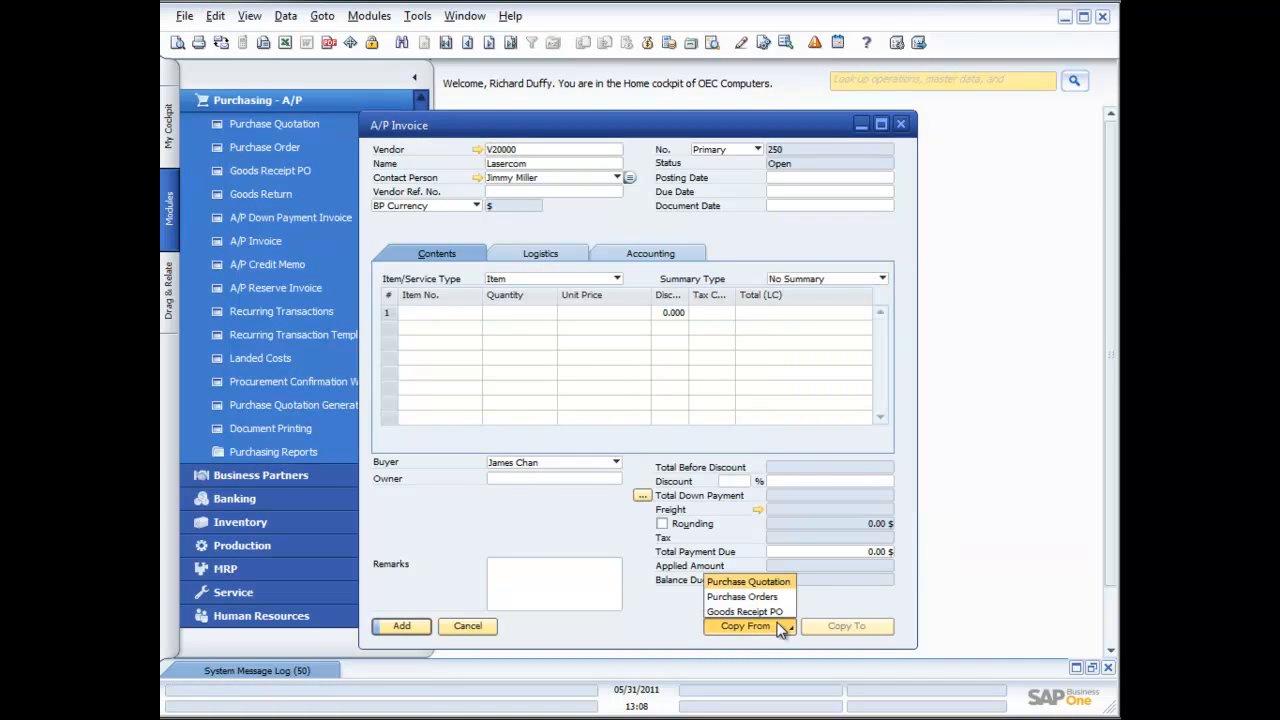
pyautogui.click(770, 612)
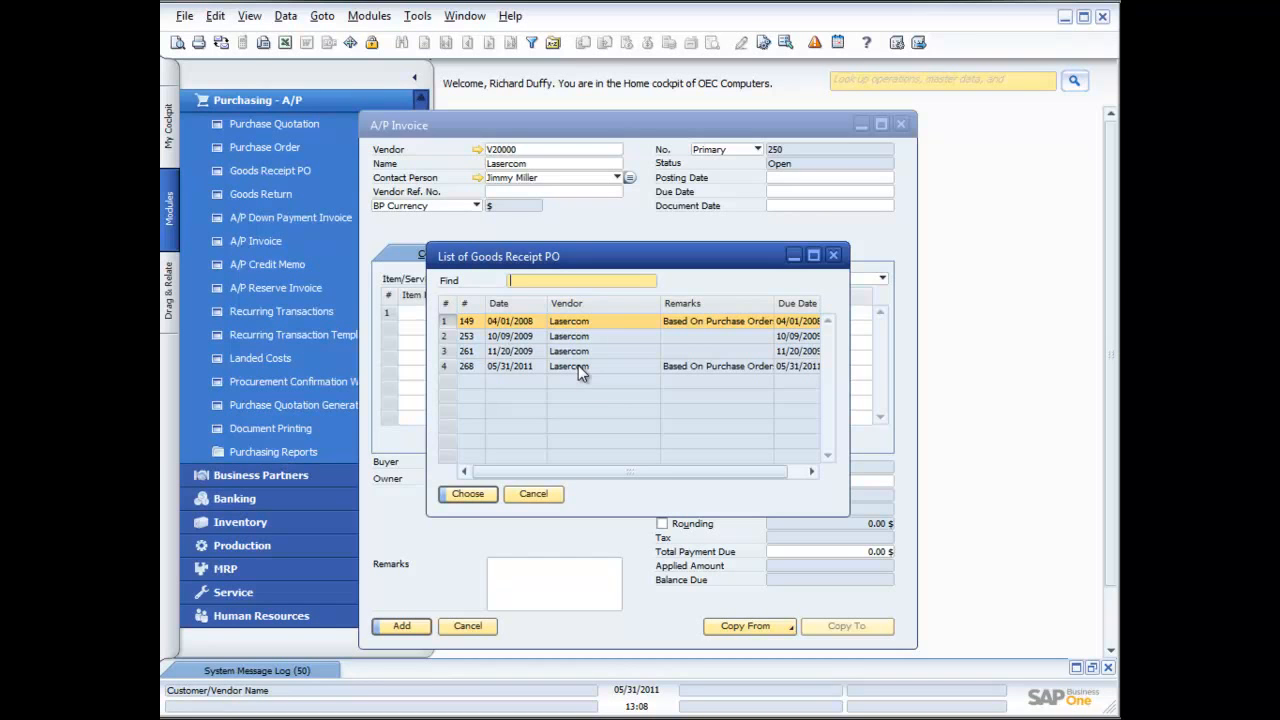
pyautogui.keyDown('shift'); pyautogui.click(524, 366); pyautogui.keyUp('shift')
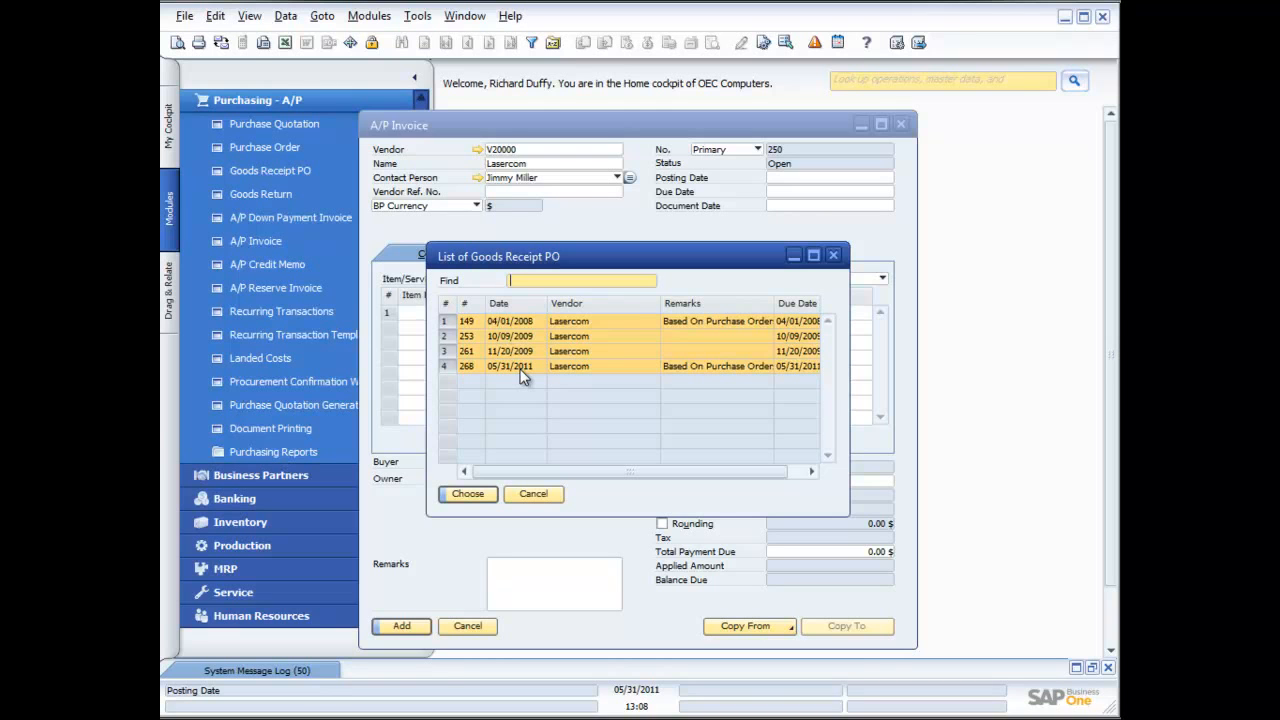
pyautogui.click(520, 368)
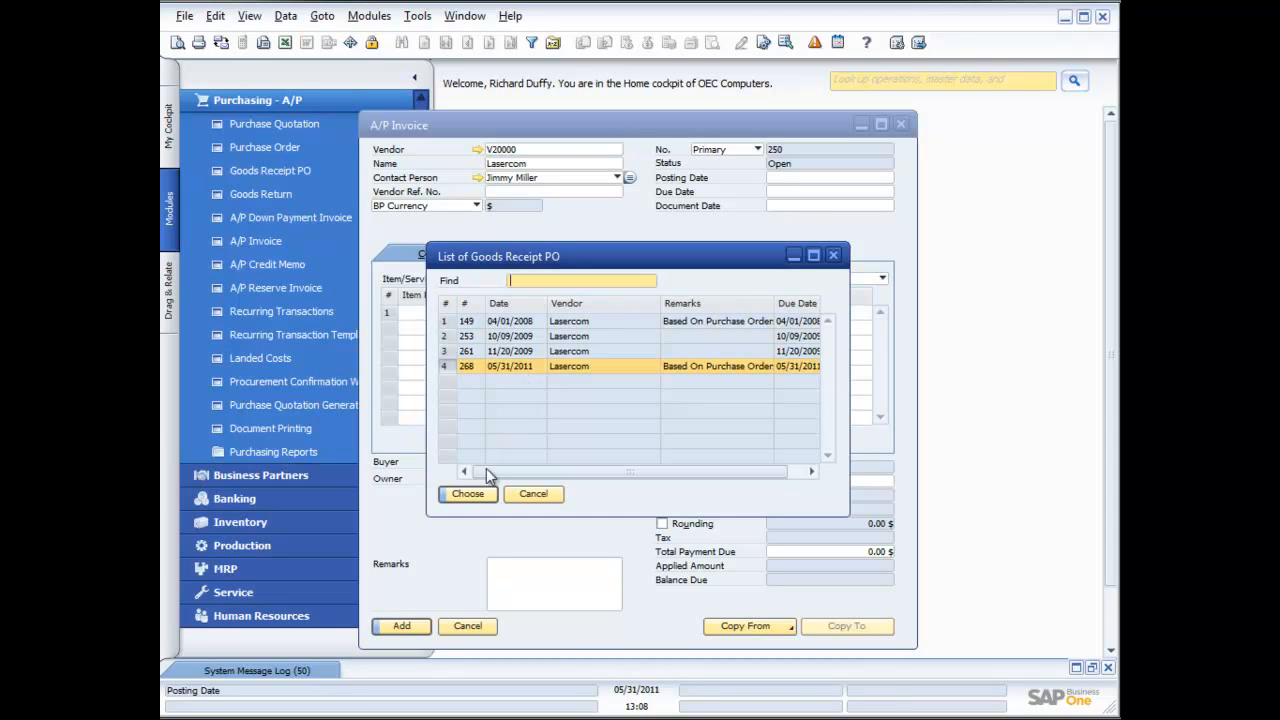
pyautogui.click(468, 494)
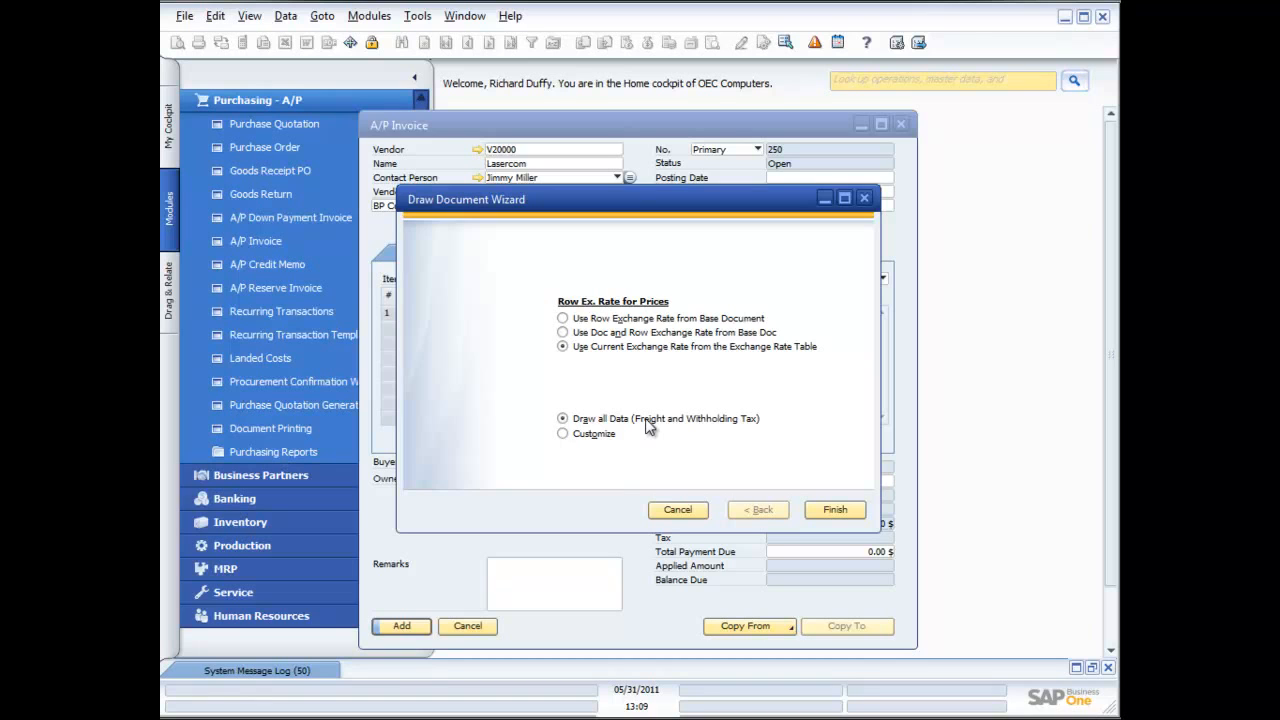
pyautogui.click(838, 512)
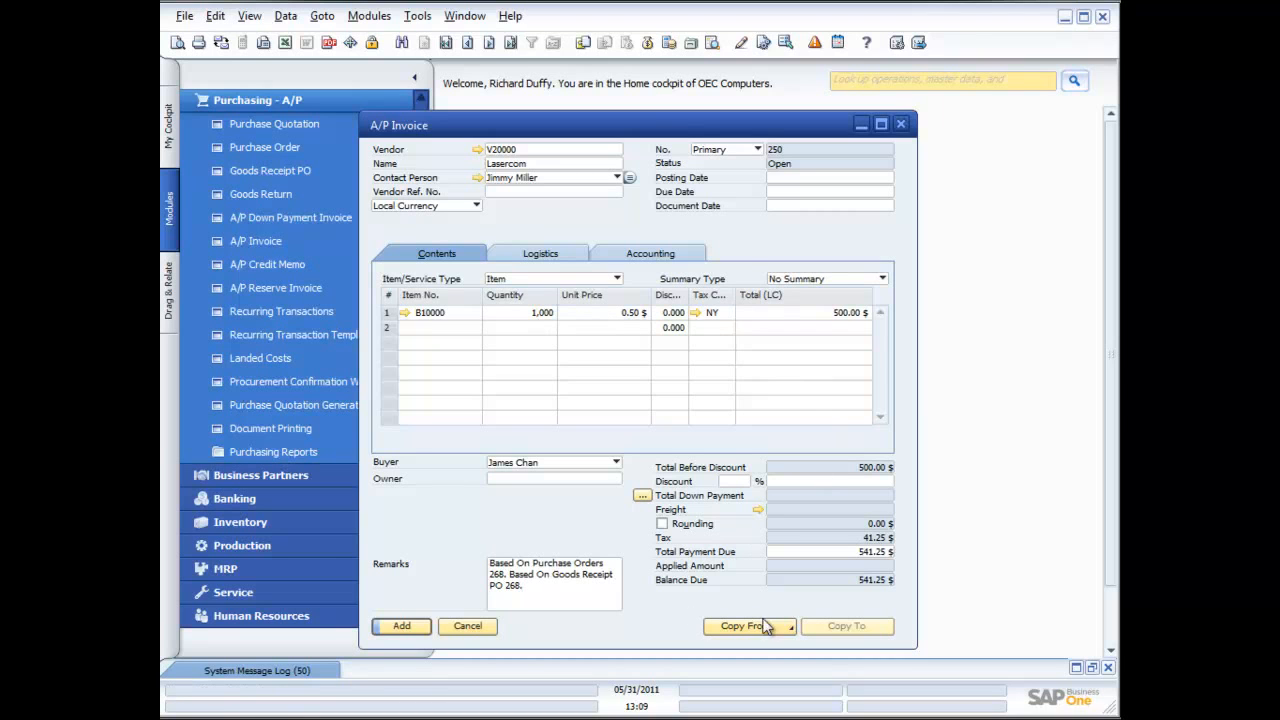
# - Enter vendor reference number 4567 and set the invoice's posting date to 05/31/2011
pyautogui.click(528, 191)
pyautogui.write('4567')
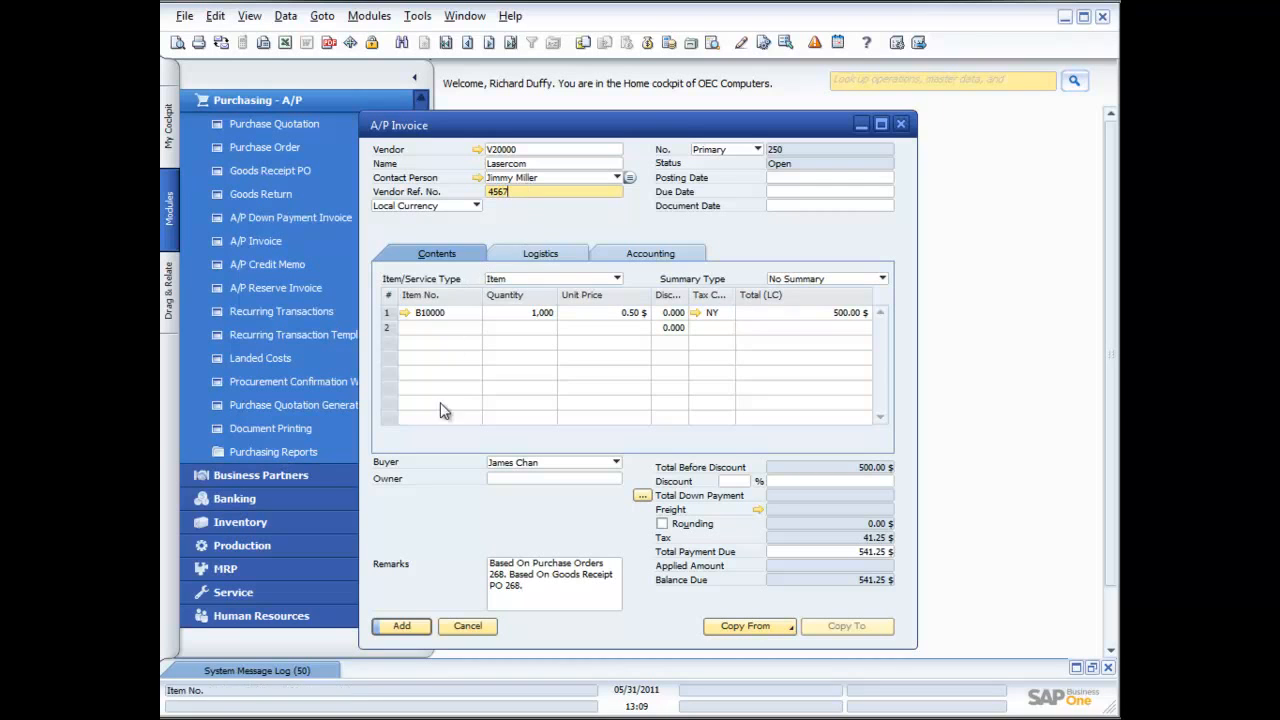
pyautogui.click(409, 625)
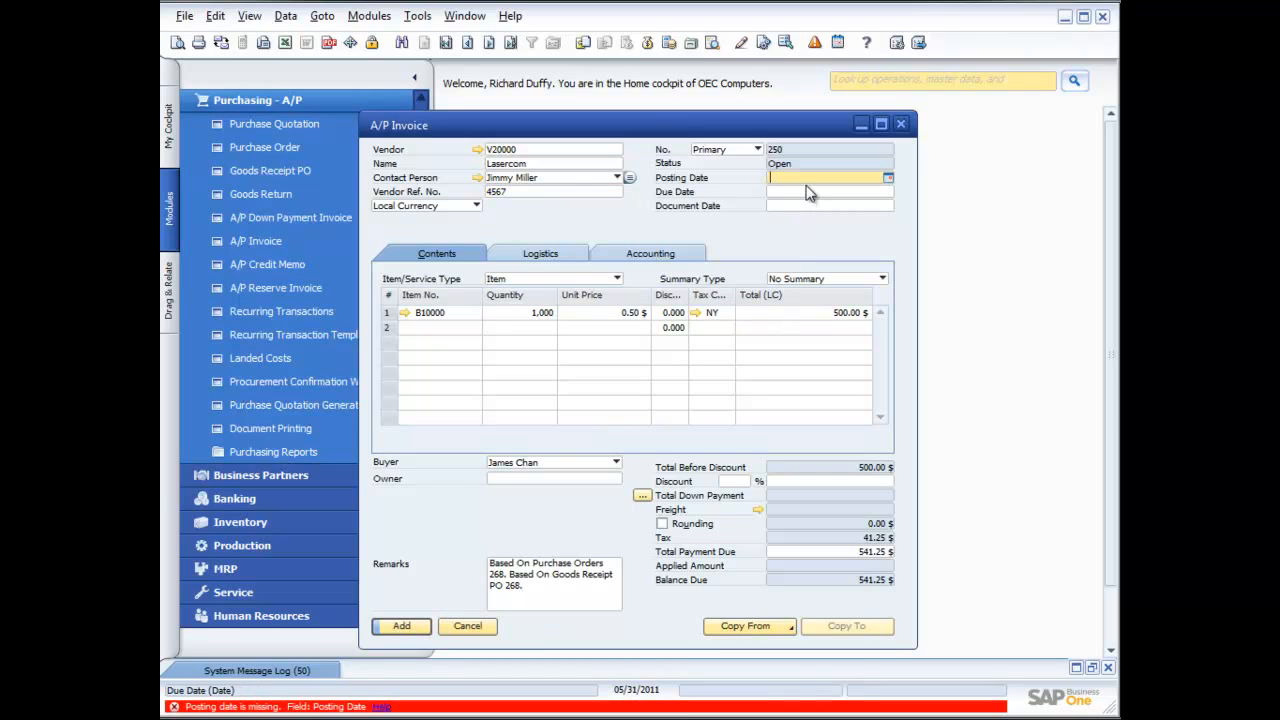
pyautogui.click(888, 177)
pyautogui.click(815, 332)
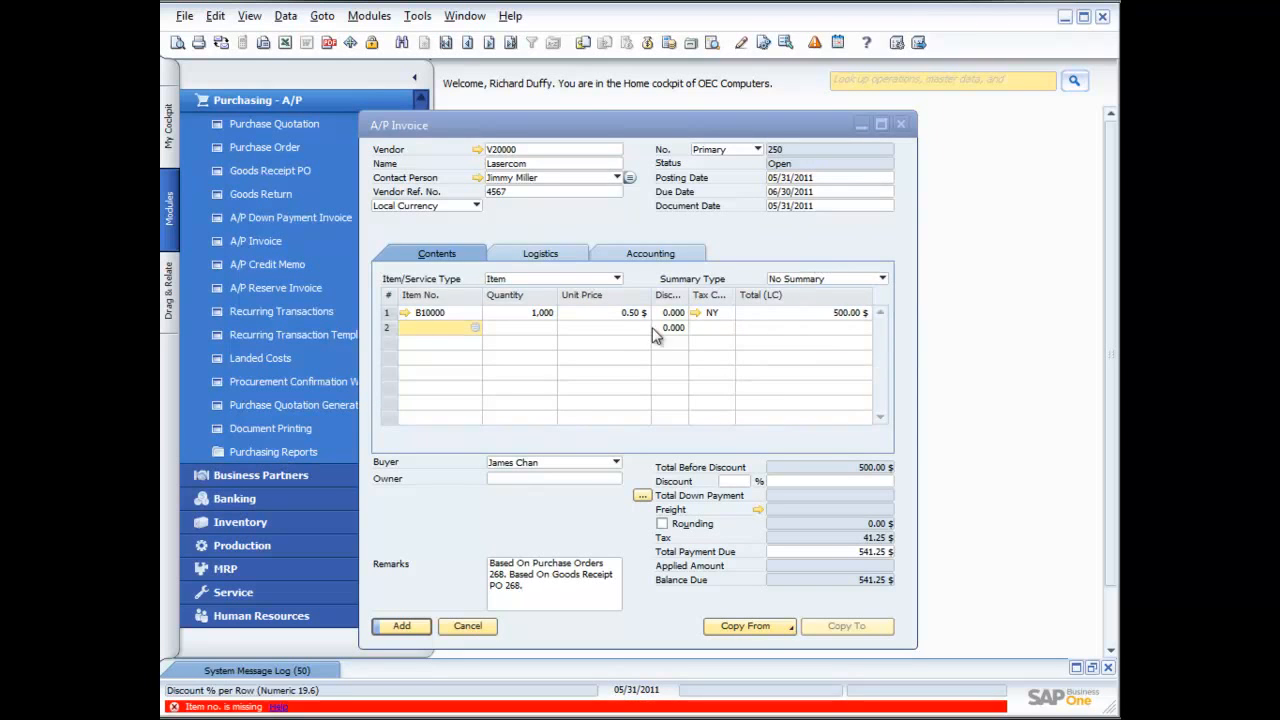
pyautogui.click(478, 315)
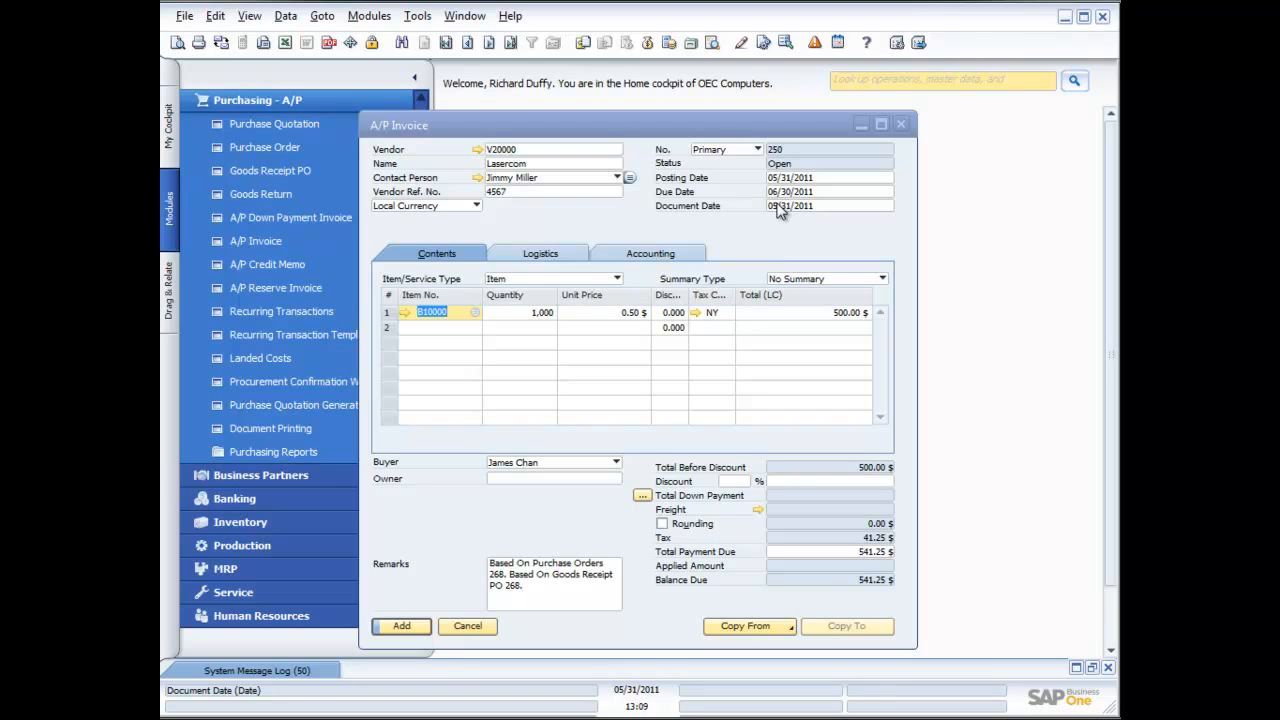
# - Add the Lasercom A/P Invoice, confirming that it cannot be changed, and close the invoice window
pyautogui.click(410, 626)
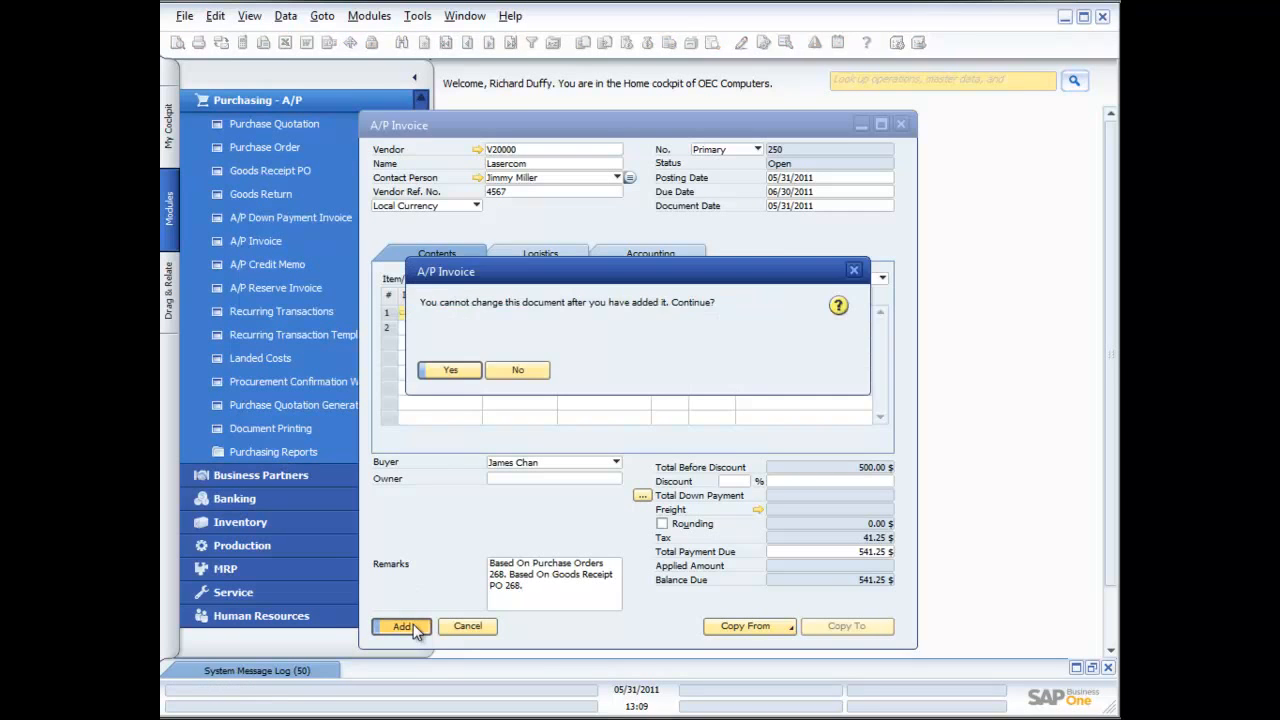
pyautogui.click(449, 372)
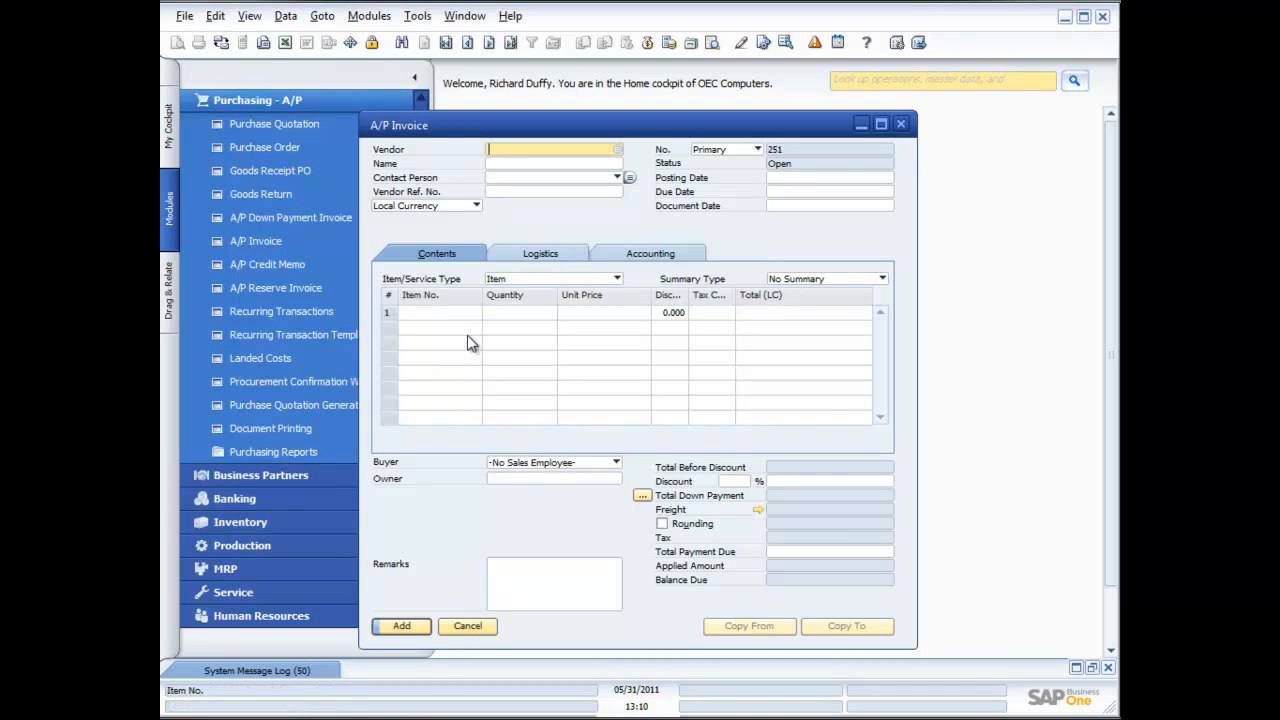
pyautogui.click(900, 125)
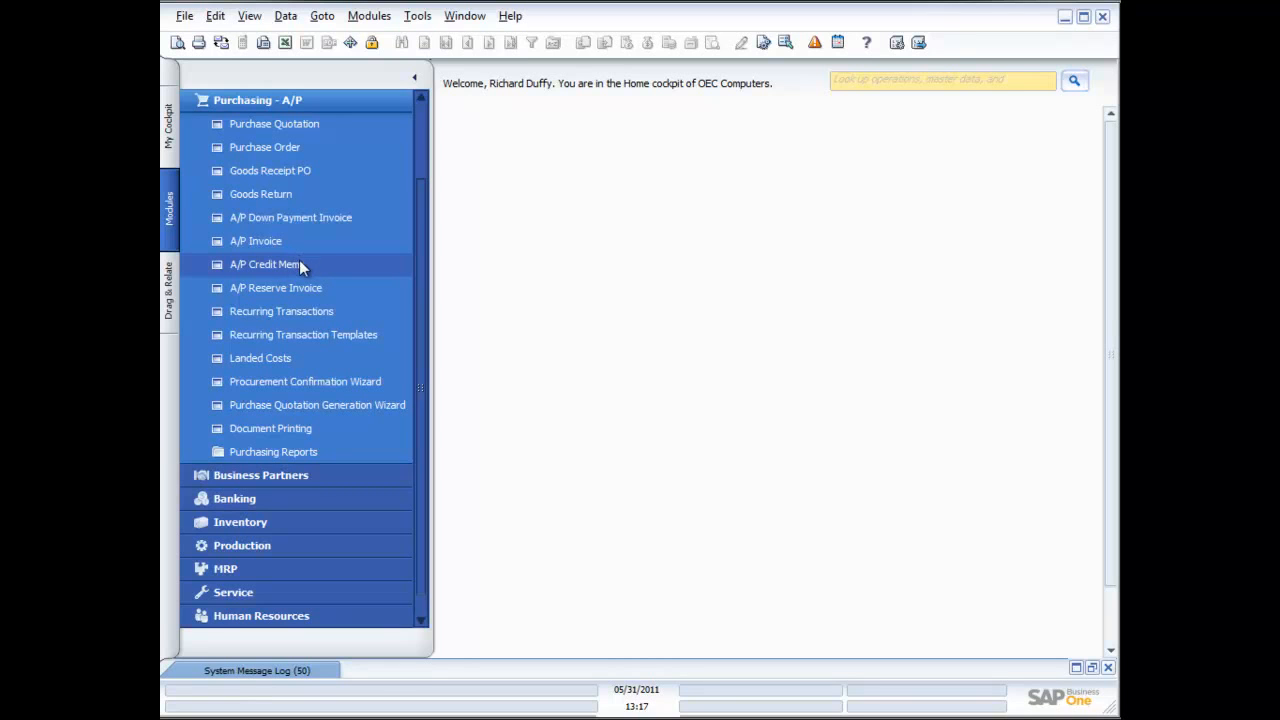
# - Start a new A/P Credit Memo for vendor V20000, Lasercom
pyautogui.click(283, 267)
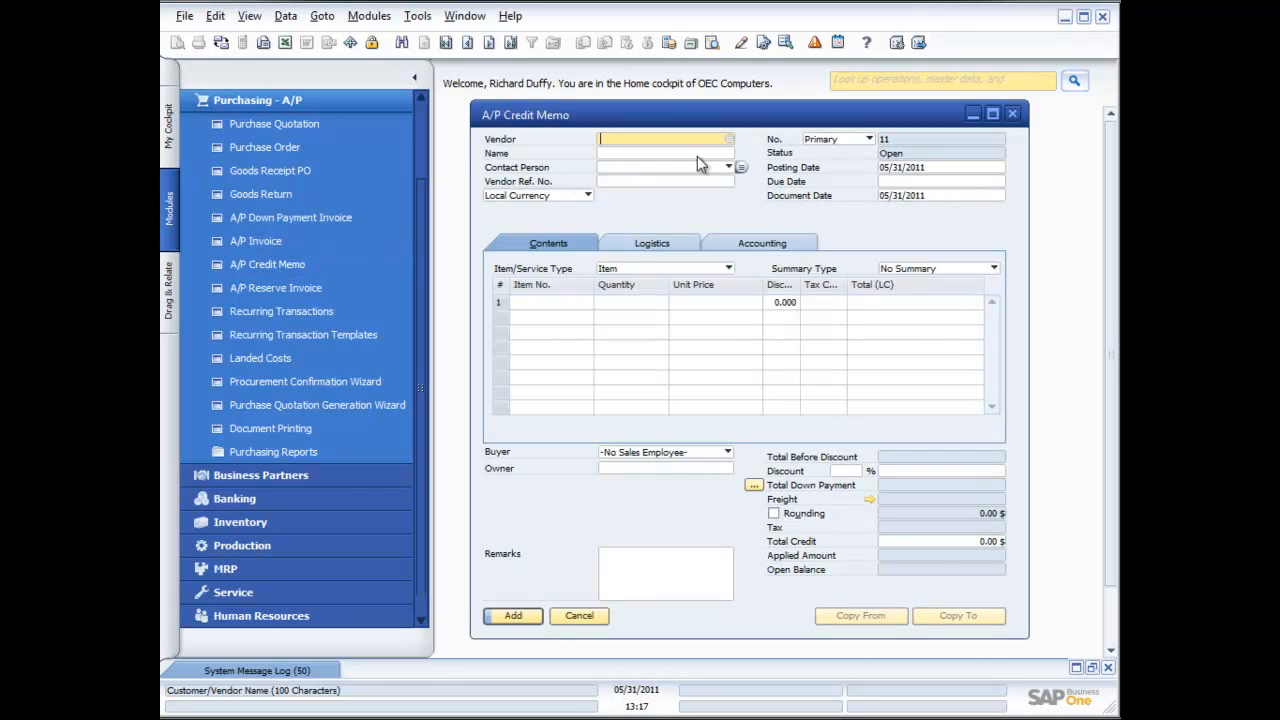
pyautogui.click(729, 139)
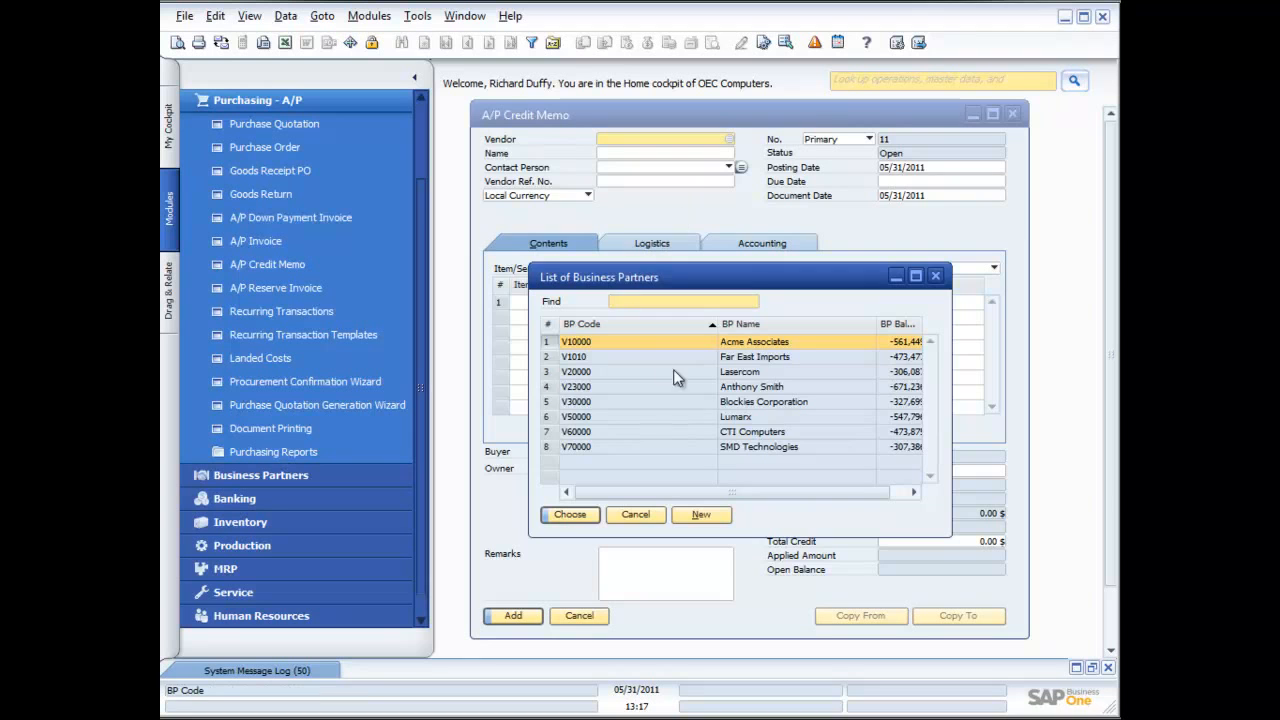
pyautogui.doubleClick(688, 374)
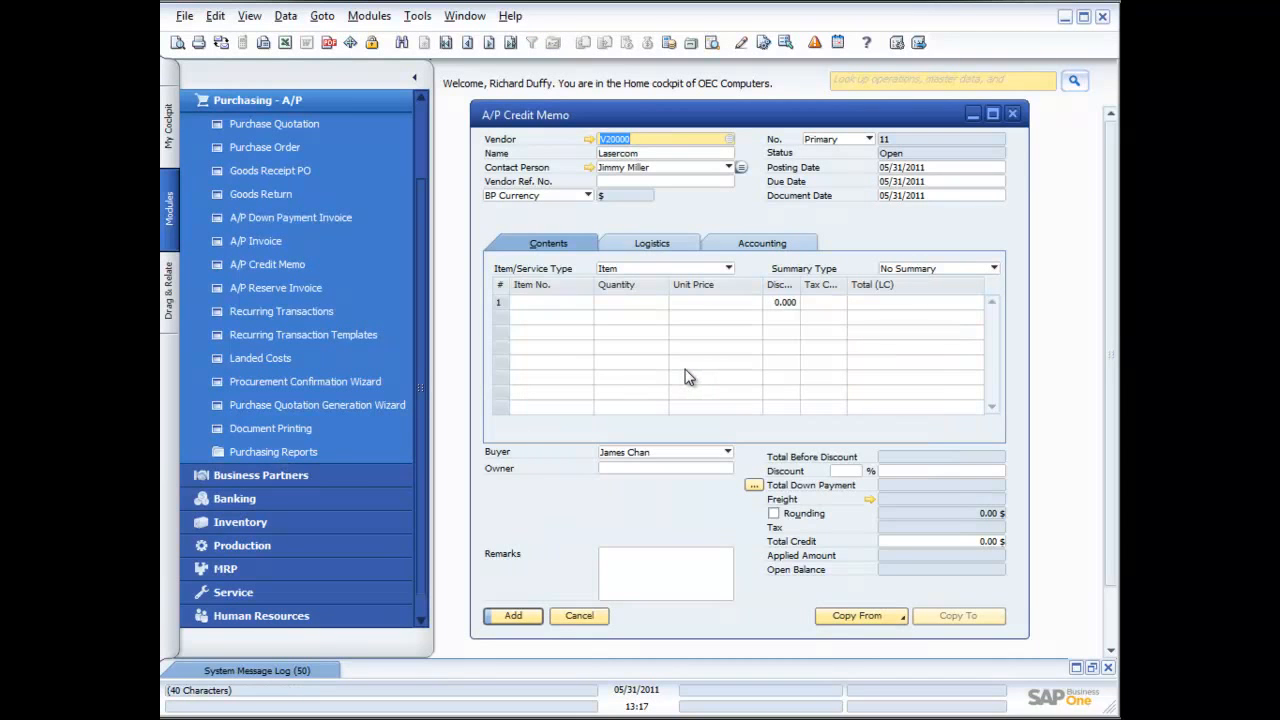
# - Copy Lasercom's A/P Invoice dated 05/31/2011 into the credit memo, using the base document's row exchange rate and drawing all data
pyautogui.click(895, 618)
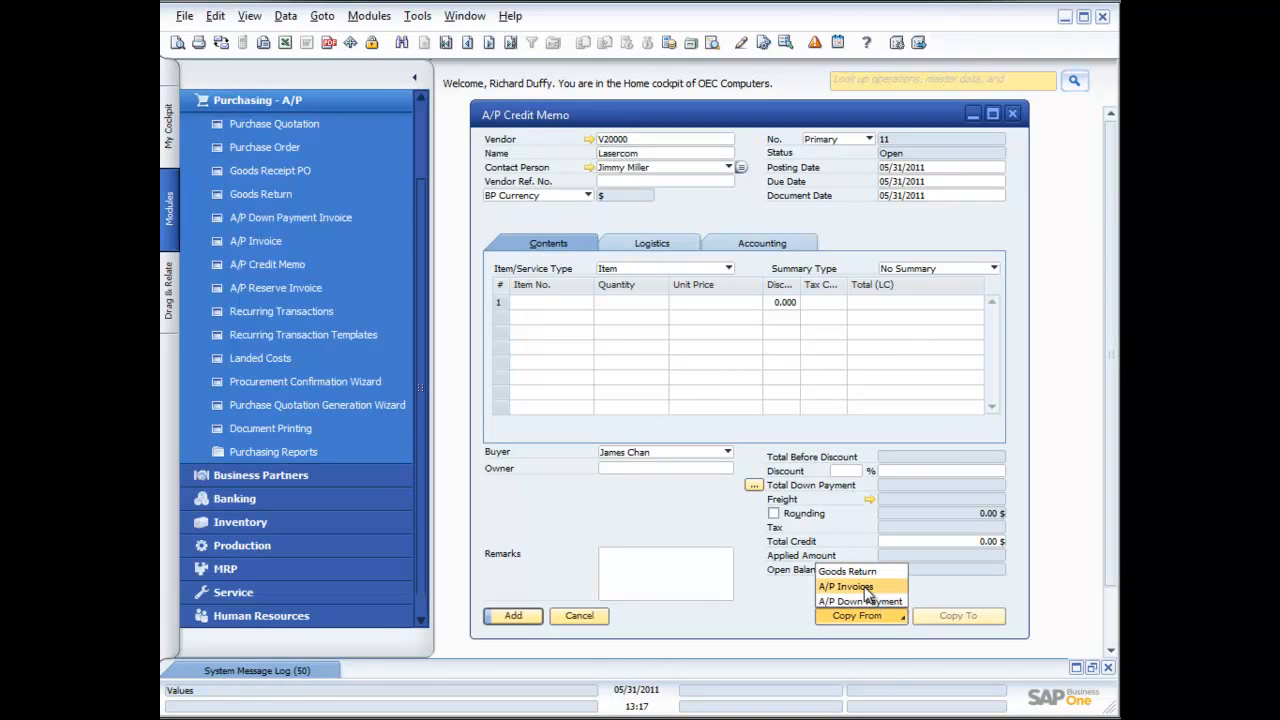
pyautogui.click(846, 586)
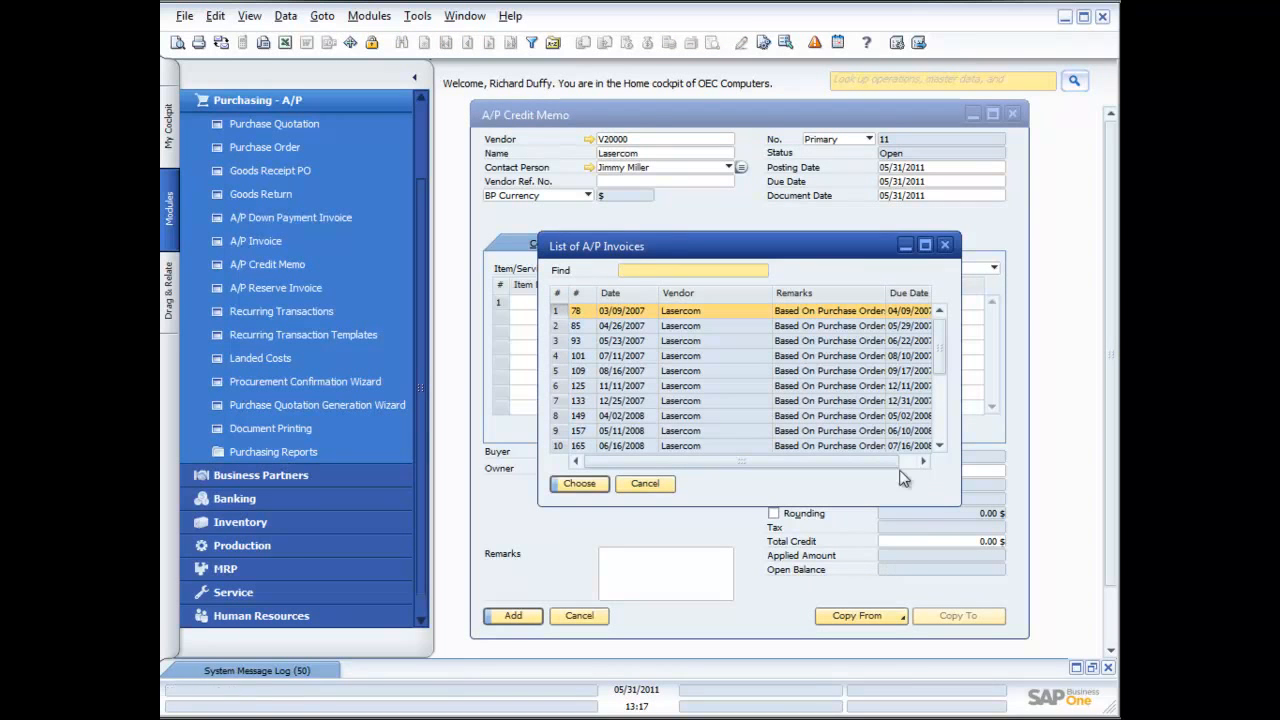
pyautogui.click(639, 292)
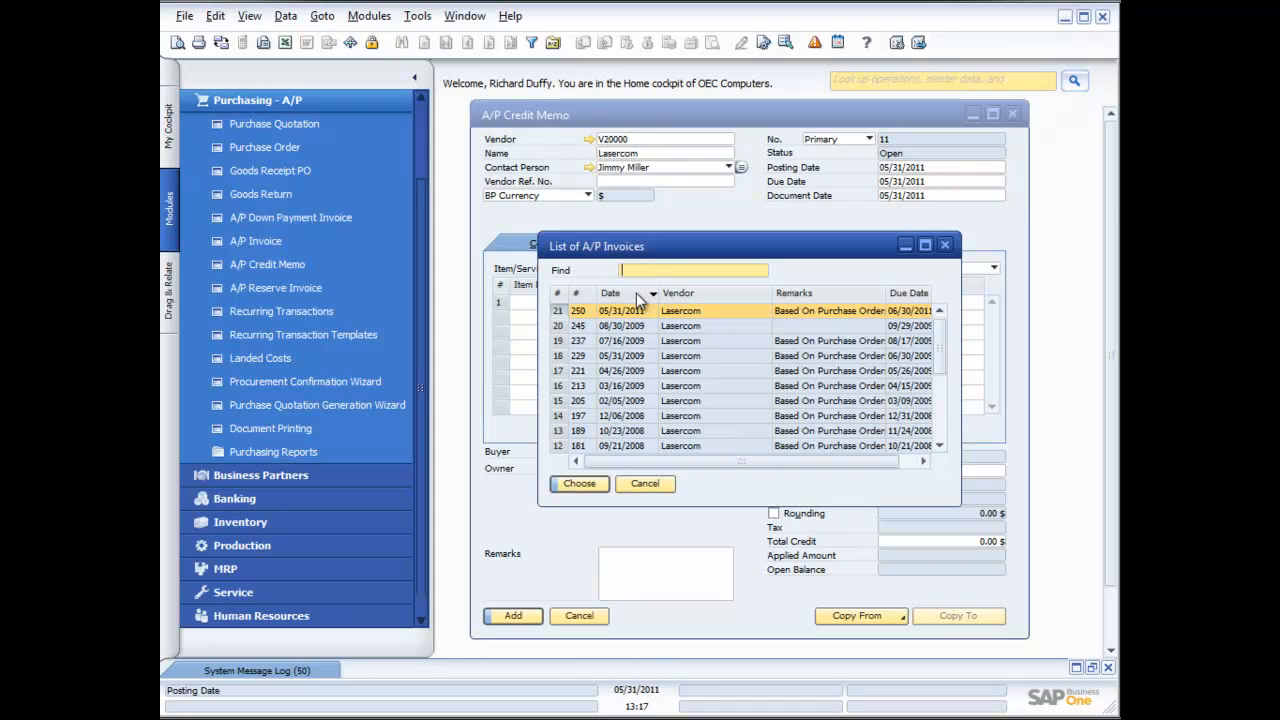
pyautogui.click(585, 485)
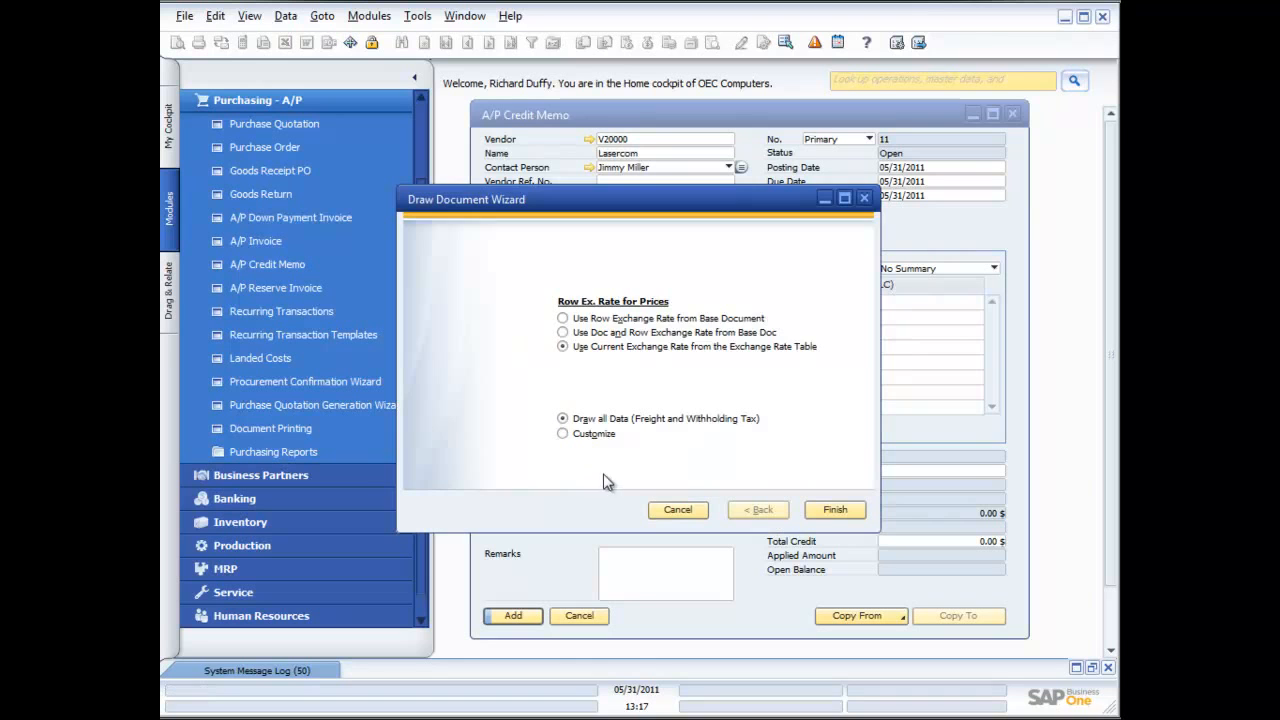
pyautogui.click(587, 319)
pyautogui.click(833, 511)
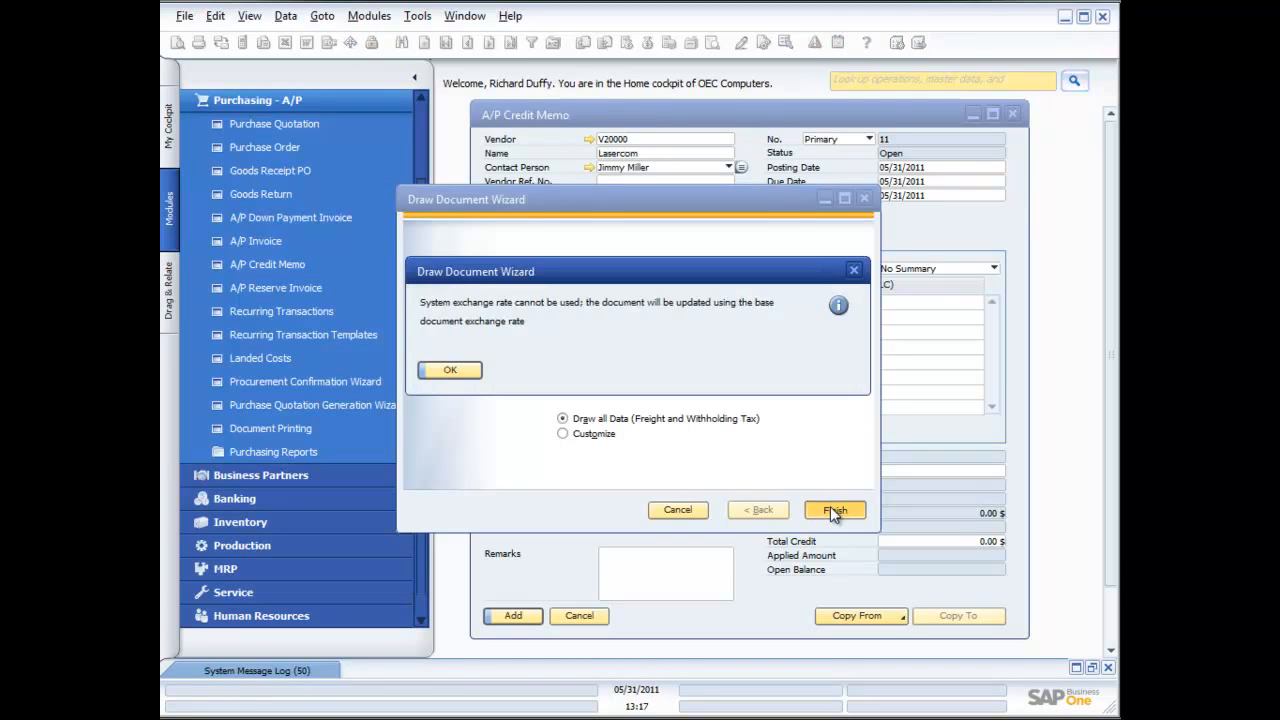
pyautogui.click(450, 370)
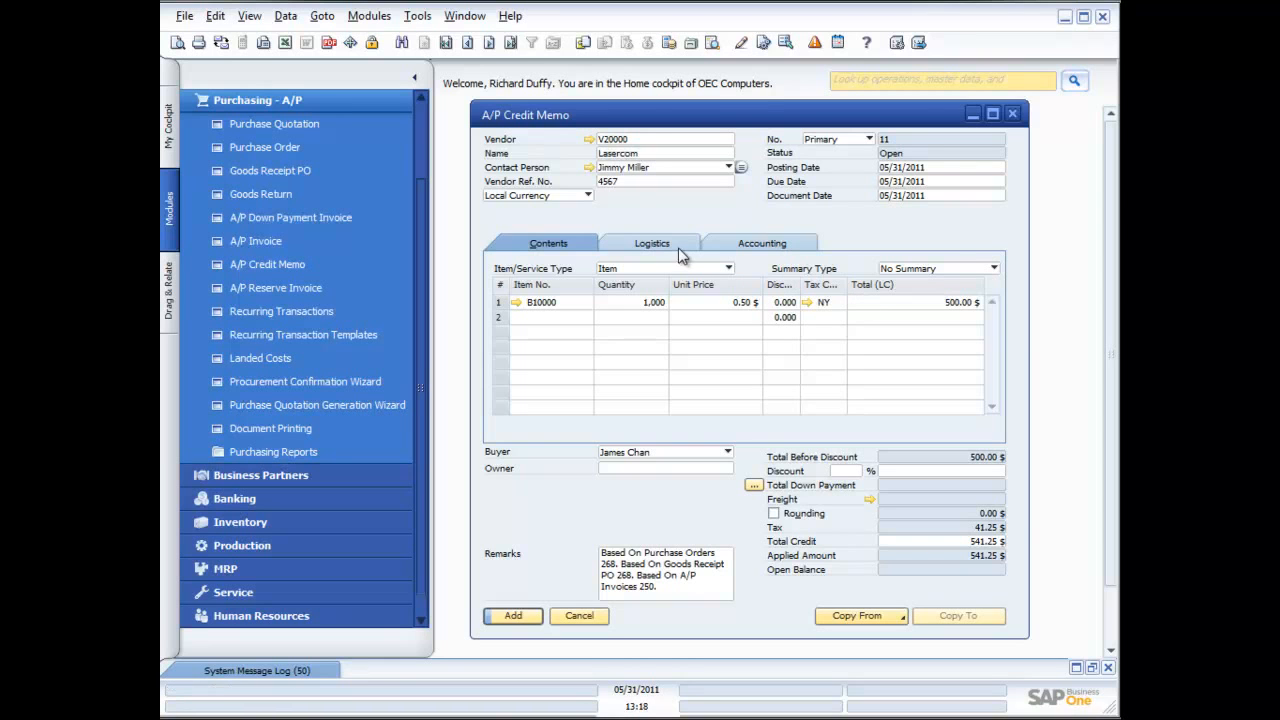
# - Try a quantity of 250 for item B10000 in the credit memo and restore it to 1000
pyautogui.click(628, 306)
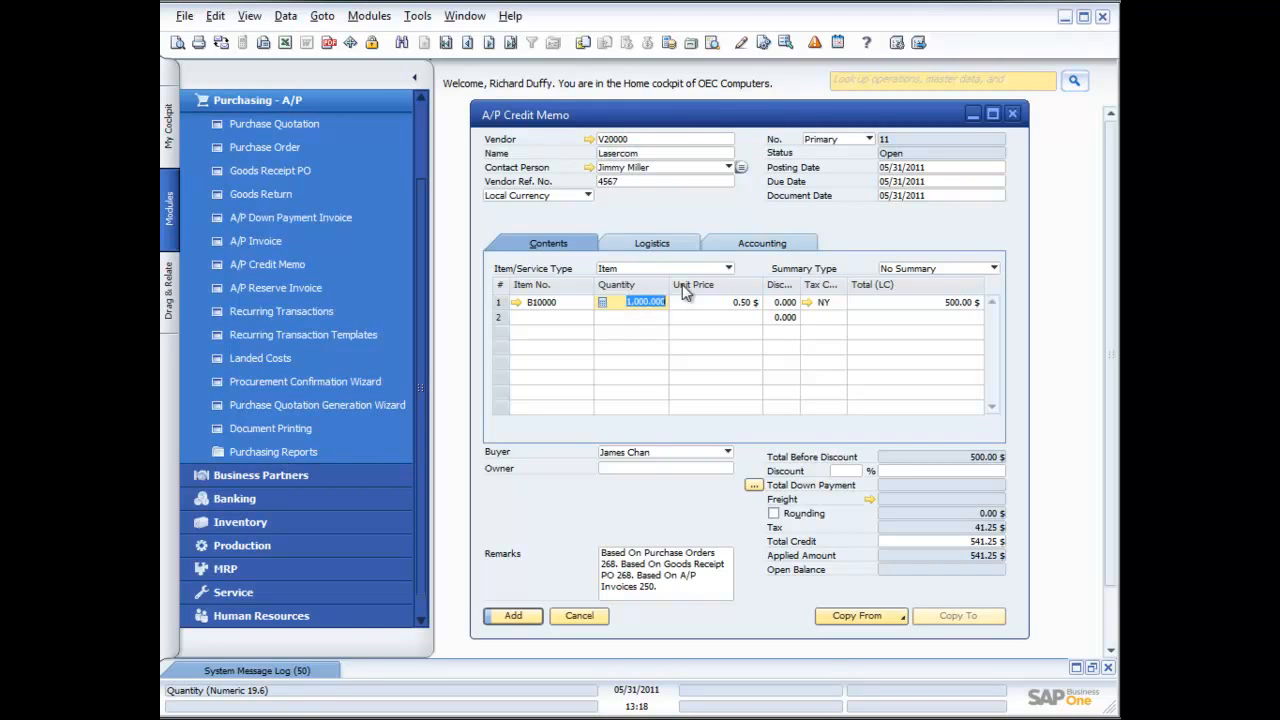
pyautogui.write('250')
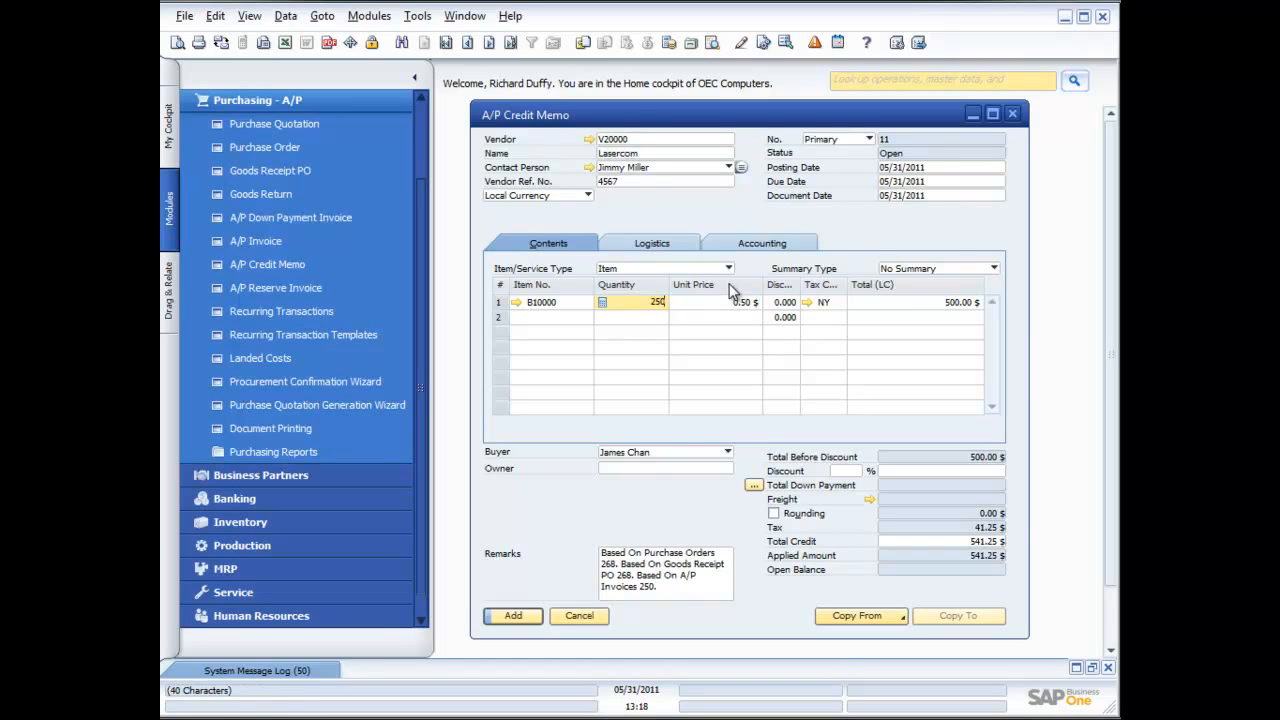
pyautogui.press('Tab')
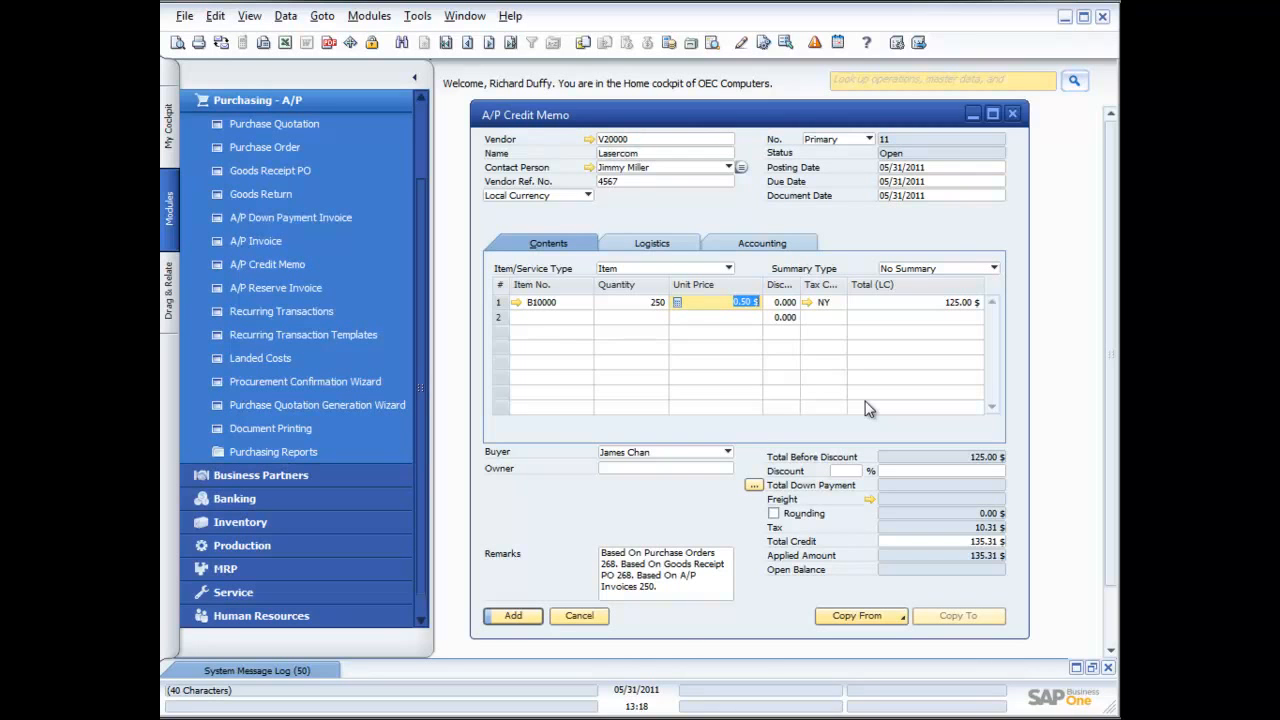
pyautogui.doubleClick(645, 302)
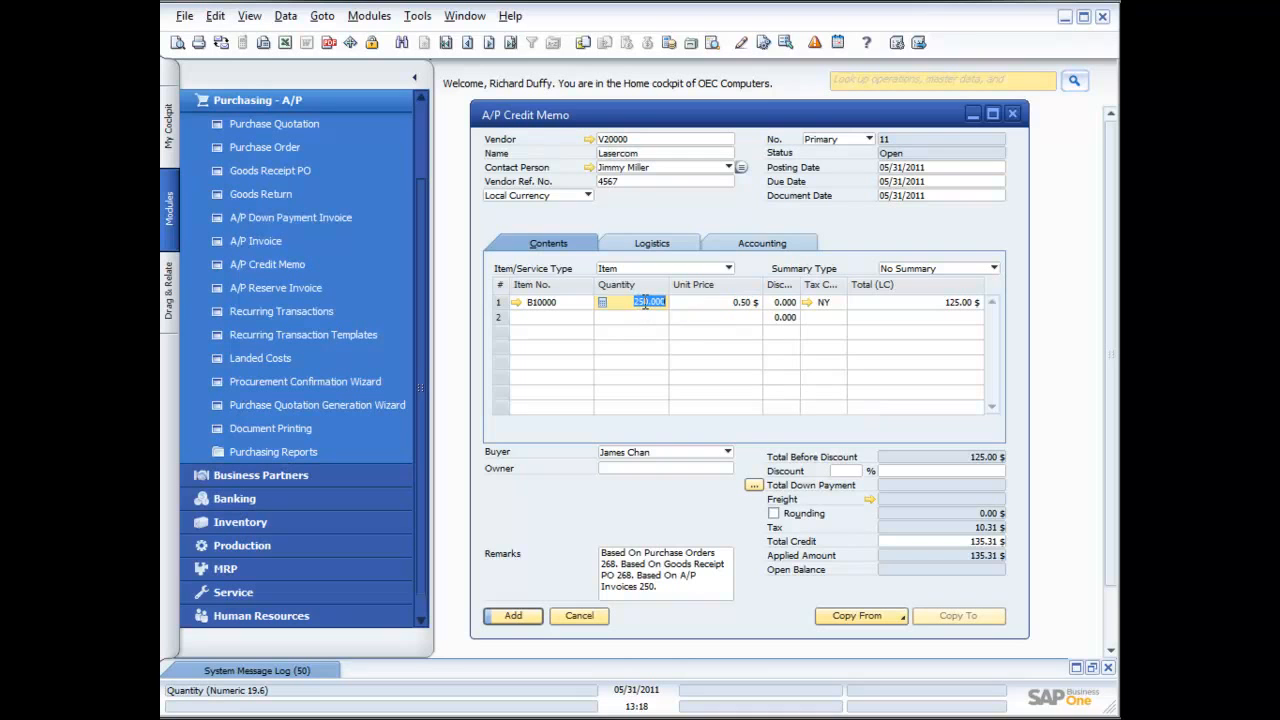
pyautogui.write('1000')
pyautogui.press('Tab')
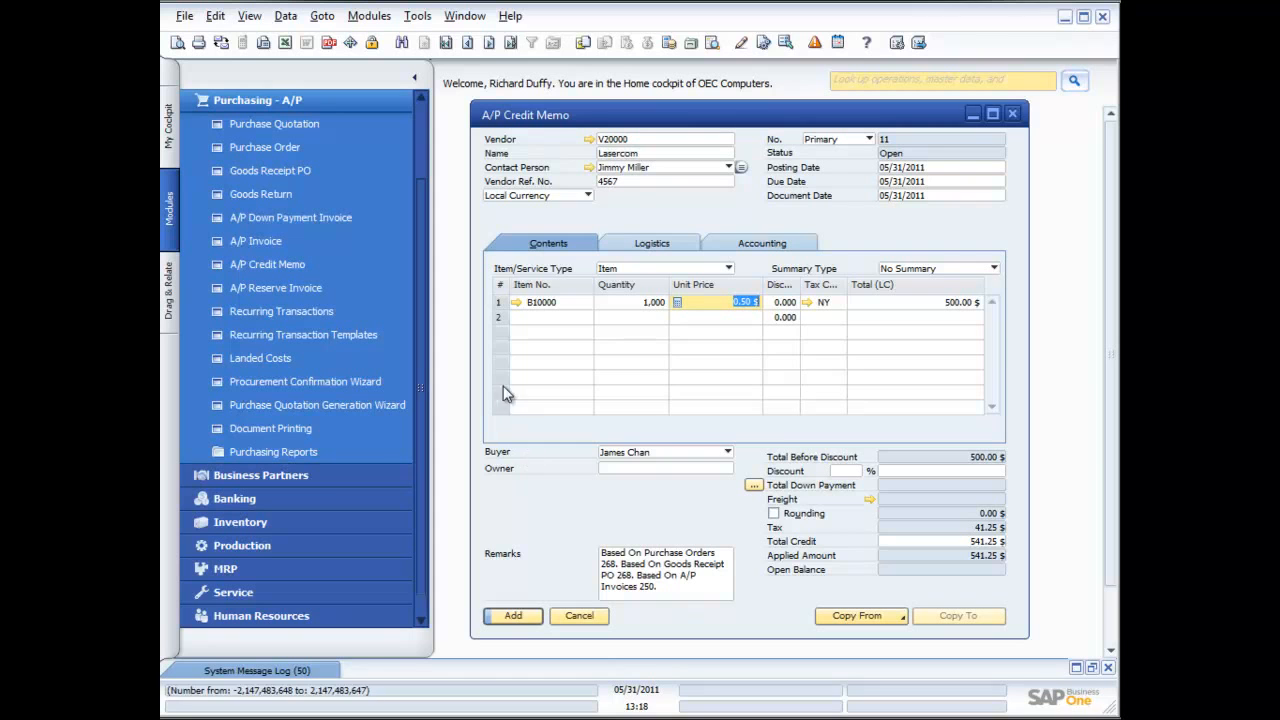
# - Start adding the credit memo and allocate 1000 units from batch 1ACG2 to item B10000, saving the batch selection
pyautogui.click(513, 614)
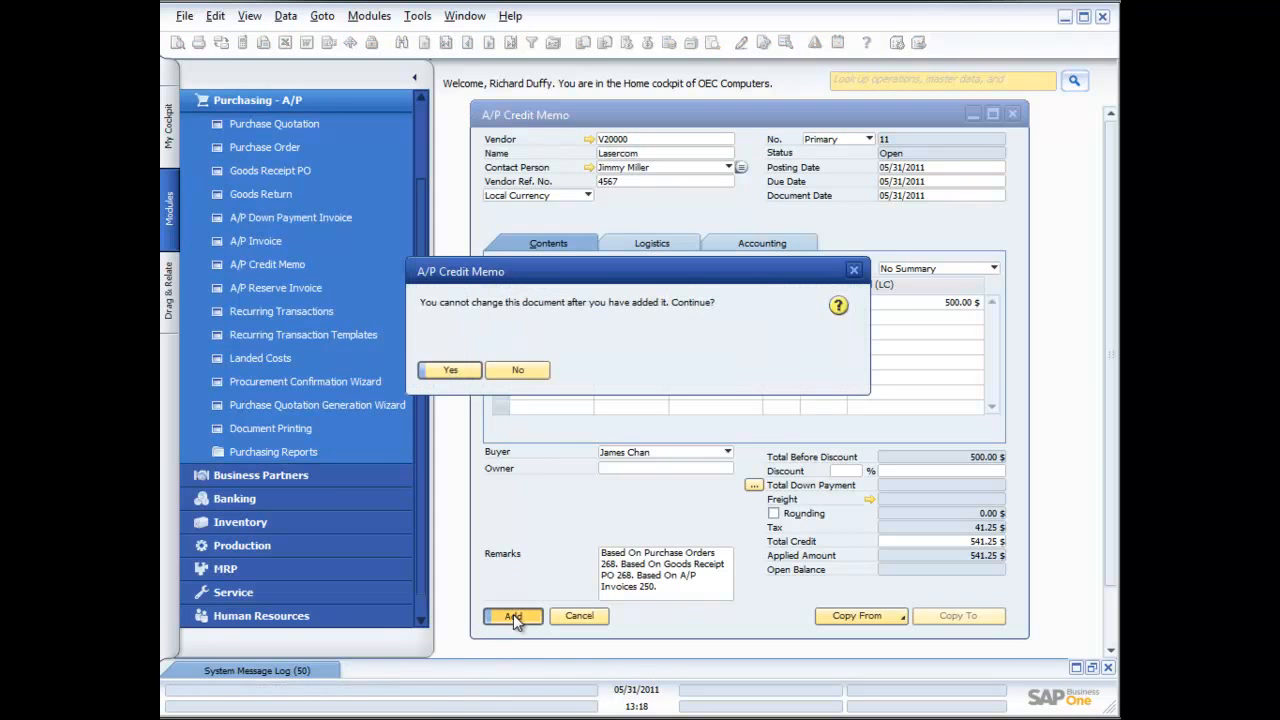
pyautogui.click(446, 368)
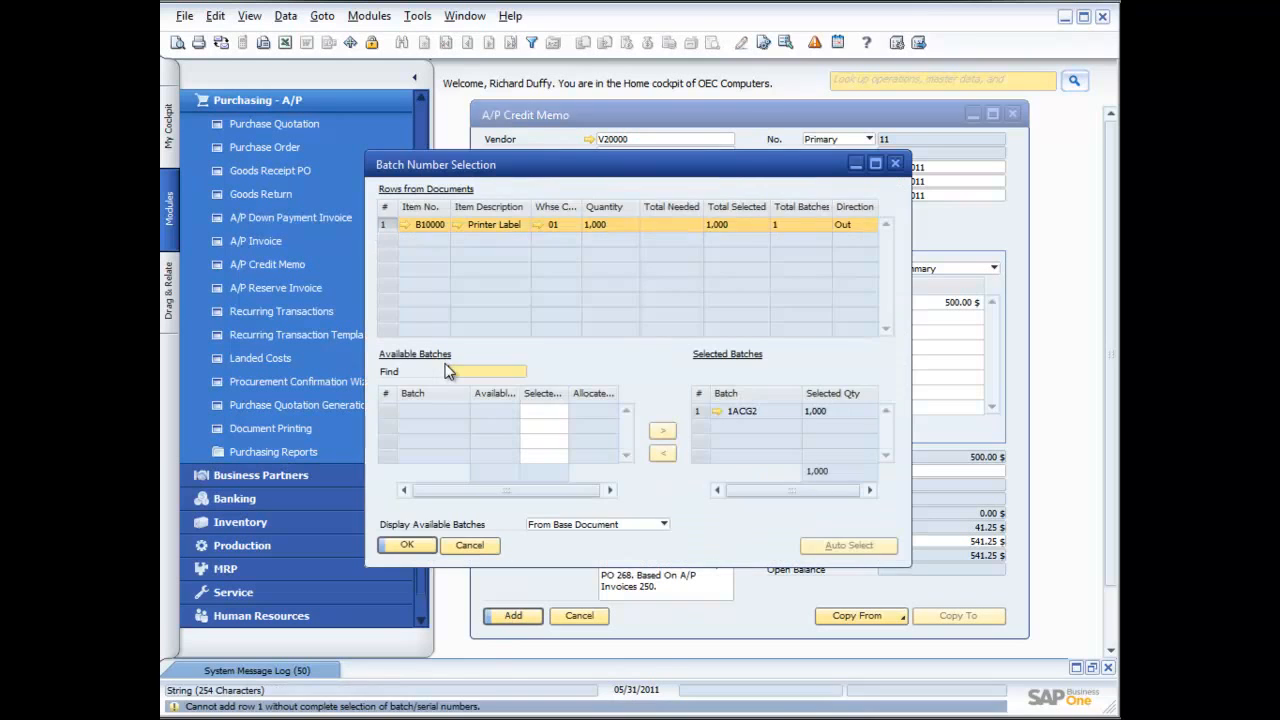
pyautogui.click(543, 412)
pyautogui.write('1')
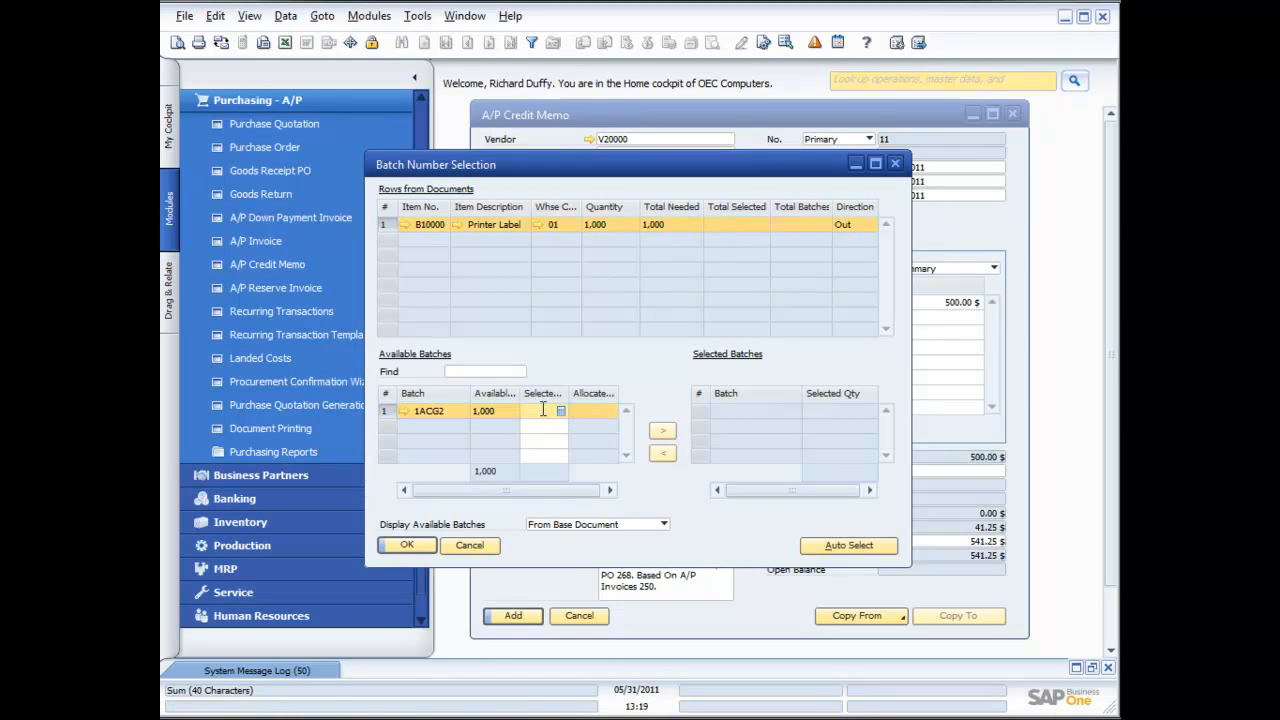
pyautogui.write('000')
pyautogui.click(662, 431)
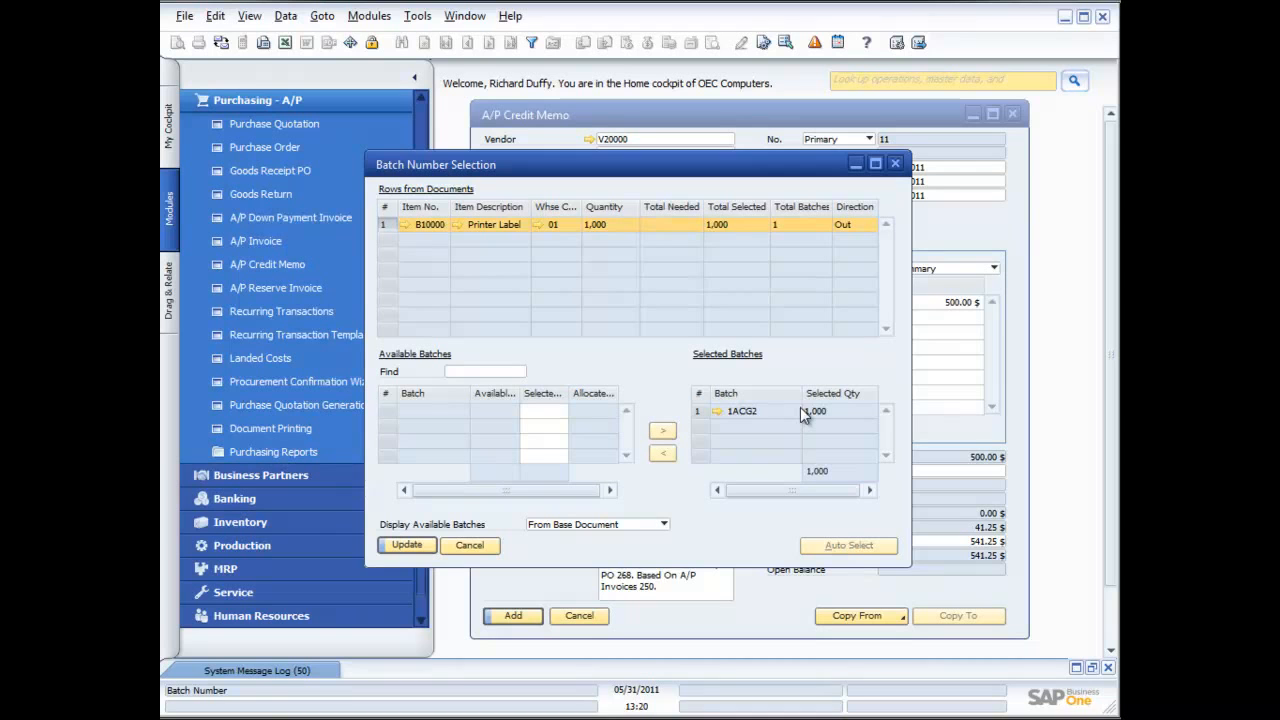
pyautogui.click(416, 546)
pyautogui.click(414, 546)
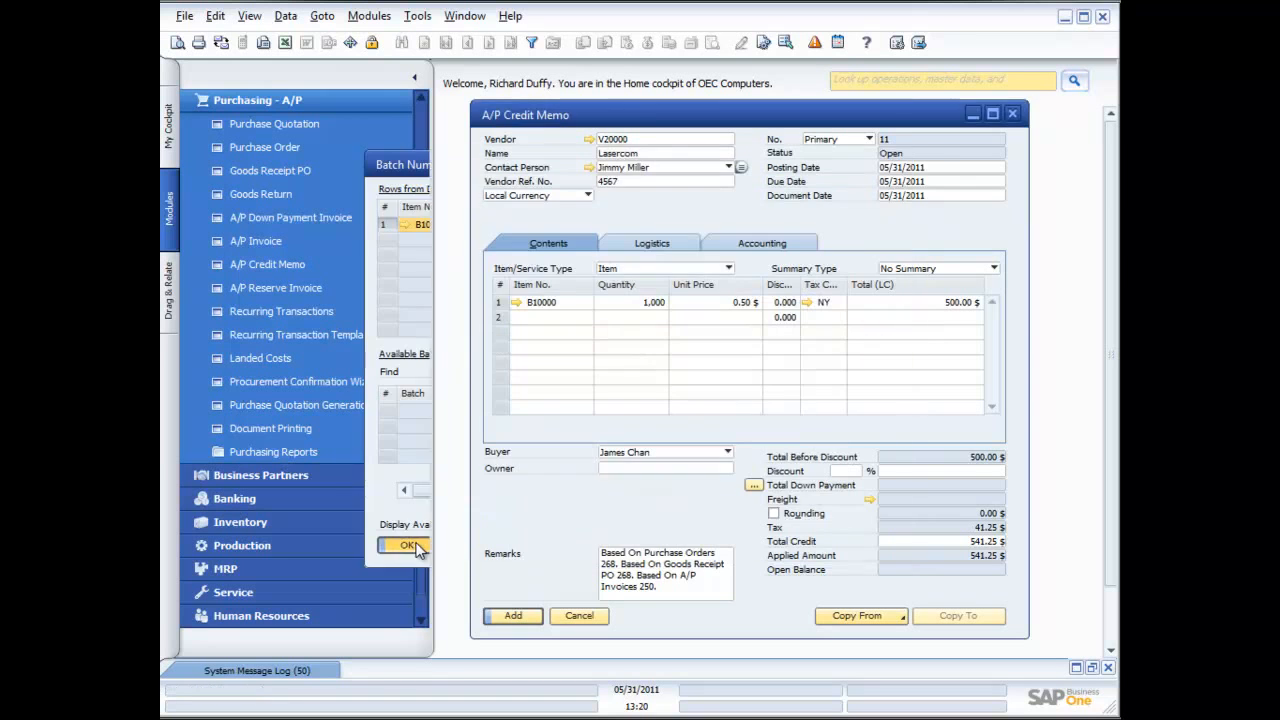
# - Add the Lasercom A/P Credit Memo, confirming that it cannot be changed, and close the credit memo window
pyautogui.click(511, 617)
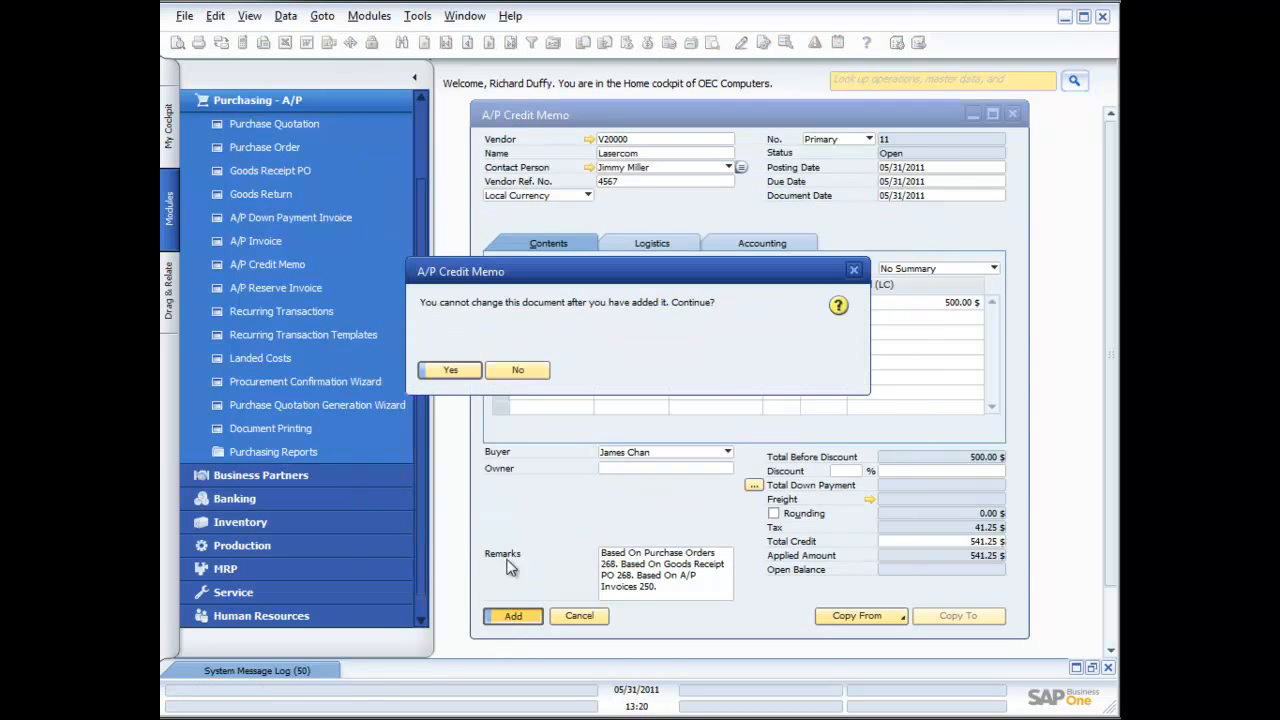
pyautogui.click(467, 375)
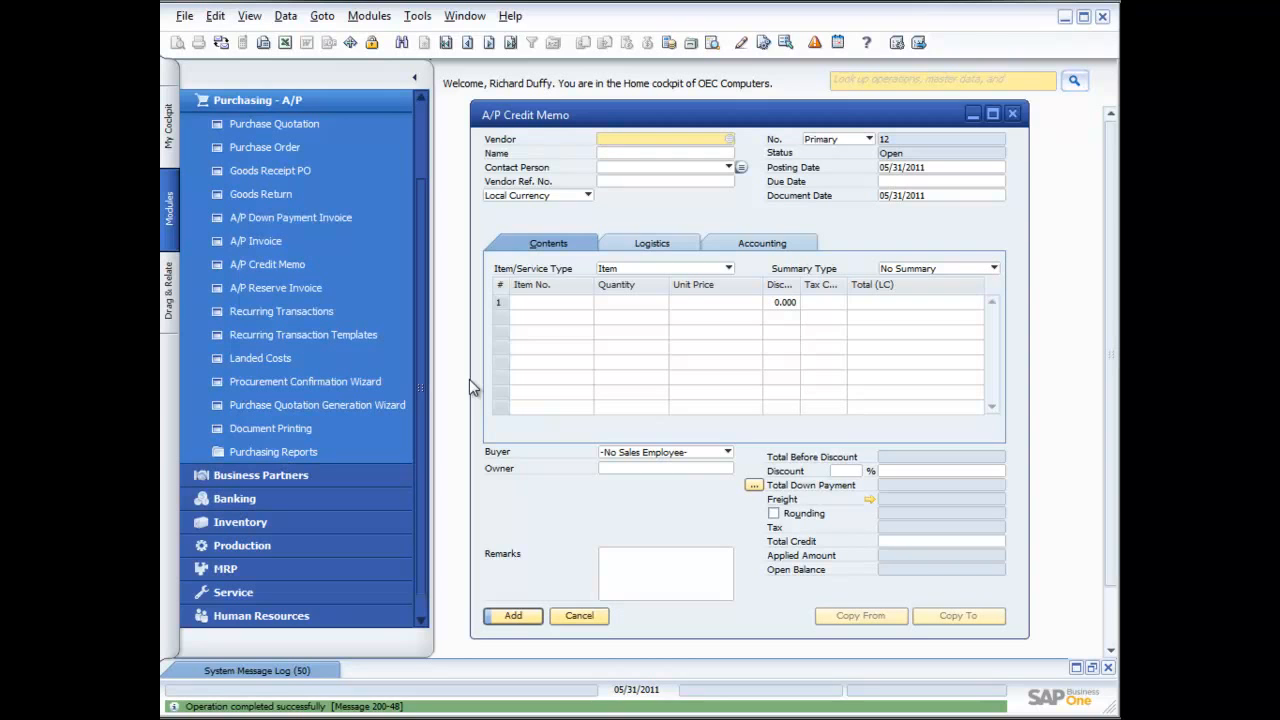
pyautogui.click(584, 615)
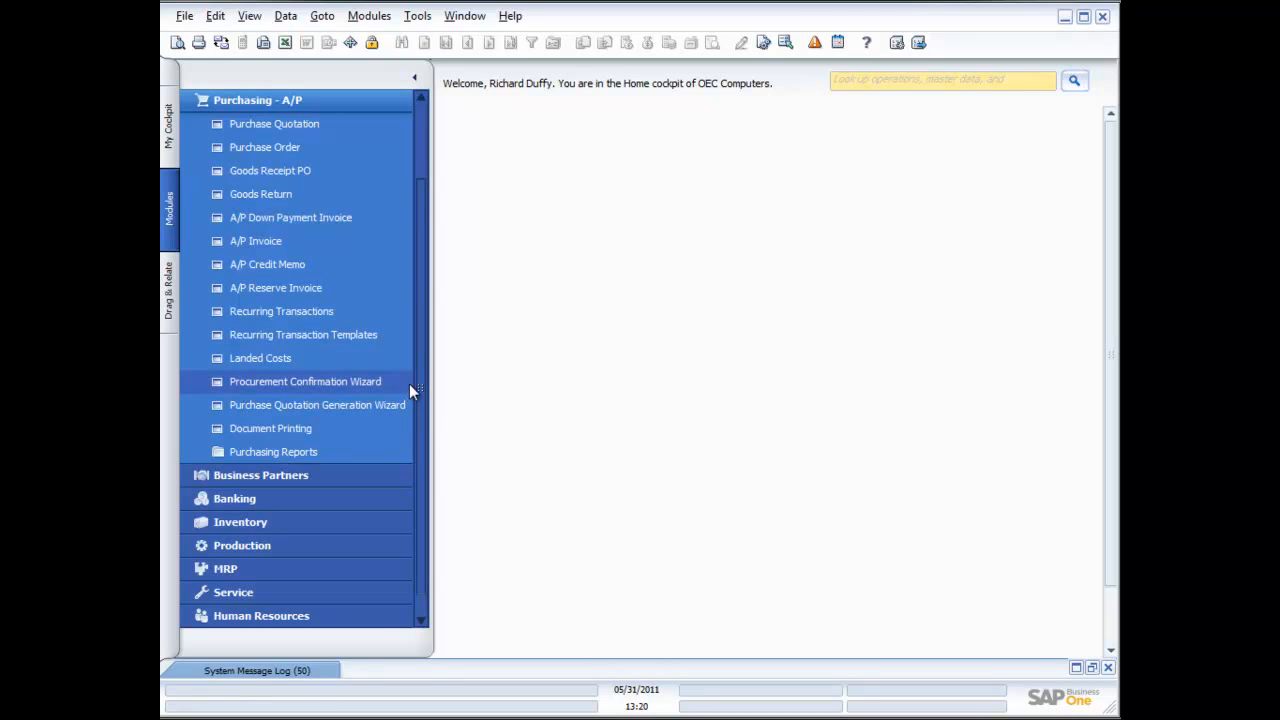
# - Start a new Goods Return for vendor V50000, Lumarx
pyautogui.click(279, 195)
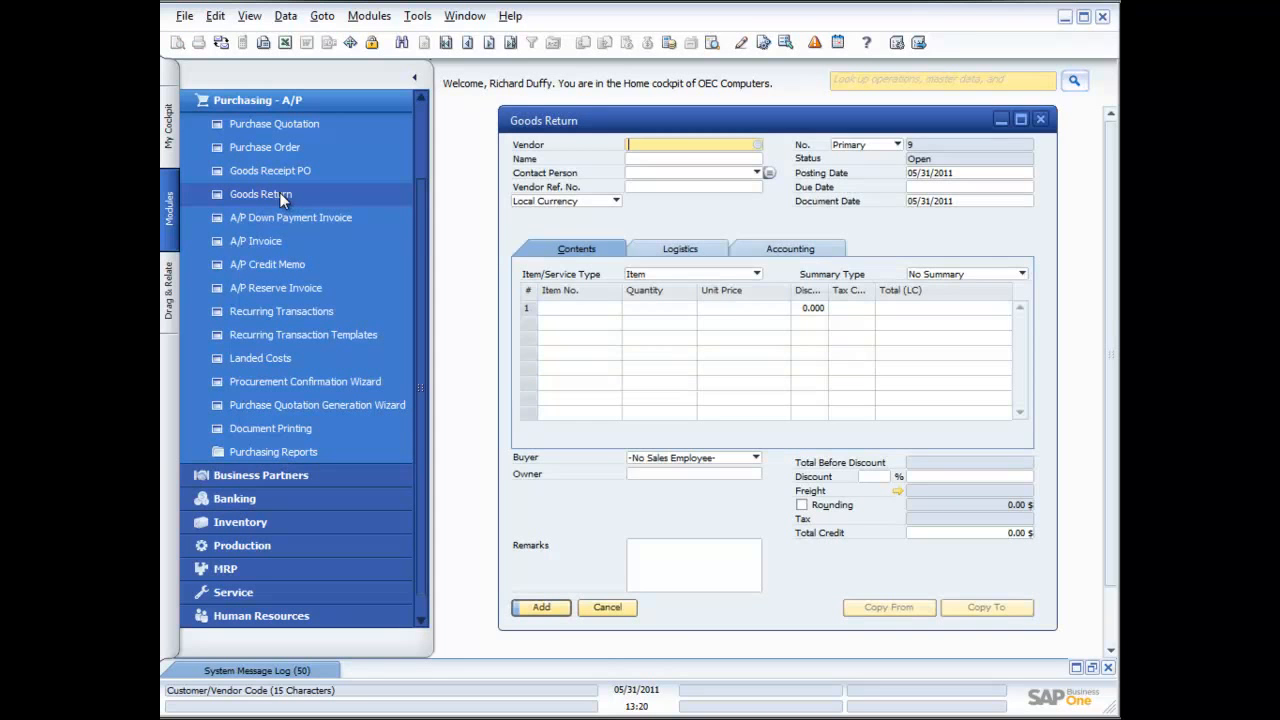
pyautogui.click(757, 145)
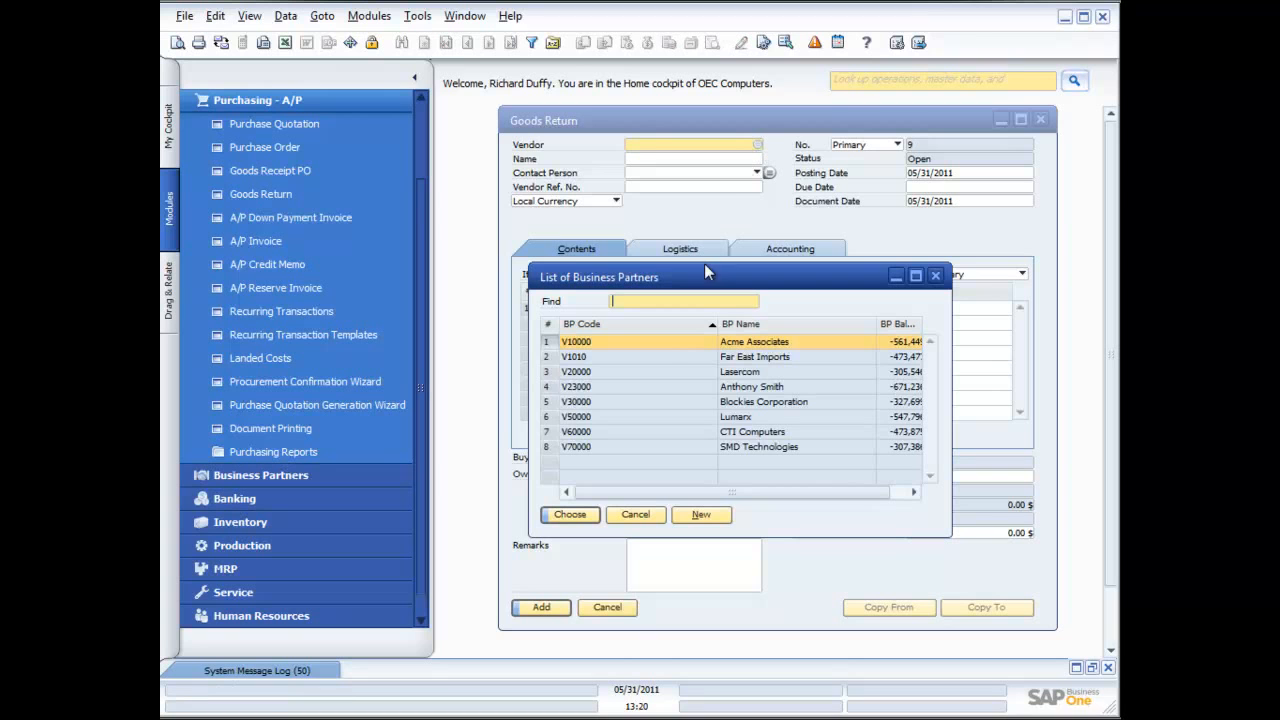
pyautogui.doubleClick(703, 418)
# - Copy Lumarx's Goods Receipt PO dated 12/05/2009 into the Goods Return, using the base document's row exchange rate and drawing all data
pyautogui.click(926, 613)
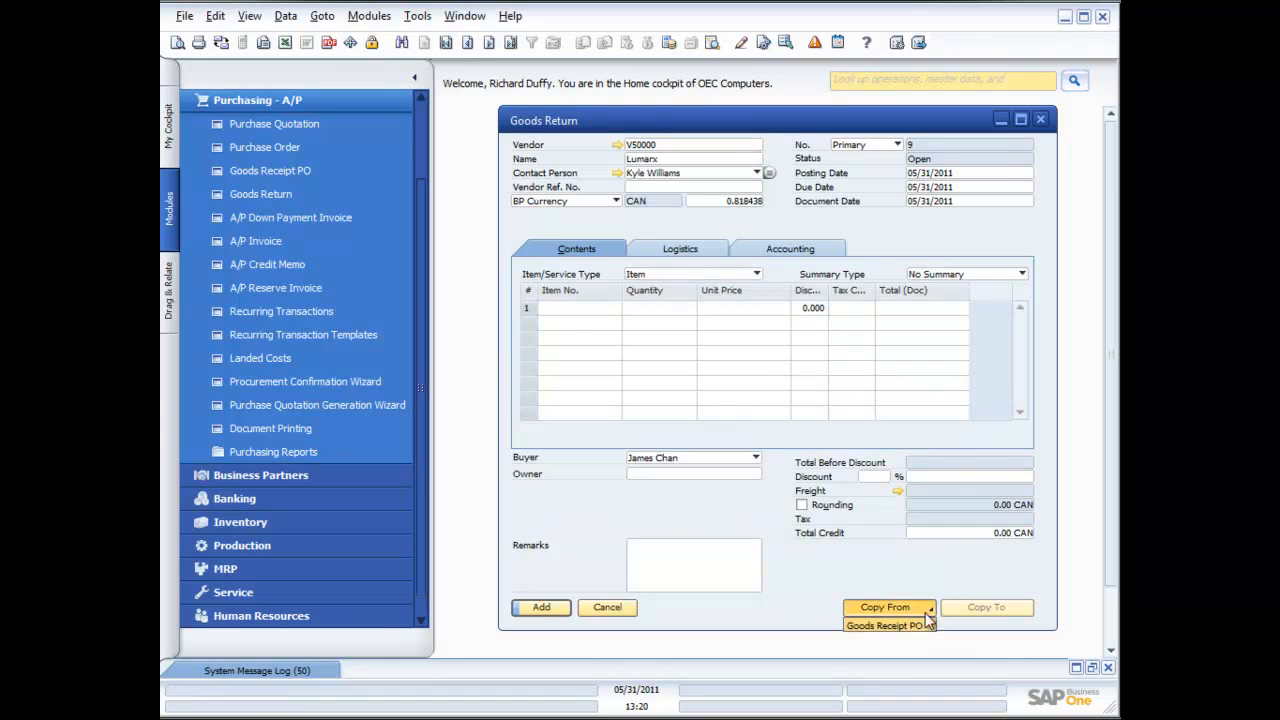
pyautogui.click(910, 626)
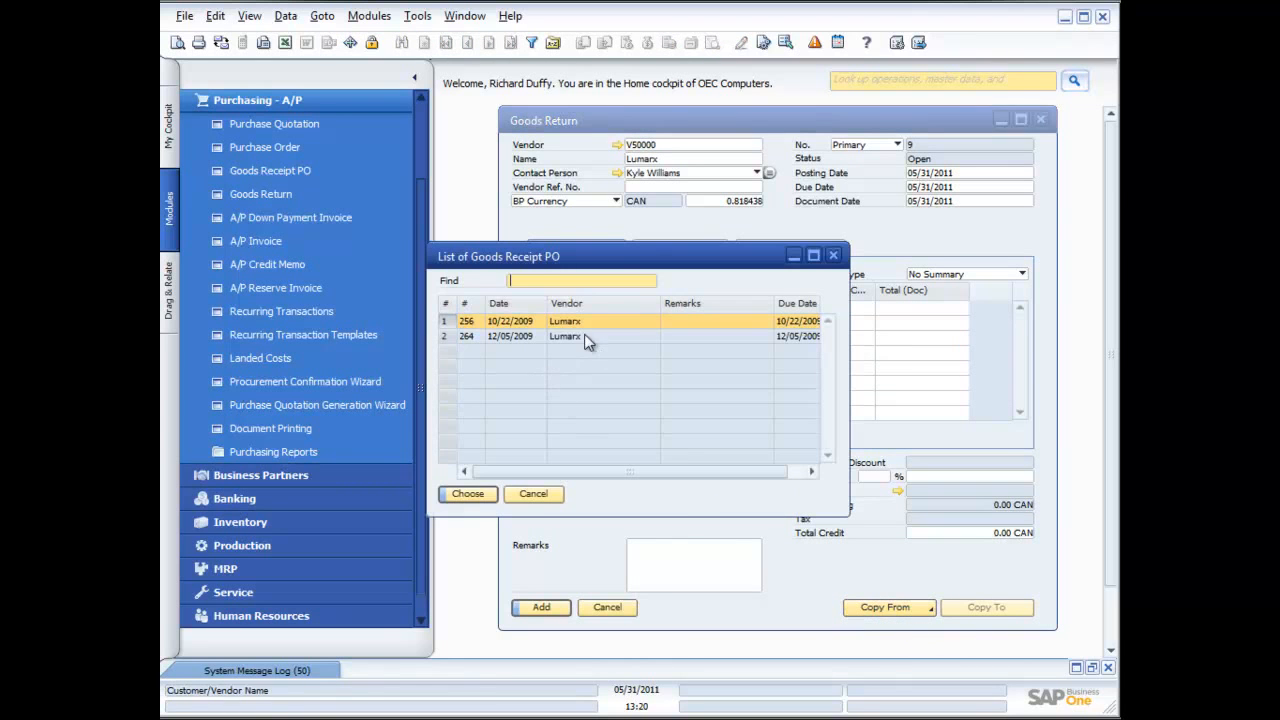
pyautogui.doubleClick(557, 340)
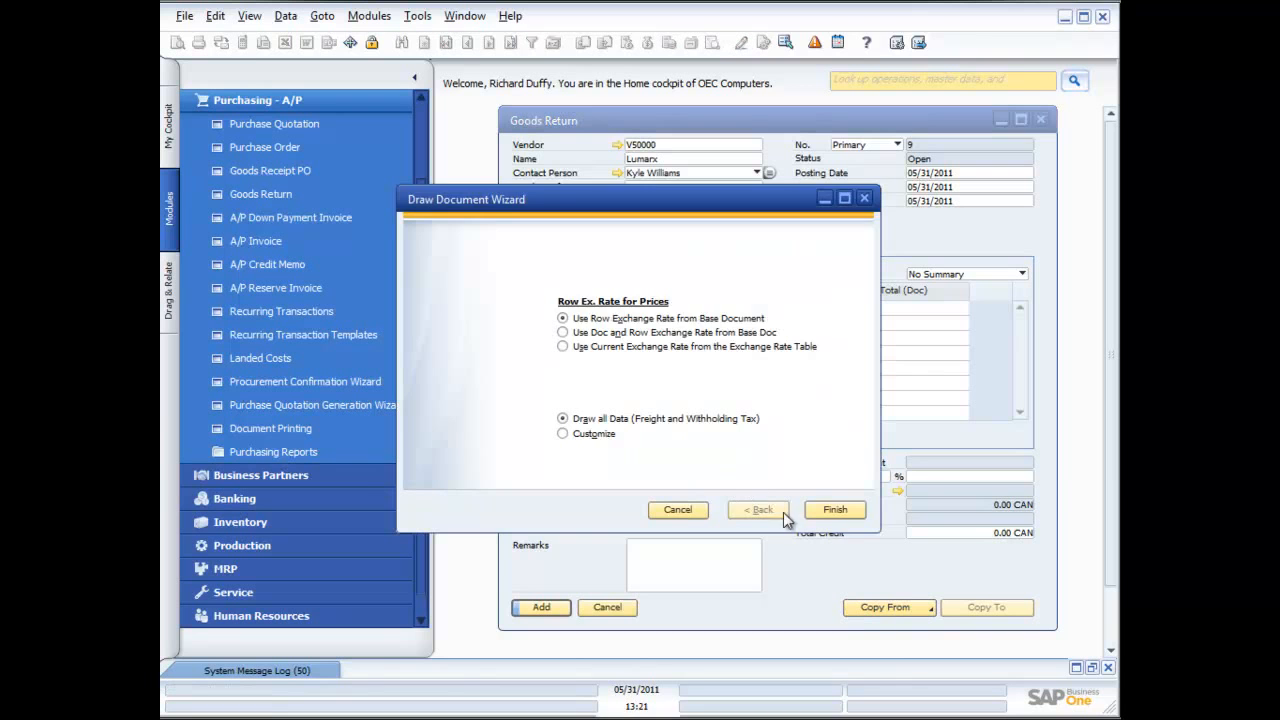
pyautogui.click(845, 513)
pyautogui.click(454, 367)
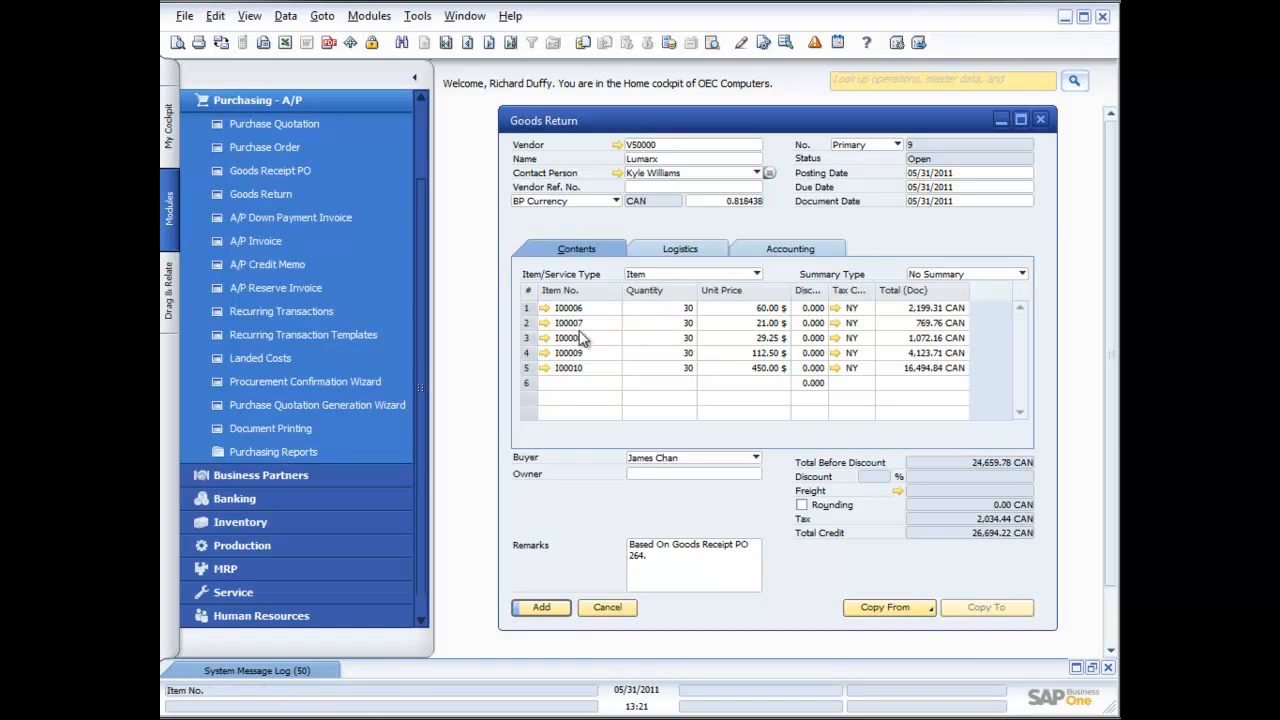
pyautogui.click(528, 323)
pyautogui.rightClick(530, 330)
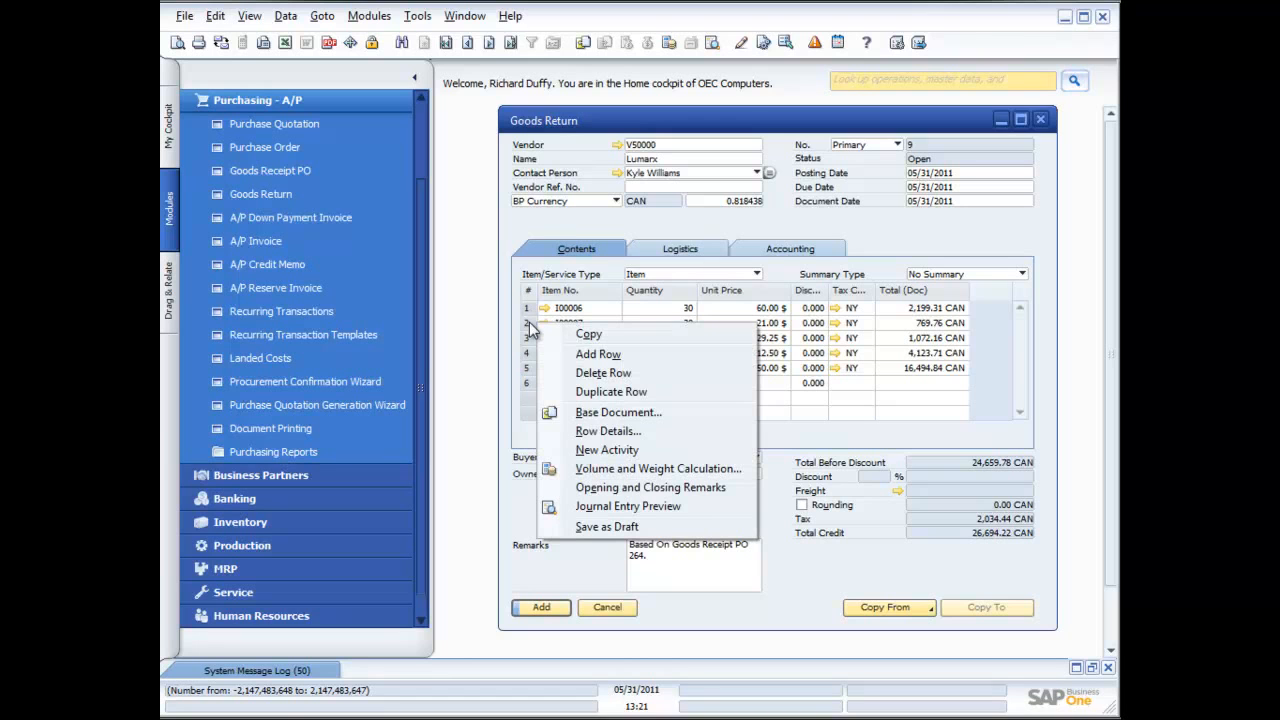
pyautogui.click(924, 256)
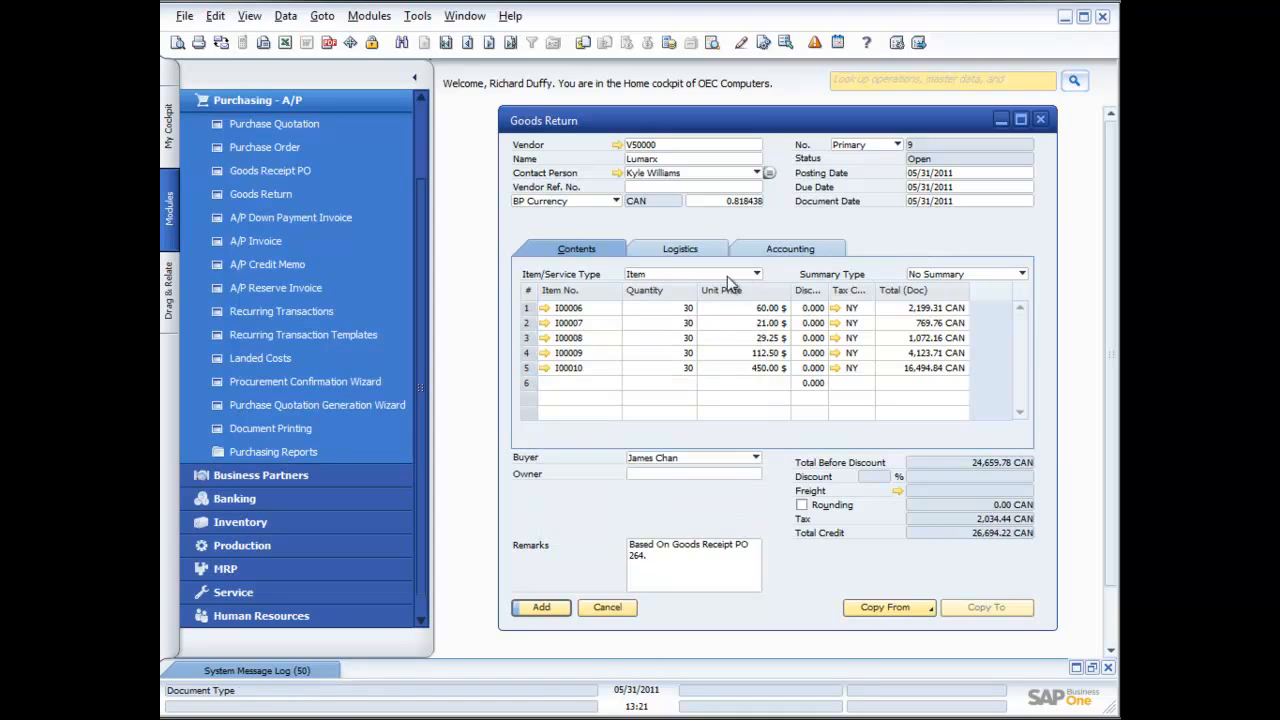
pyautogui.click(525, 324)
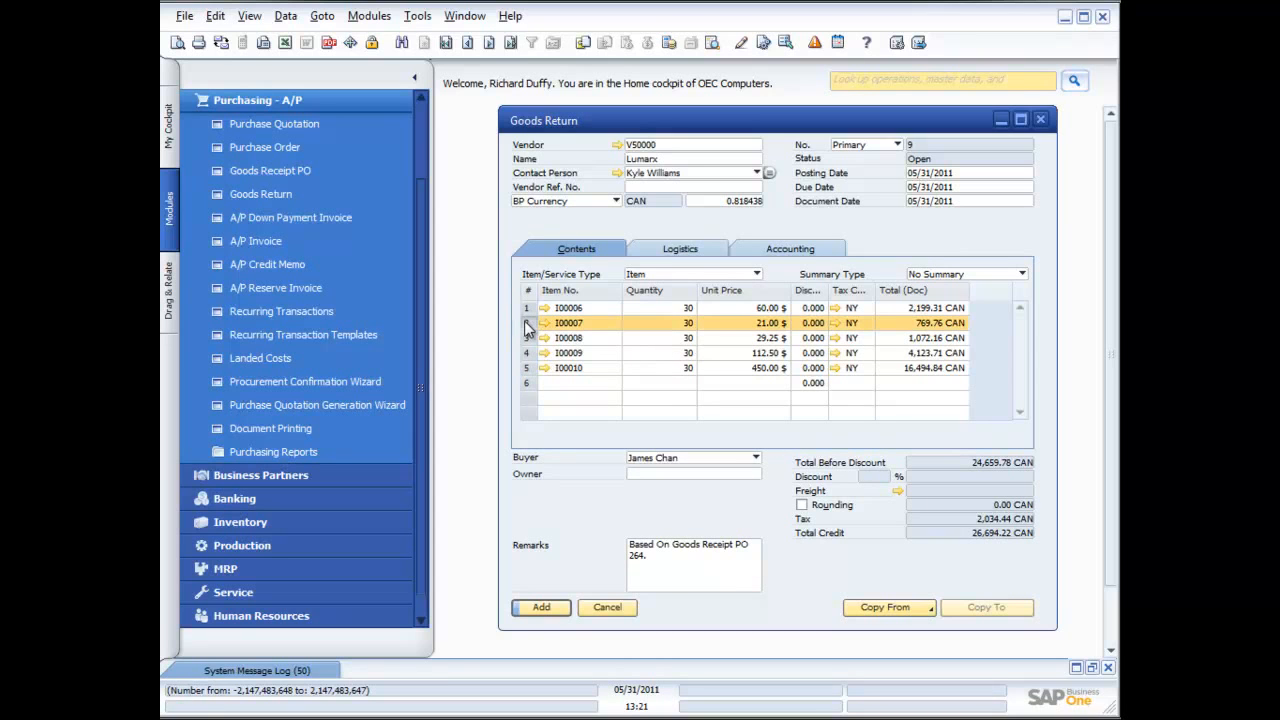
pyautogui.click(527, 366)
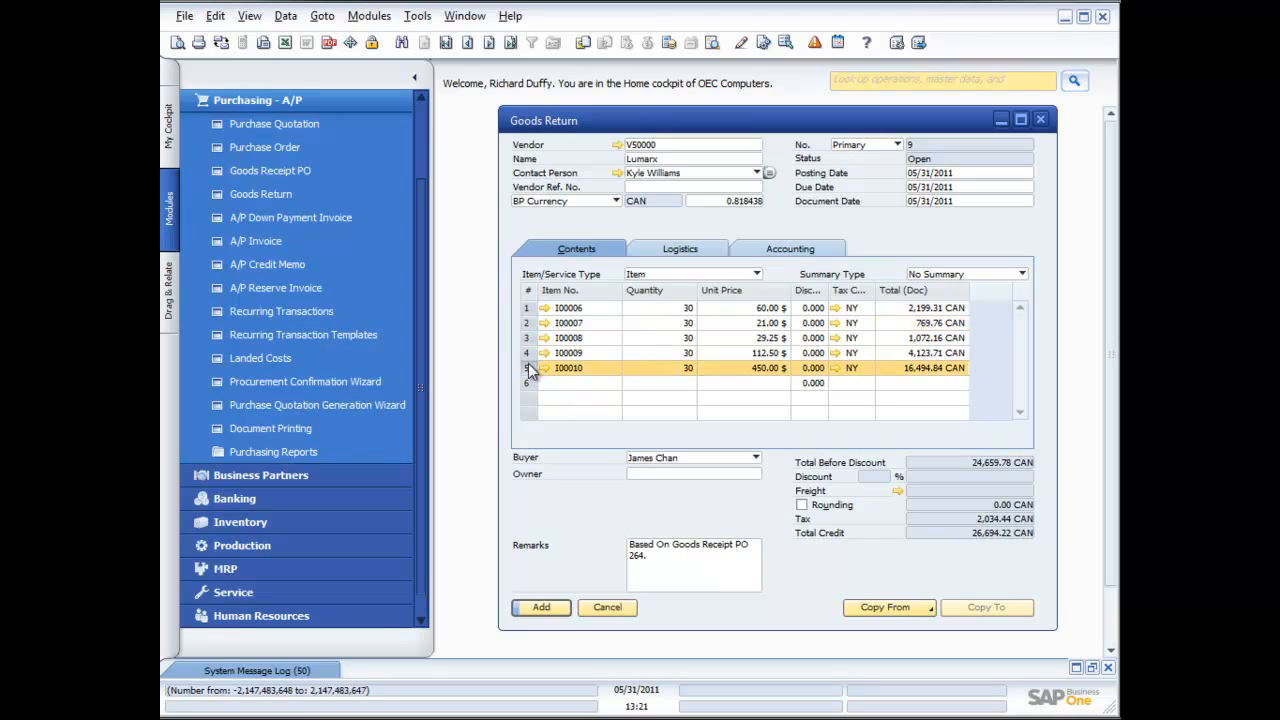
# - Delete the rows for items I00007, I00008, I00009 and I00010 from the Goods Return, keeping only I00006
pyautogui.click(533, 321)
pyautogui.rightClick(533, 321)
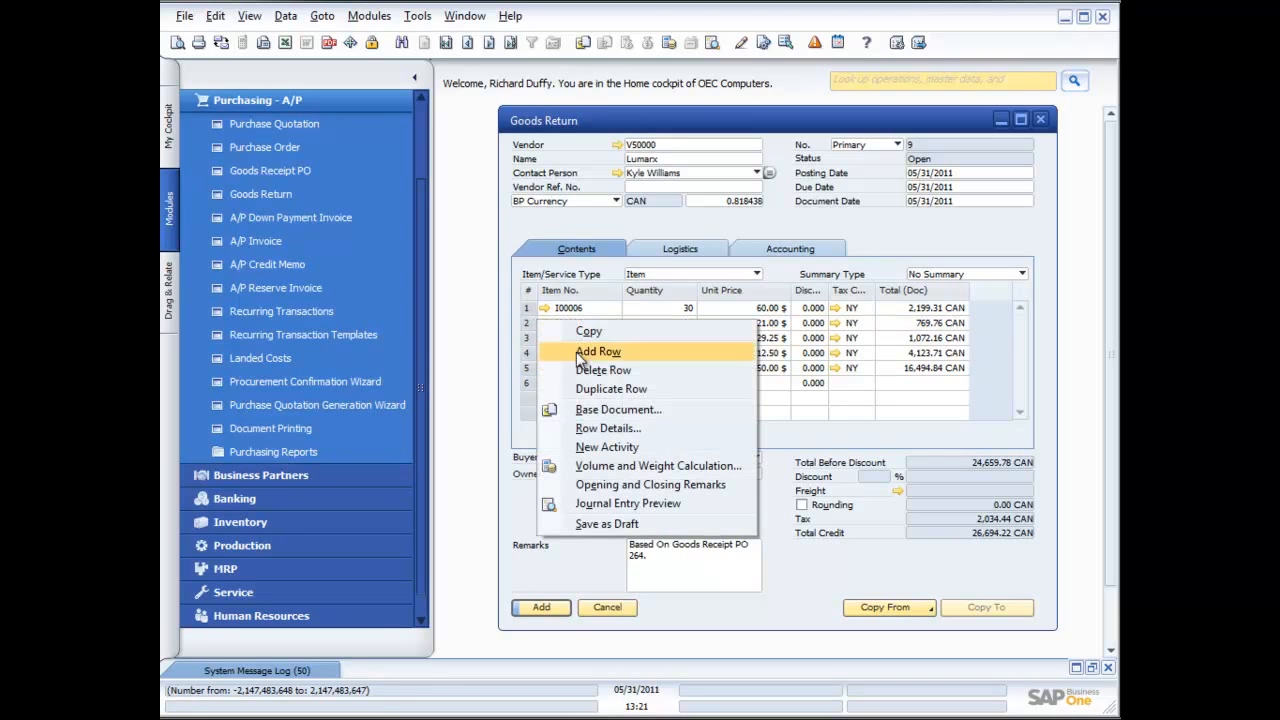
pyautogui.click(601, 372)
pyautogui.click(533, 322)
pyautogui.rightClick(533, 322)
pyautogui.click(577, 370)
pyautogui.click(533, 322)
pyautogui.rightClick(533, 322)
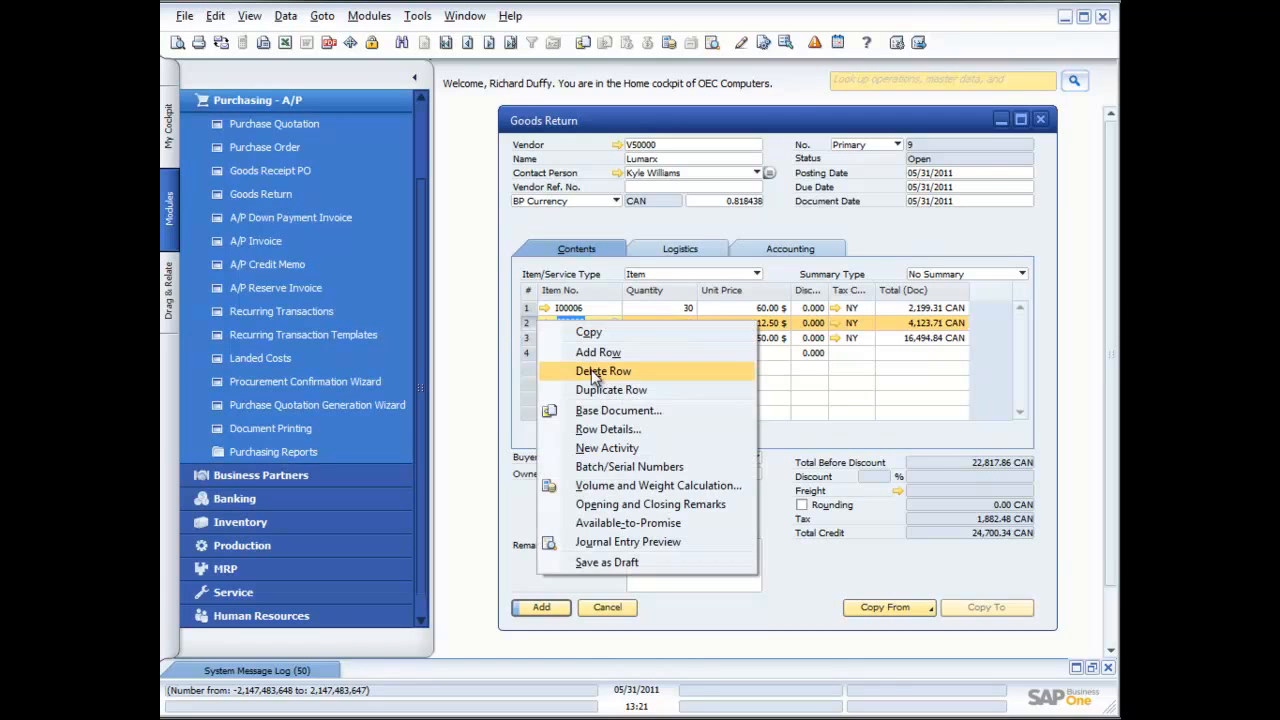
pyautogui.click(590, 371)
pyautogui.click(526, 322)
pyautogui.rightClick(525, 322)
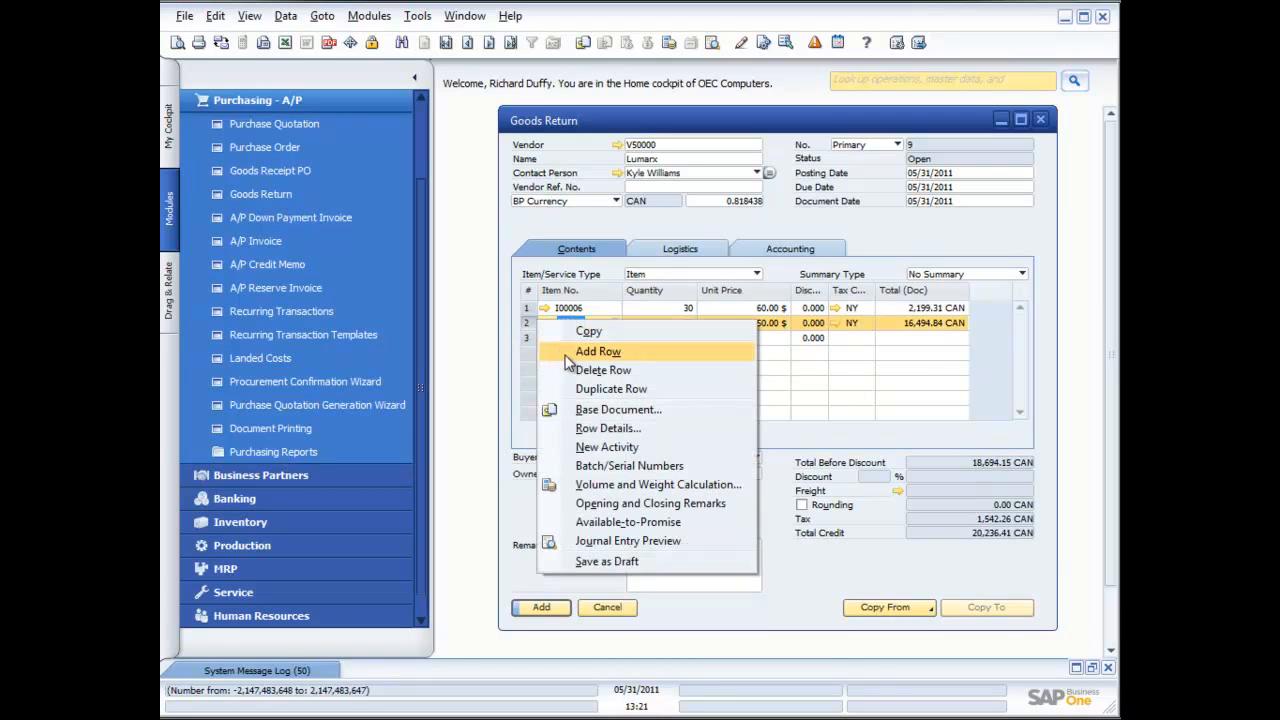
pyautogui.click(590, 368)
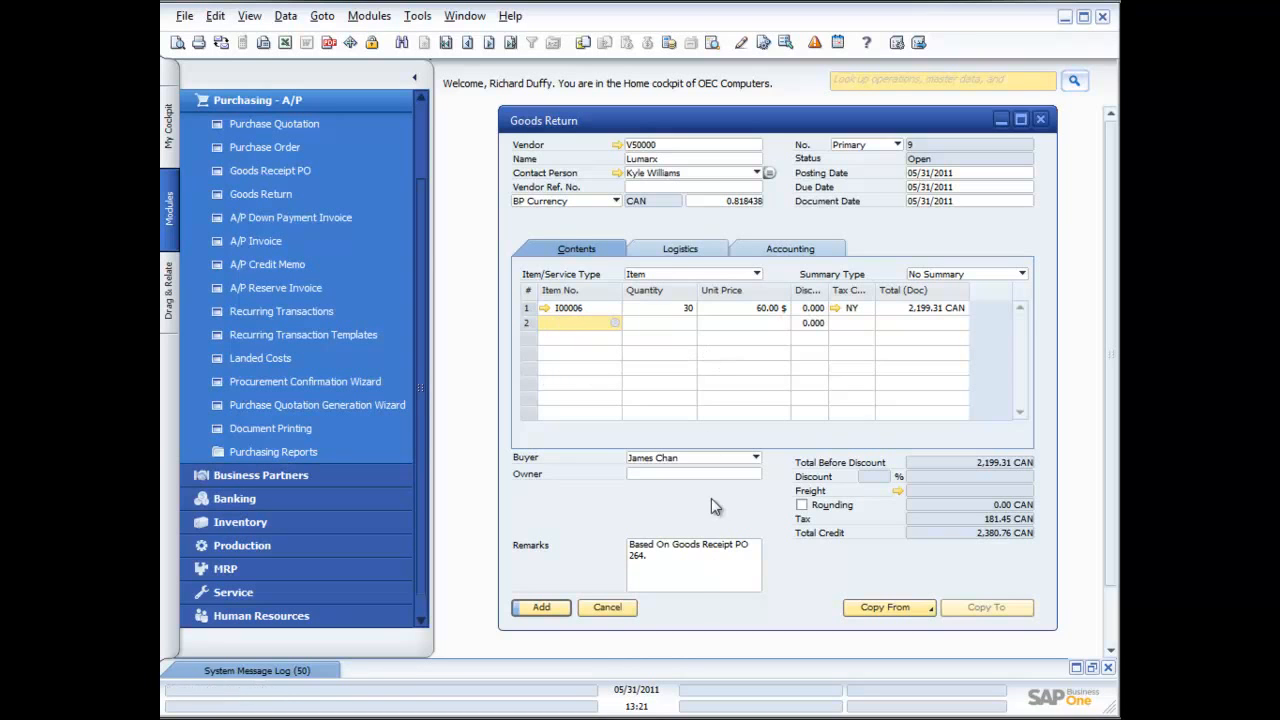
# - Add the Lumarx Goods Return, confirming that it cannot be changed
pyautogui.click(541, 607)
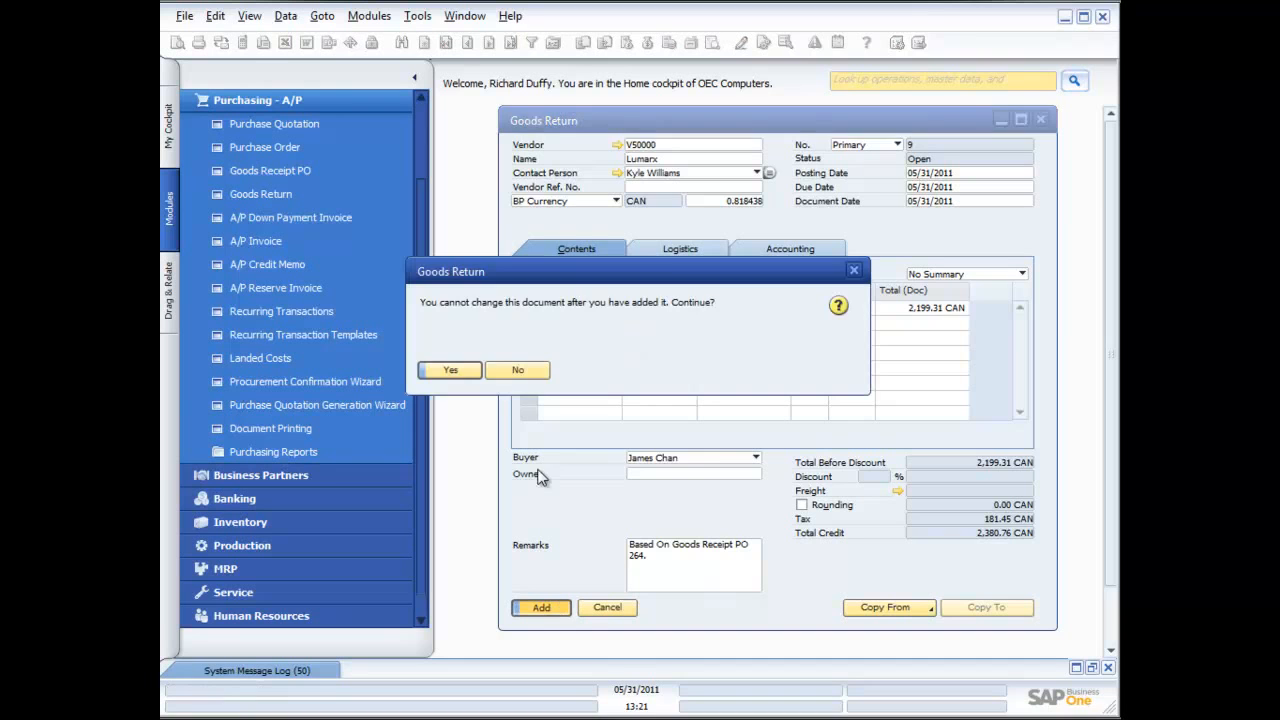
pyautogui.click(470, 372)
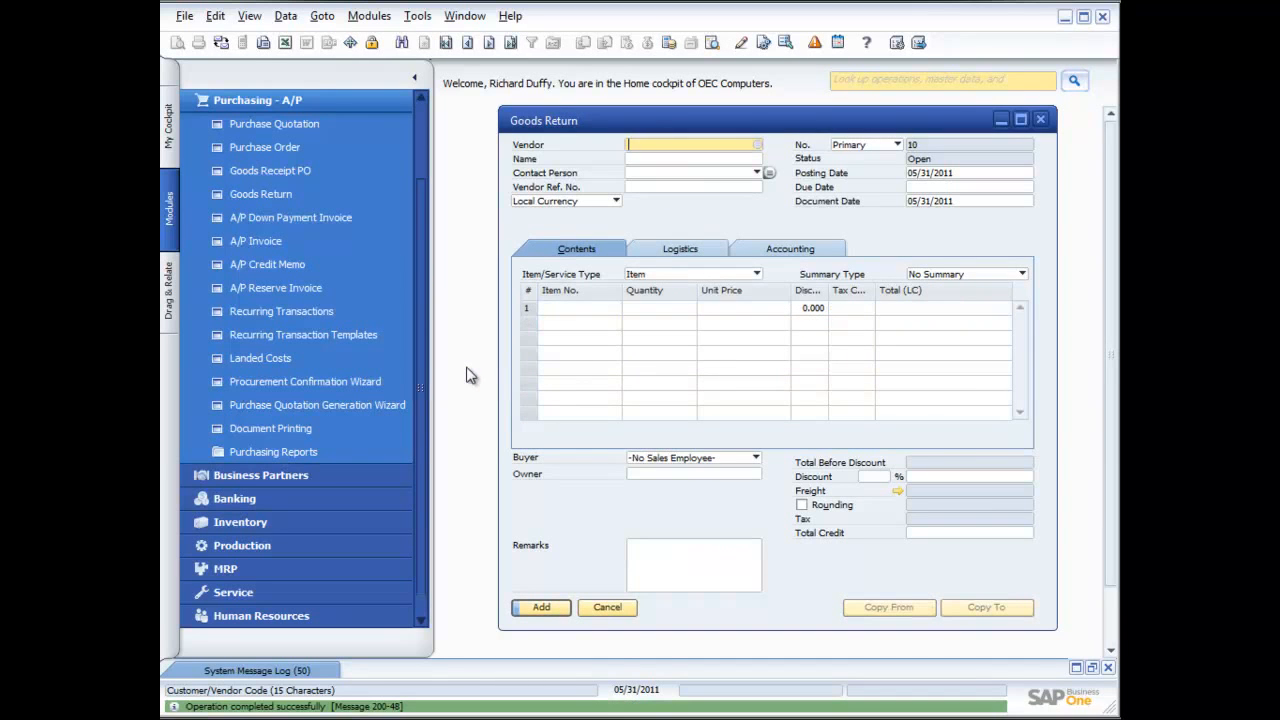